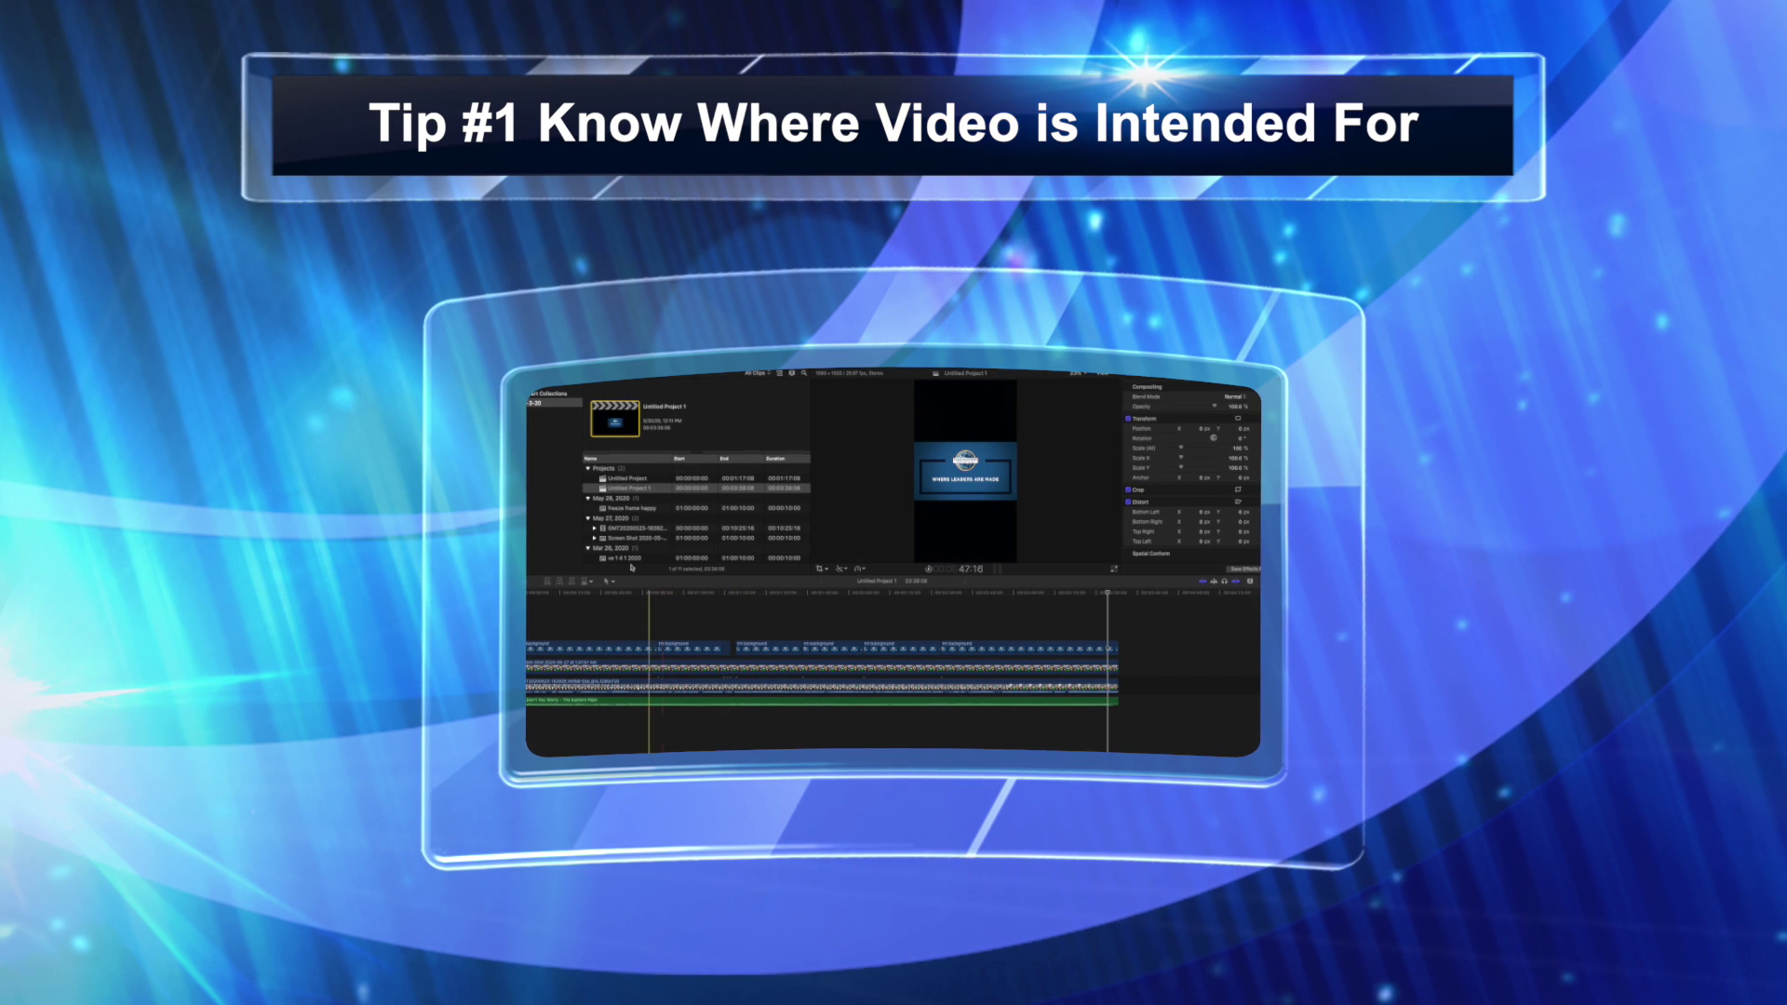
- Select Untitled Project 1 and look over the tm background clip's settings
click(601, 487)
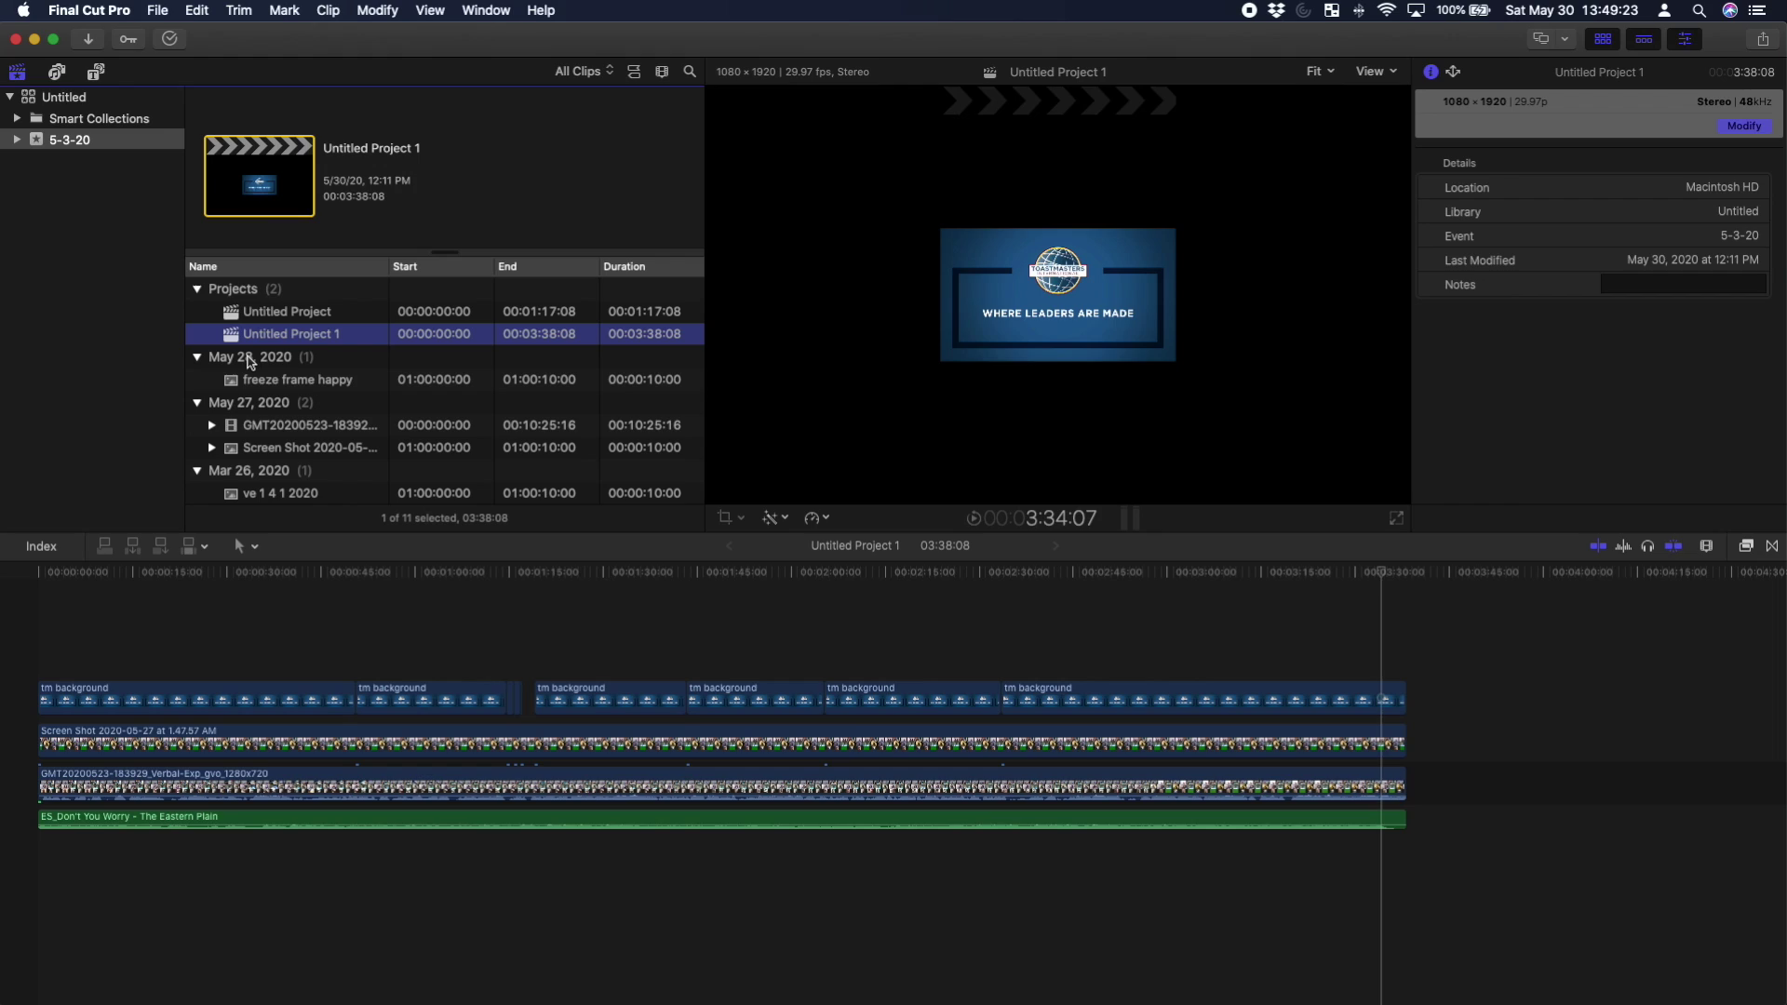
click(658, 626)
click(666, 643)
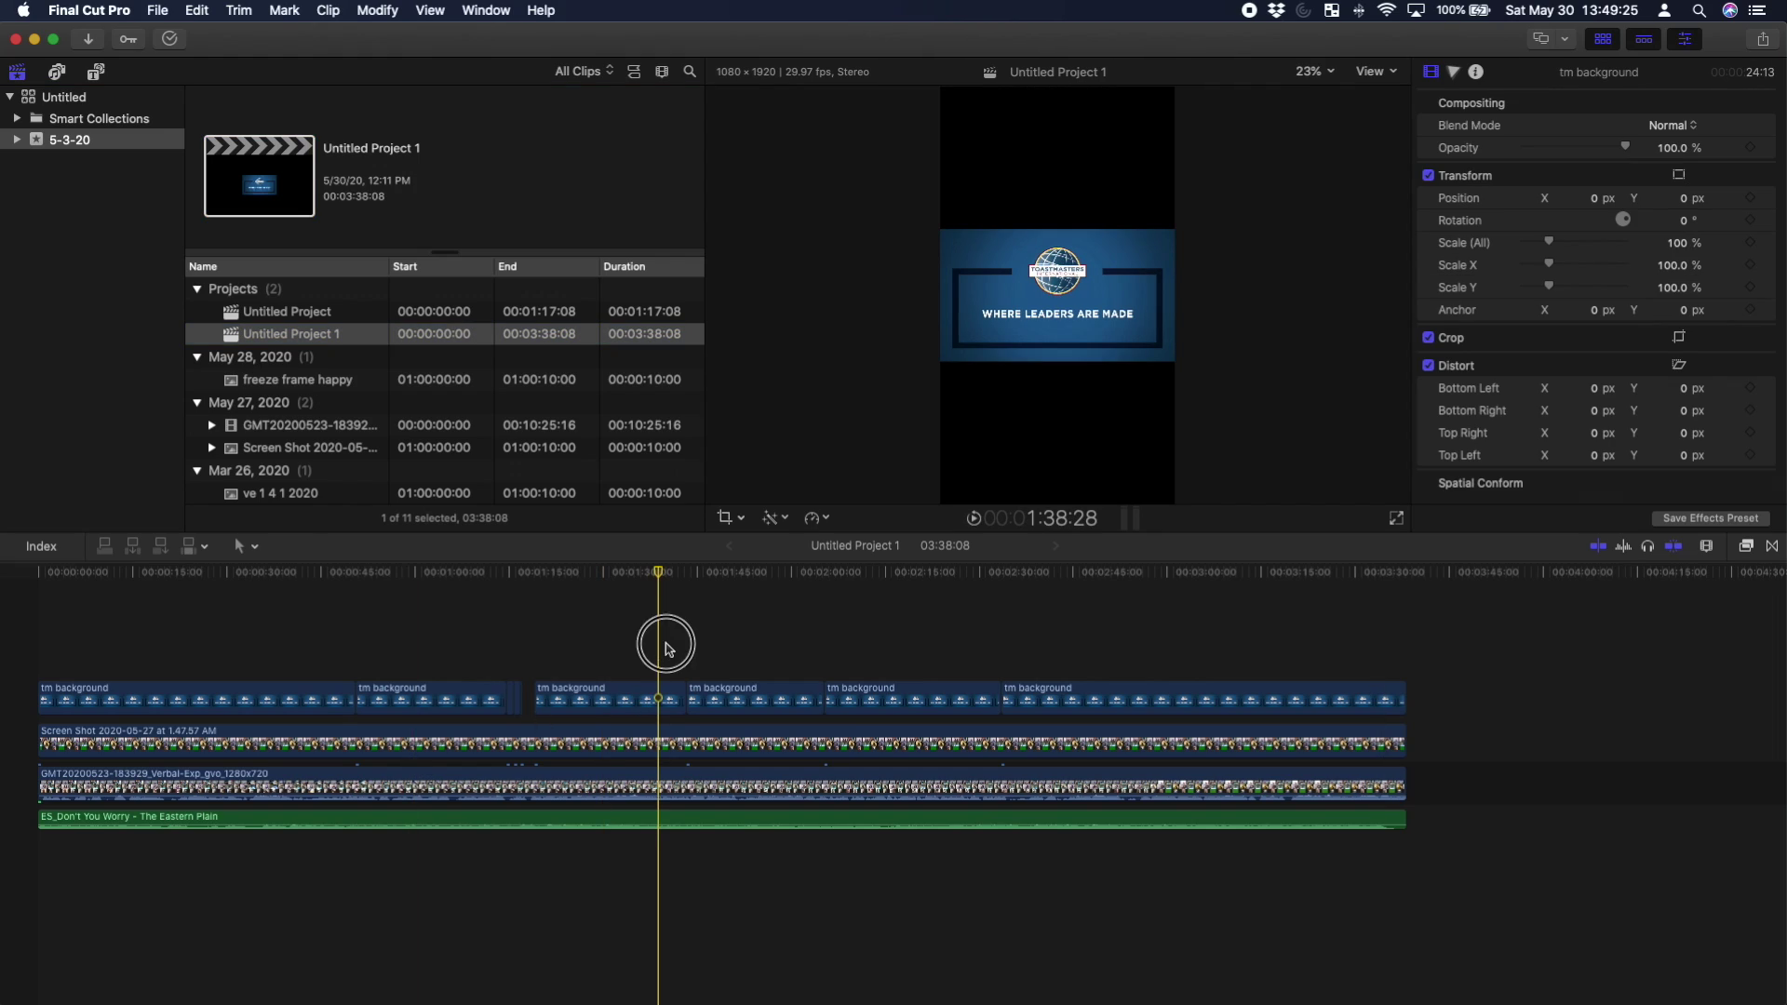
click(1687, 39)
click(1686, 39)
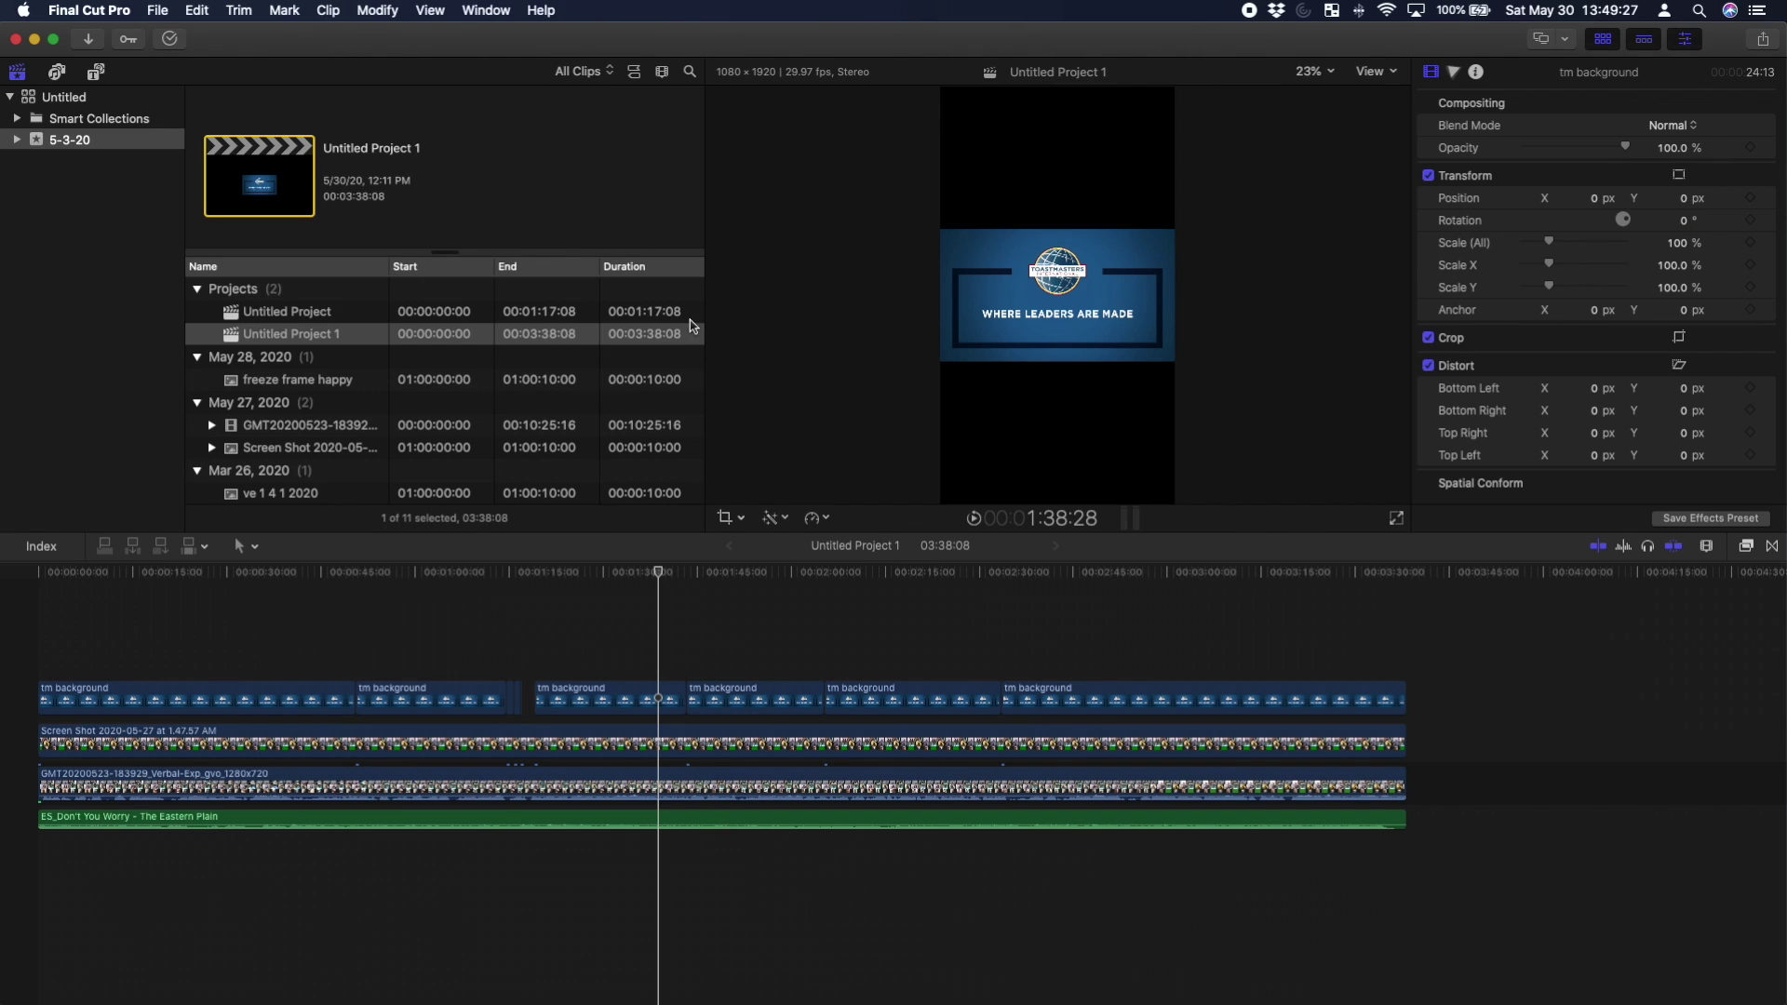
click(225, 341)
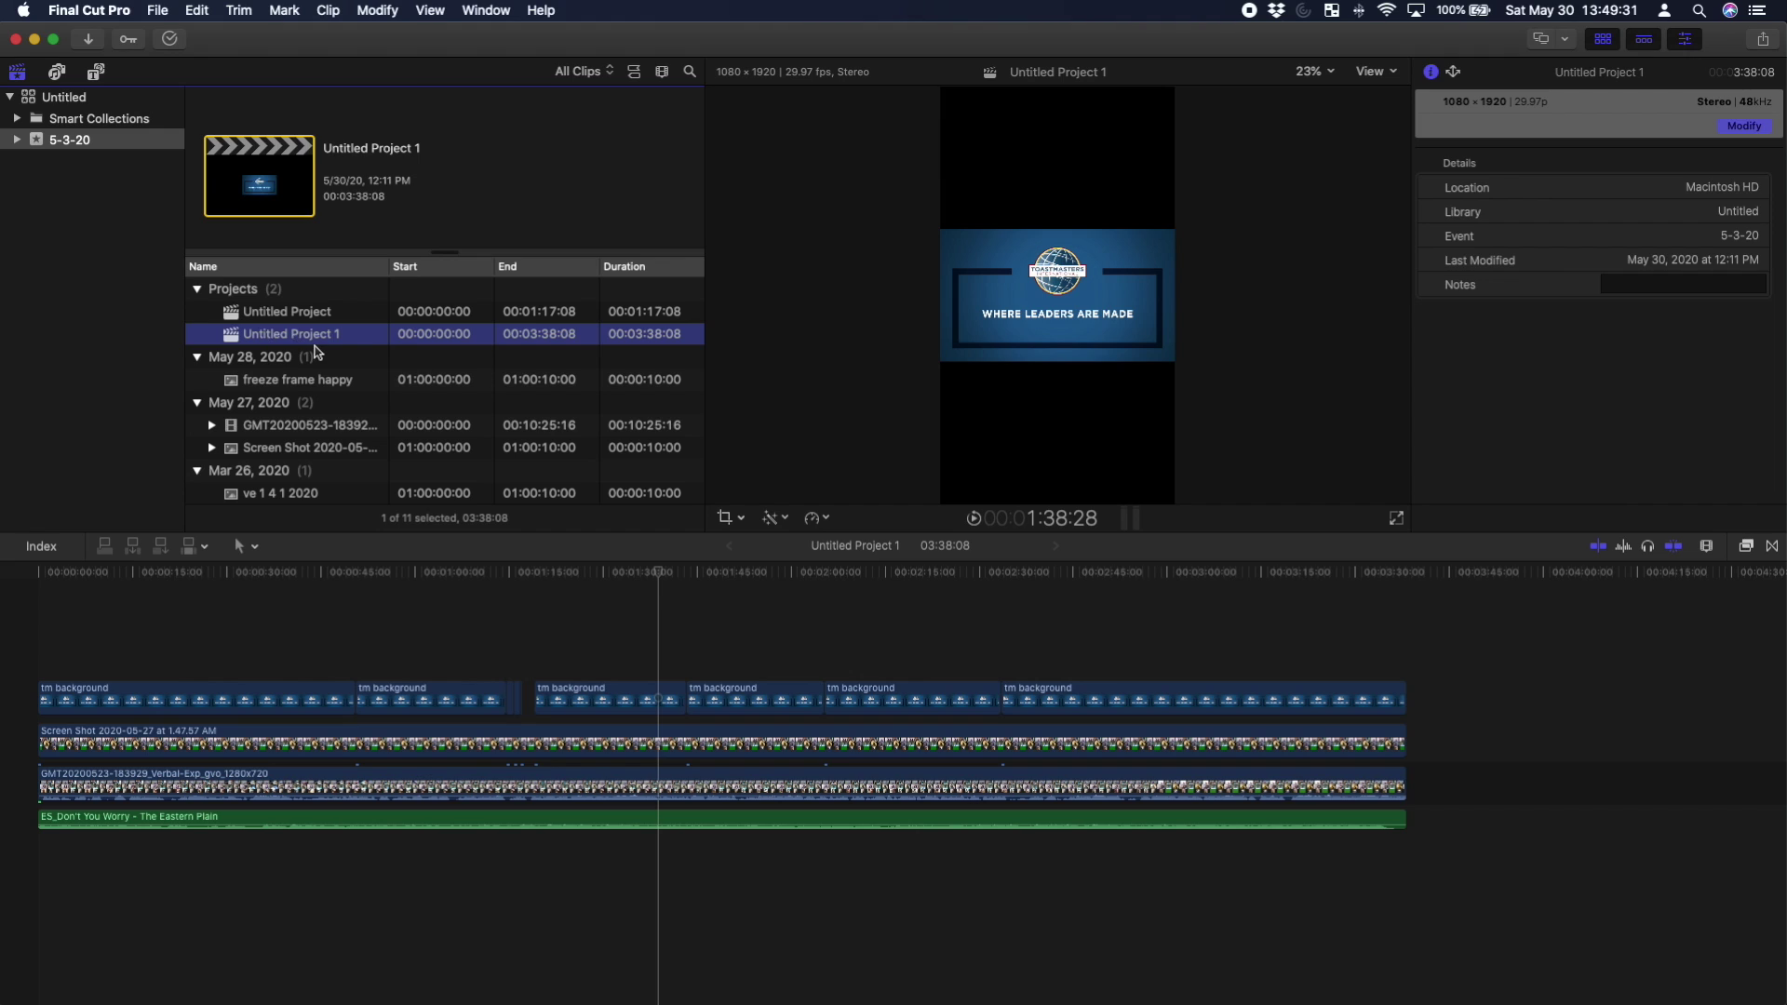
- Rename Untitled Project 1 to 'text project sequence 1'
click(316, 352)
click(288, 333)
click(289, 333)
text(t)
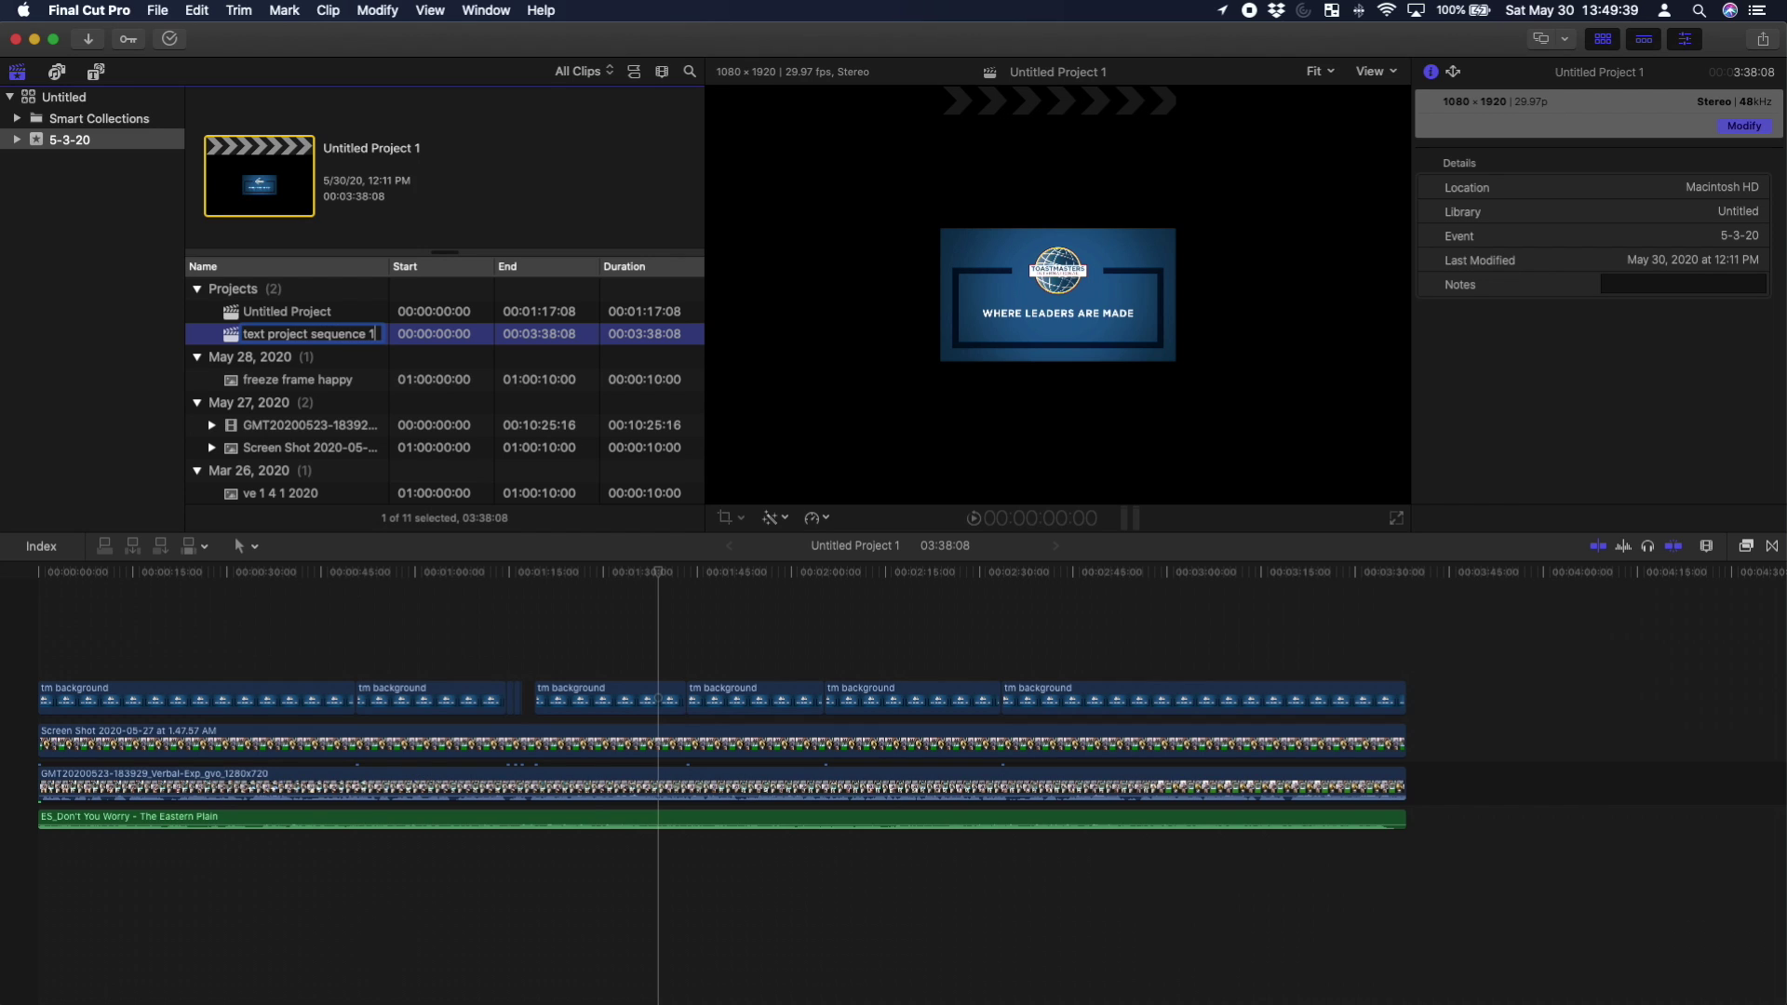
key(Return)
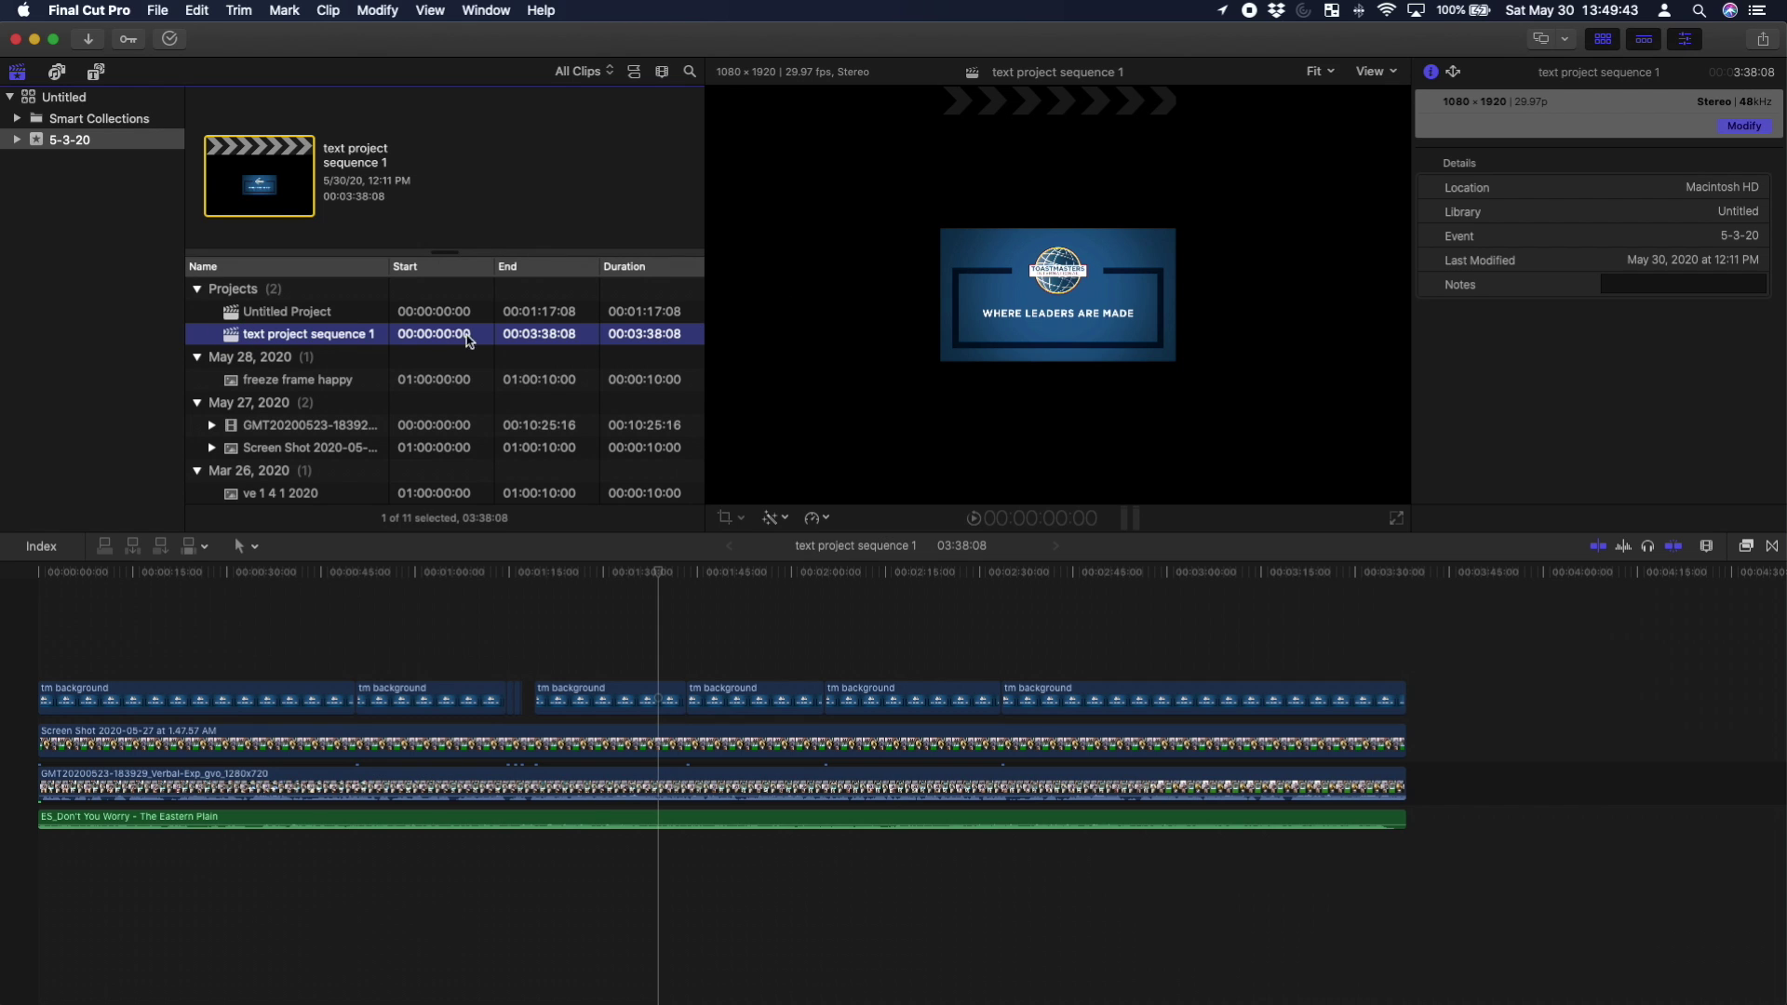
- Hide the libraries sidebar to widen the browser and bring up the project's settings
click(1687, 44)
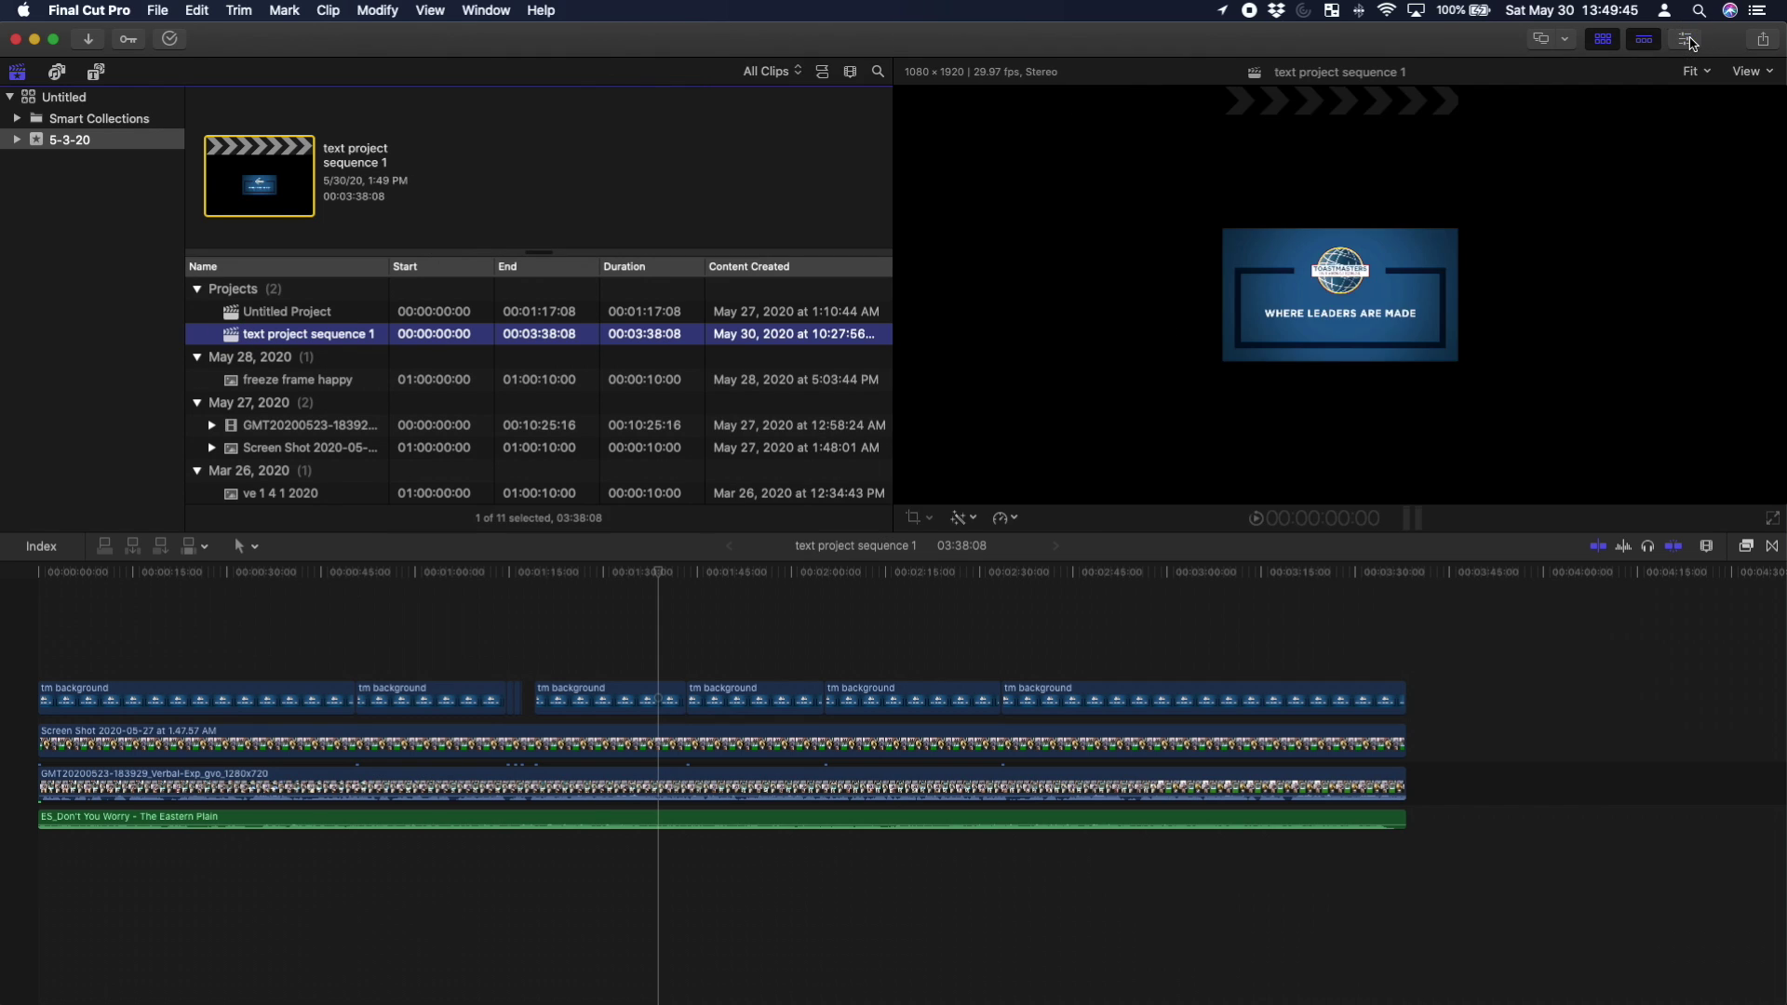
click(1690, 43)
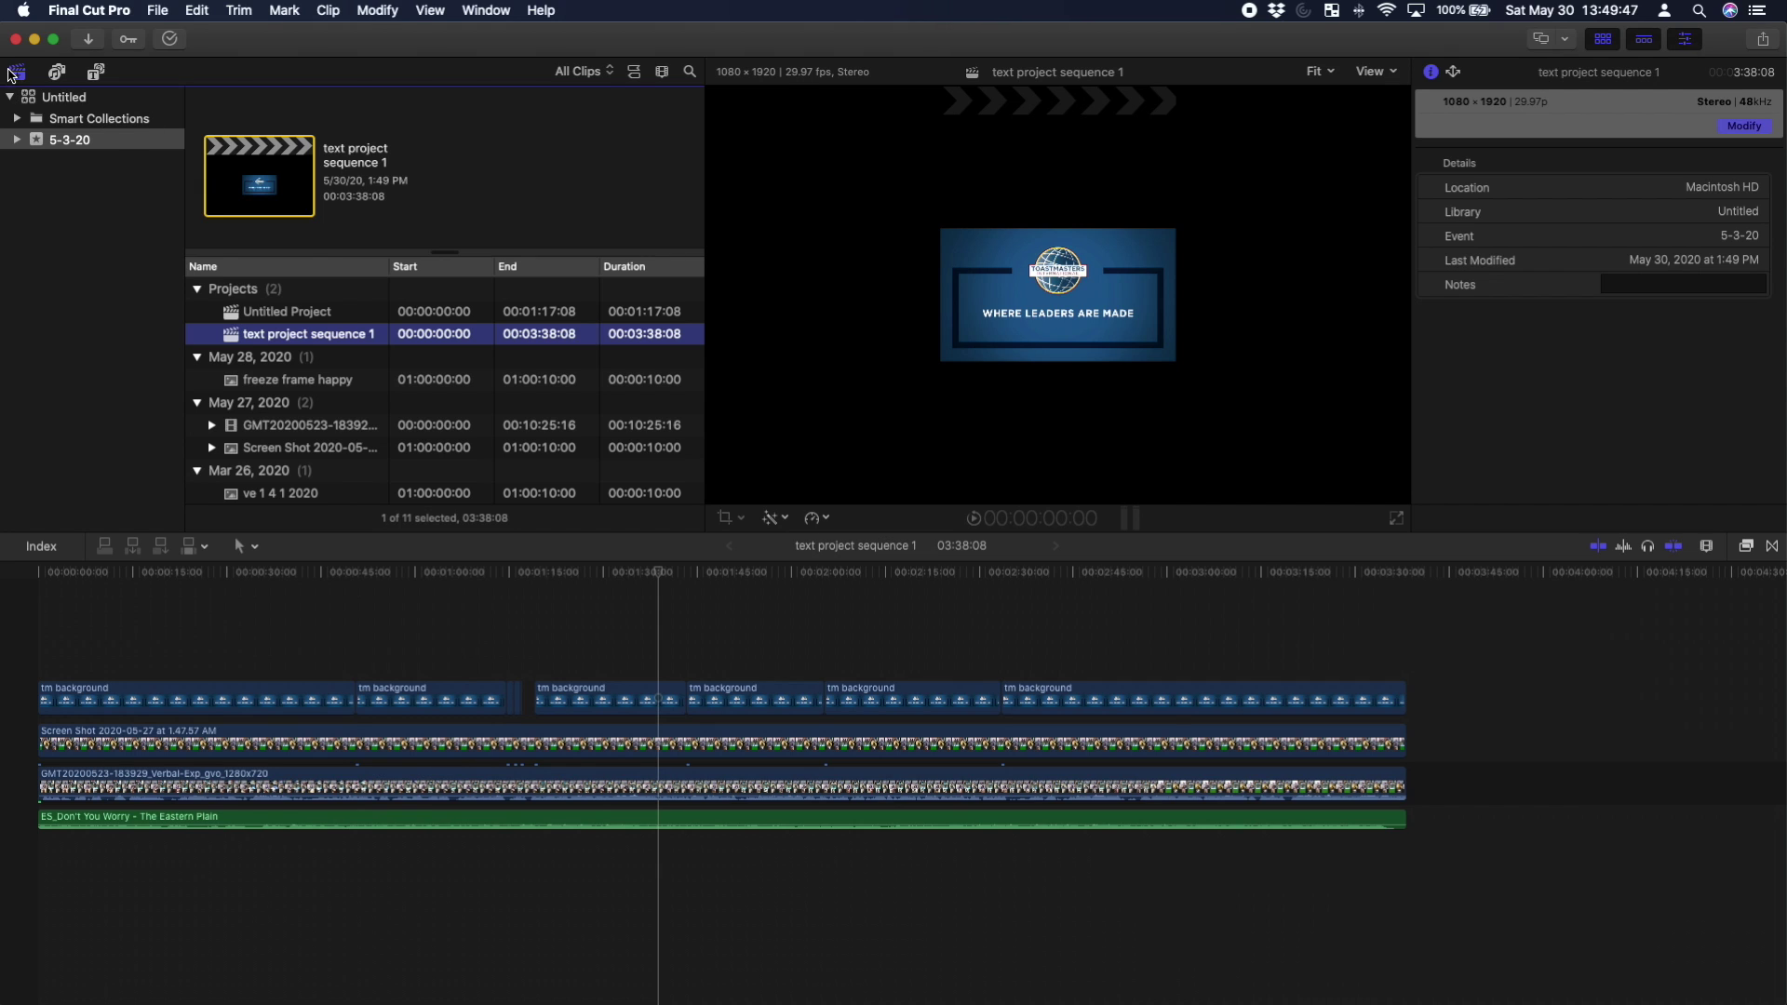
click(13, 73)
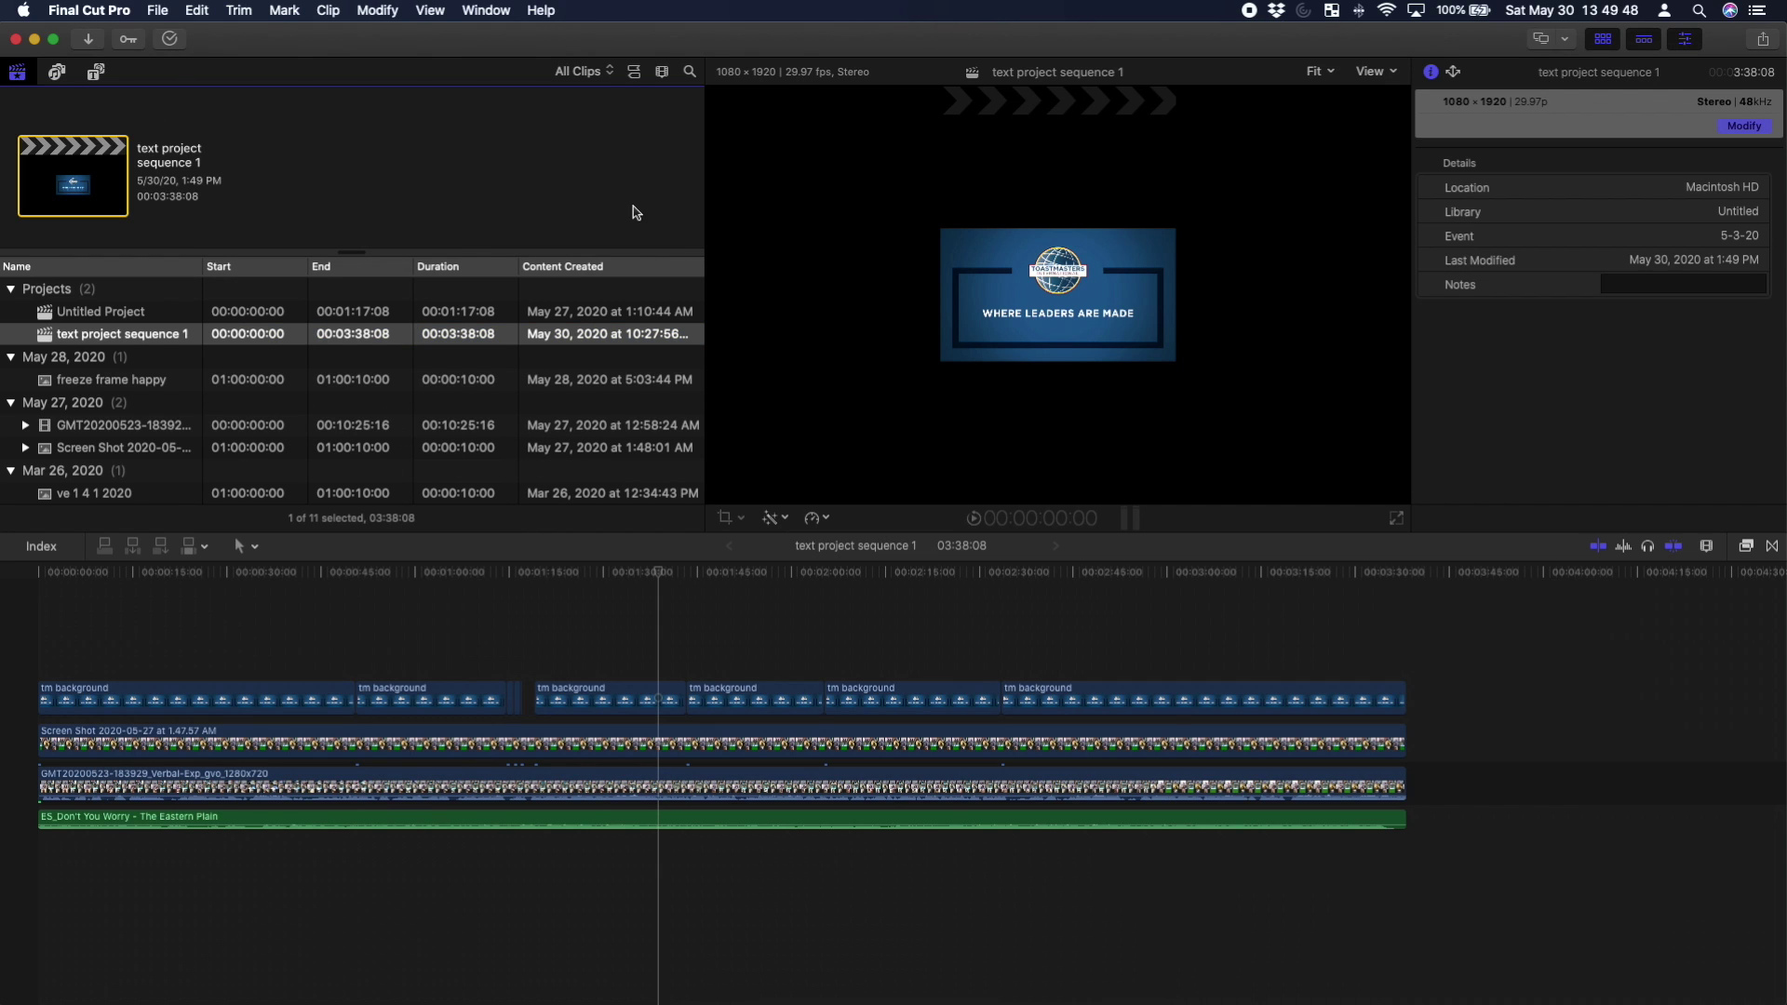
click(1686, 44)
click(1686, 44)
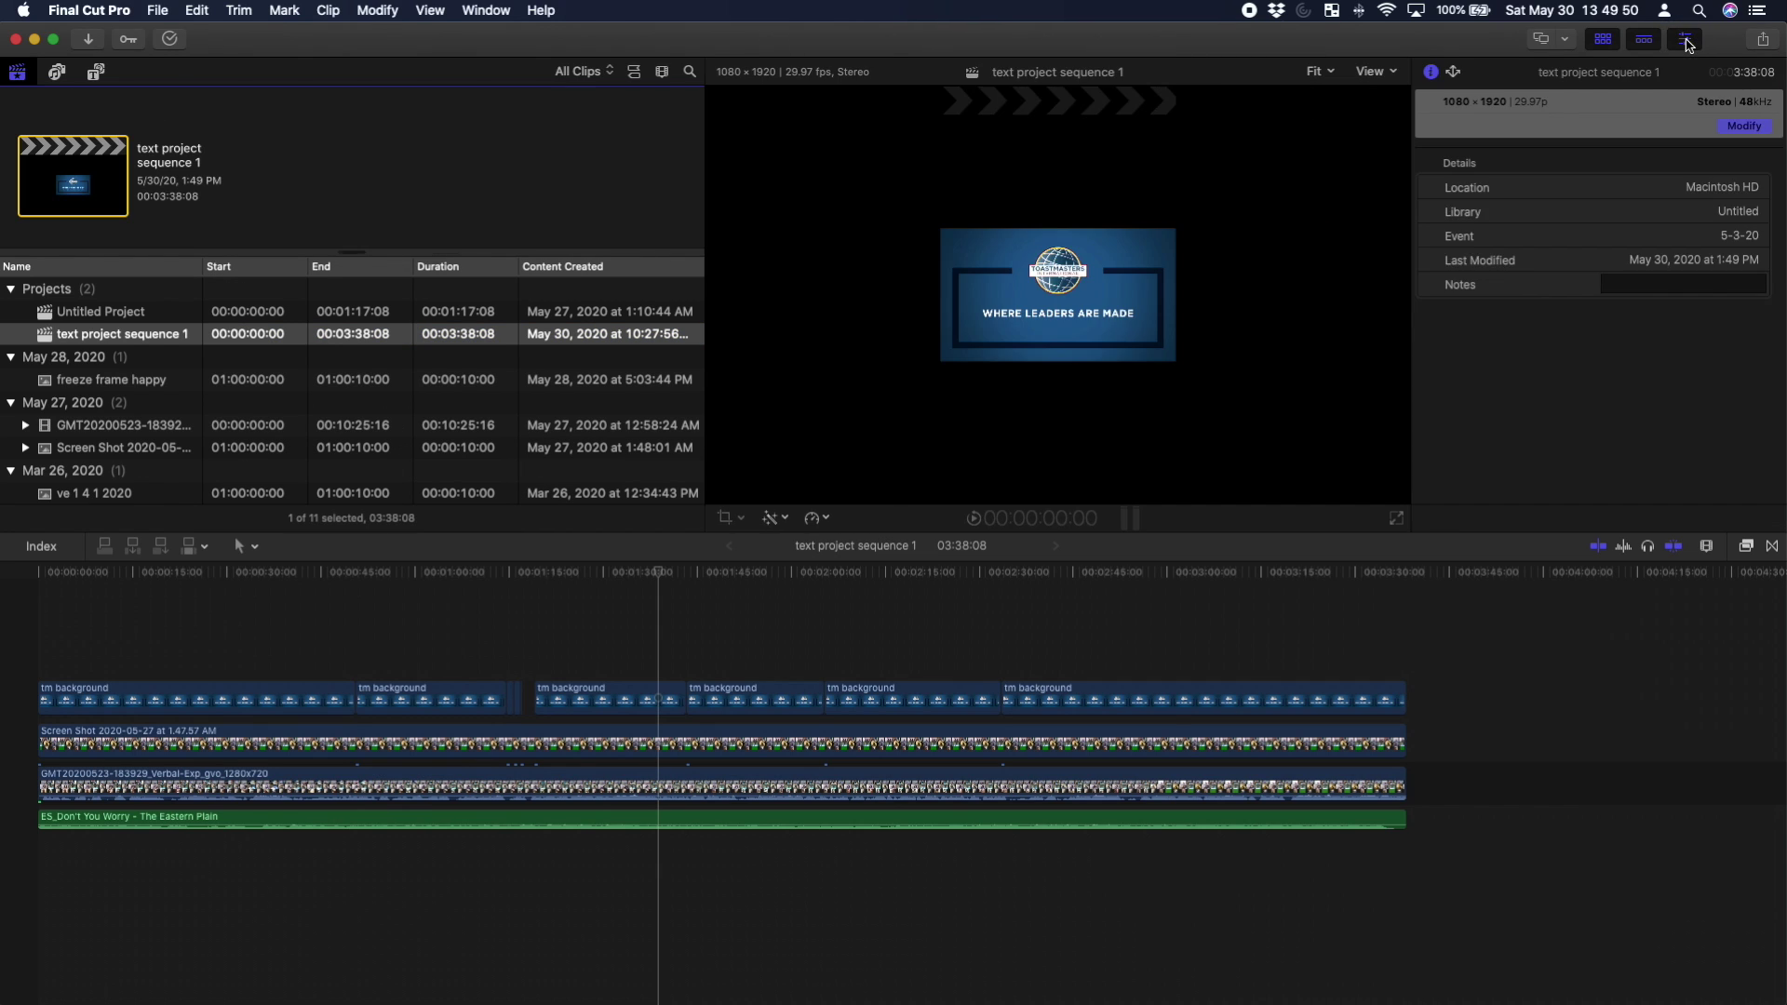
click(1742, 128)
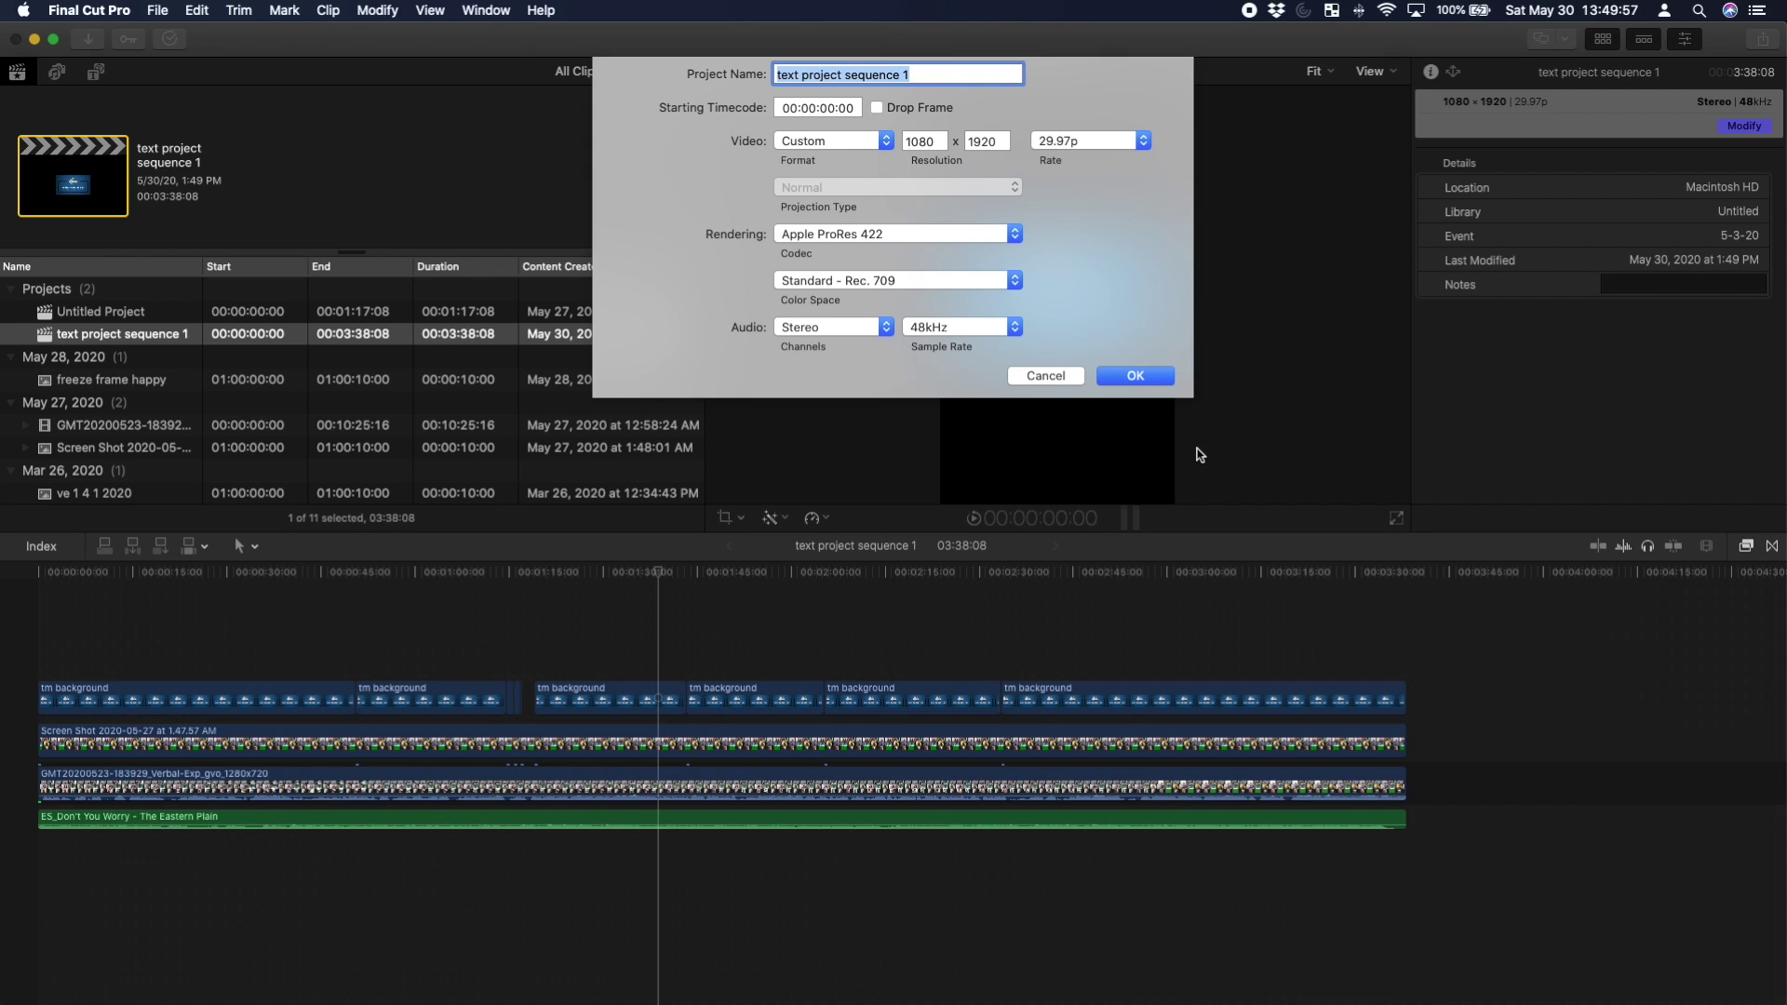
- Set the project's video format to 1080p HD (1920 × 1080) and apply it
click(817, 149)
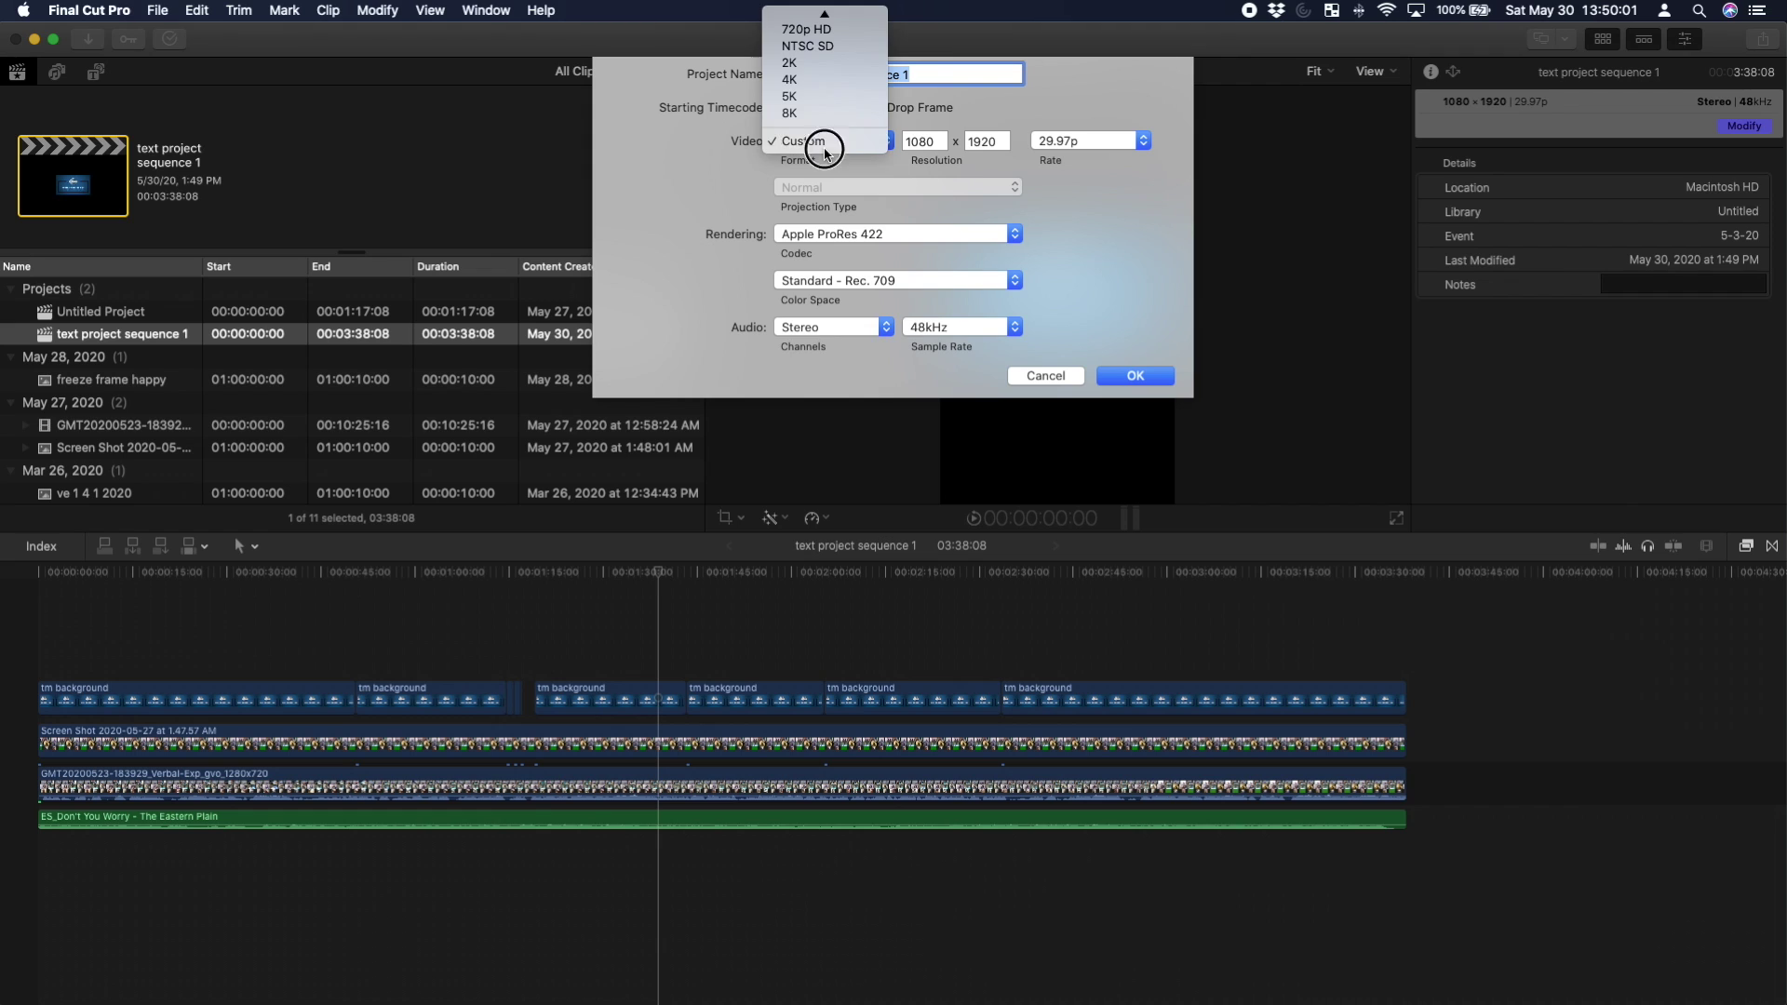
click(816, 30)
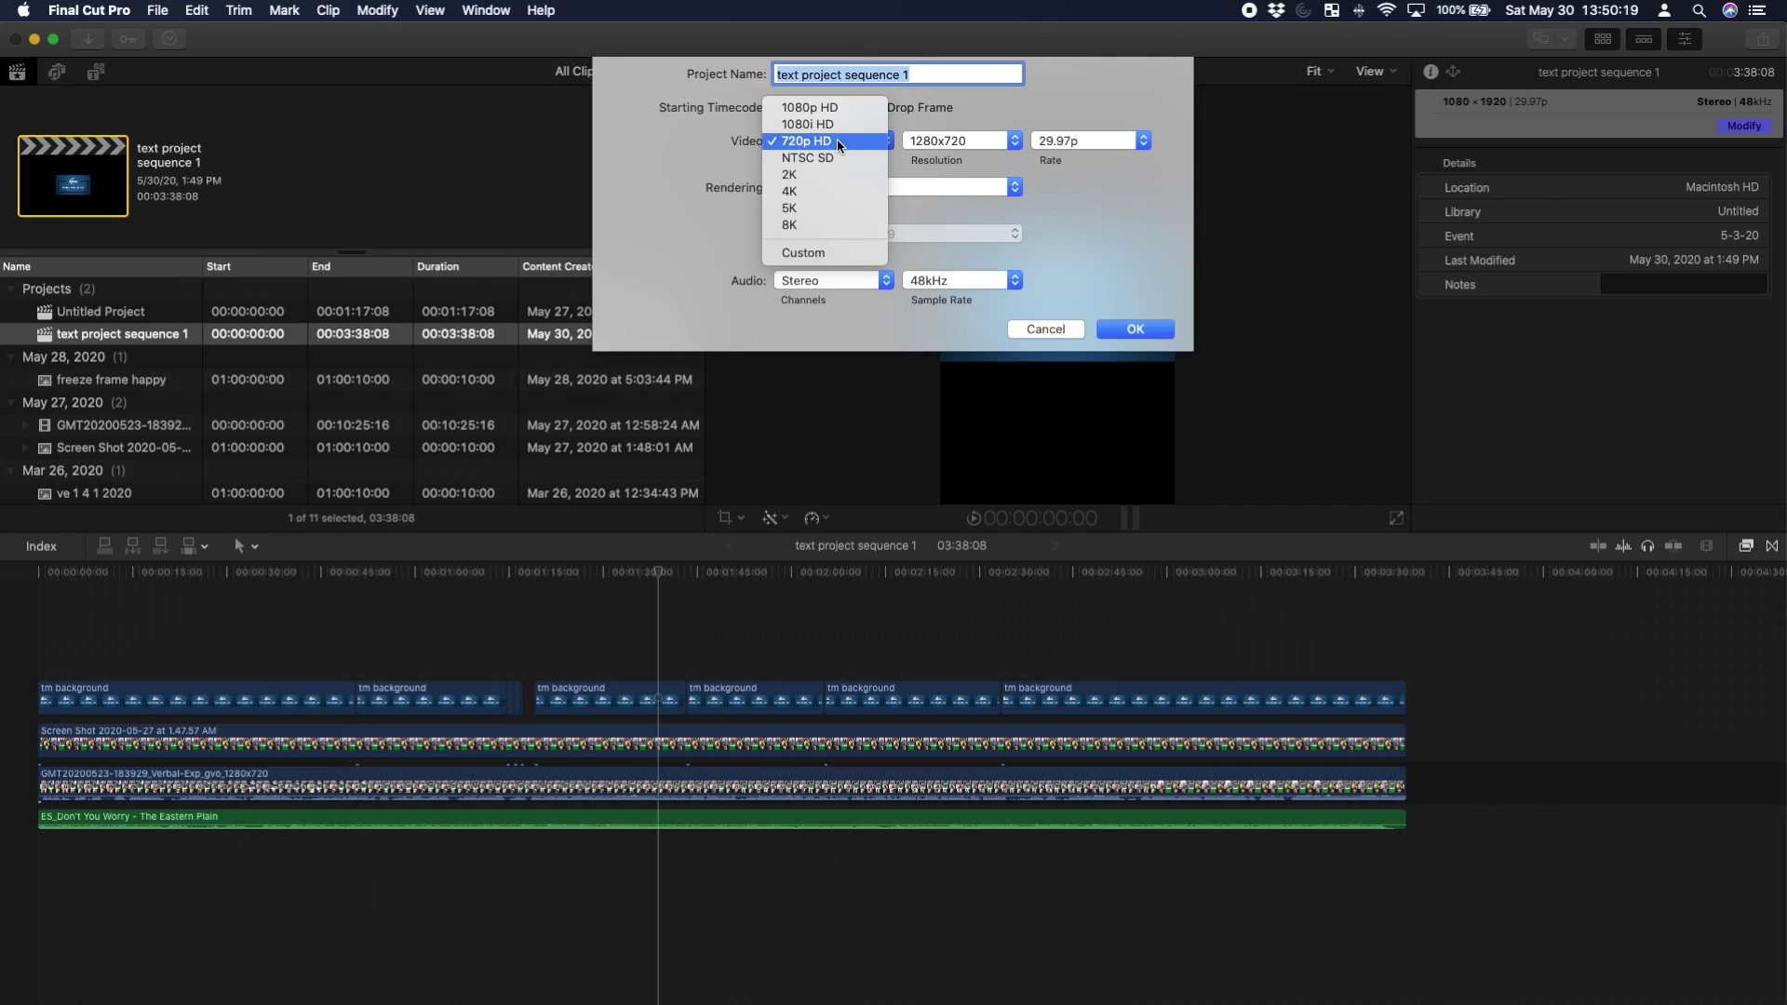
click(825, 108)
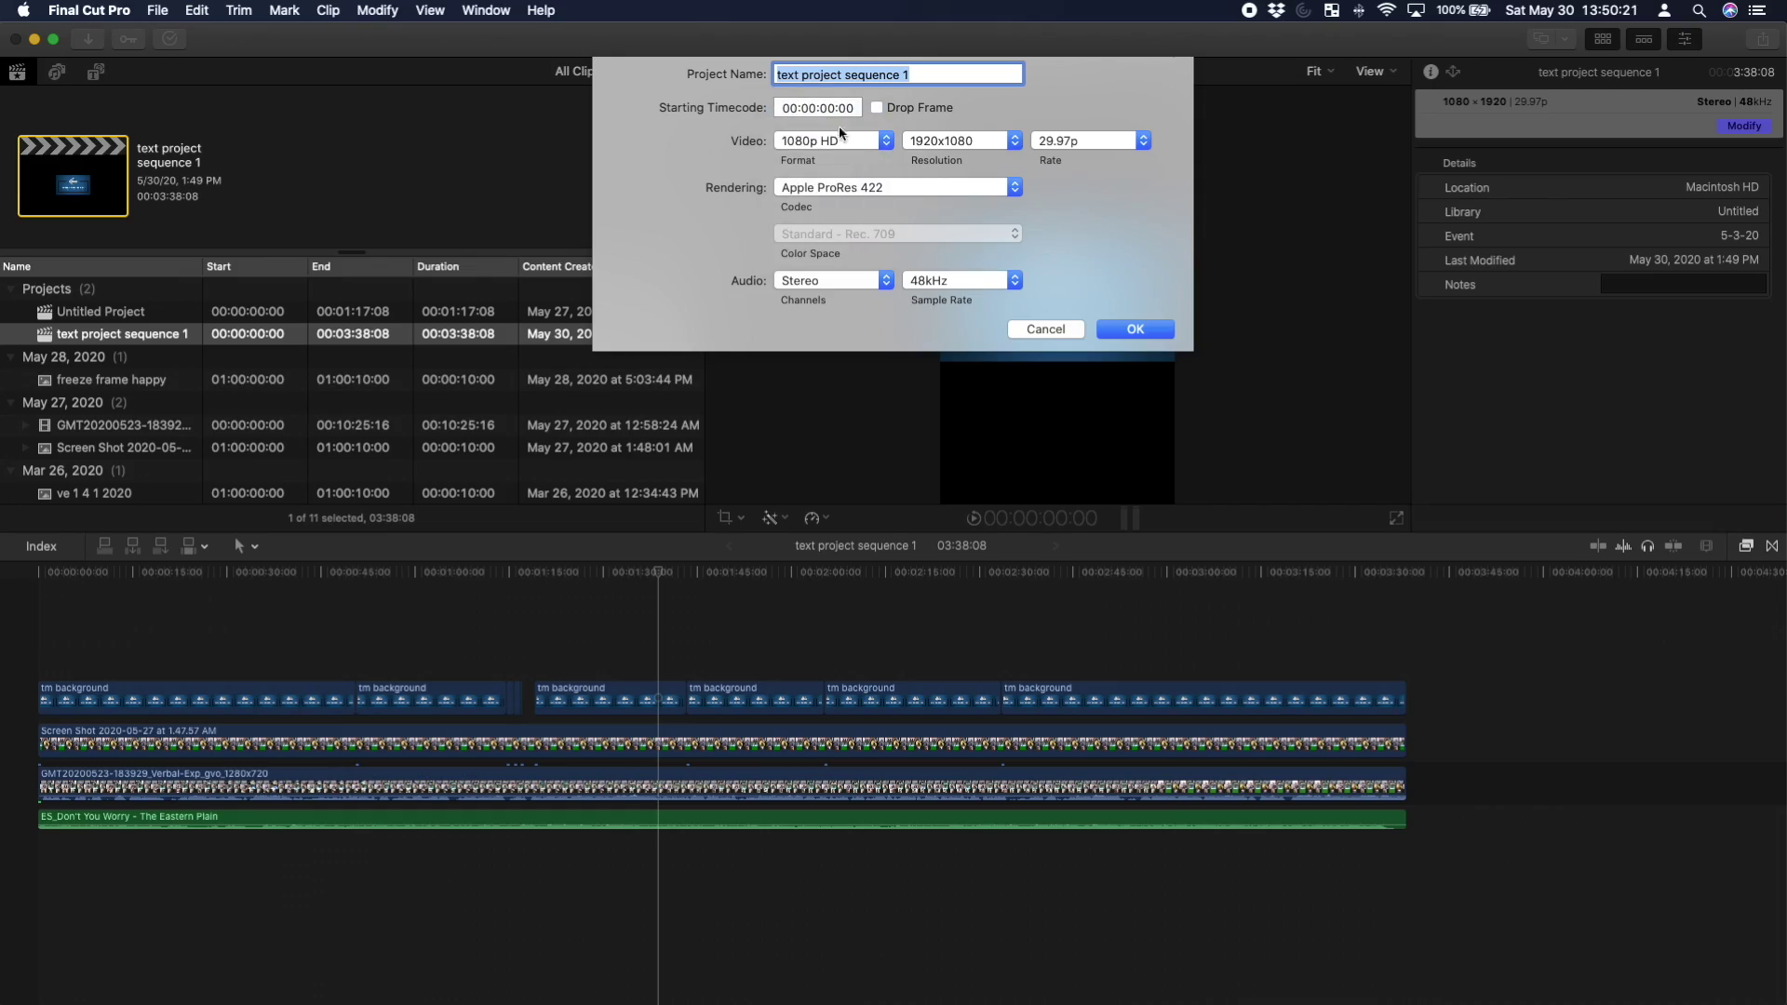
click(1121, 325)
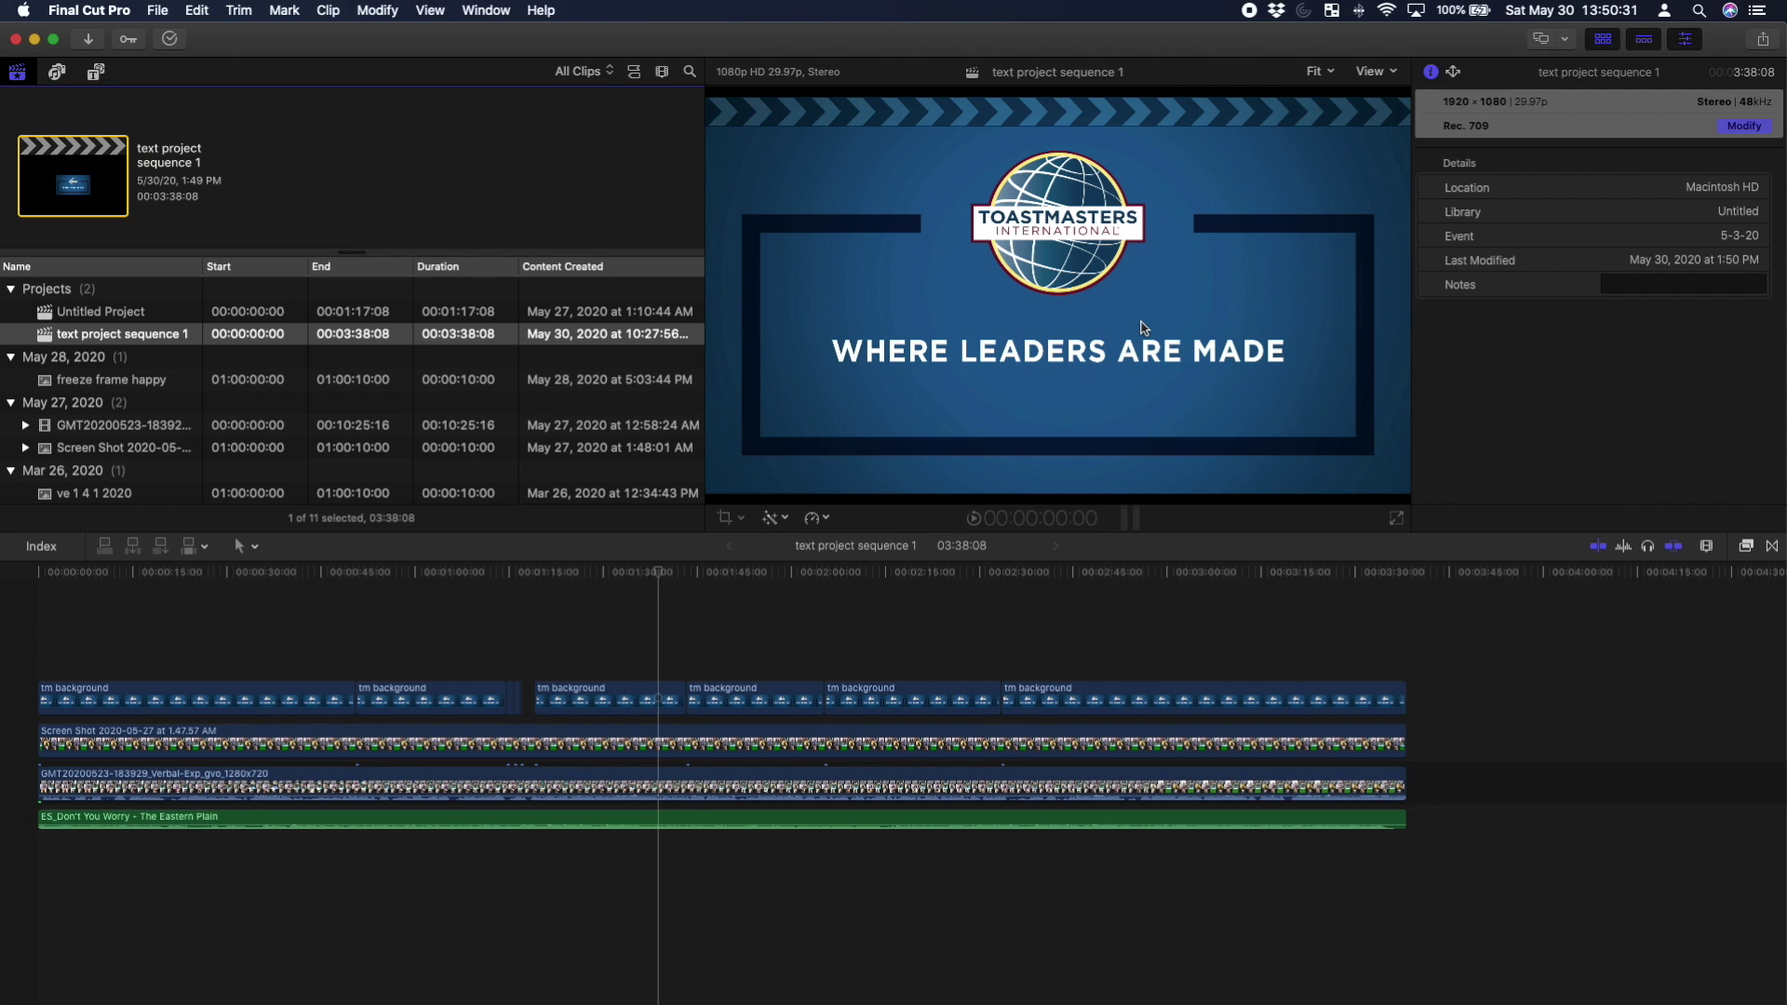
- Change the project format to Custom with width 1080 and height 1920
click(1744, 126)
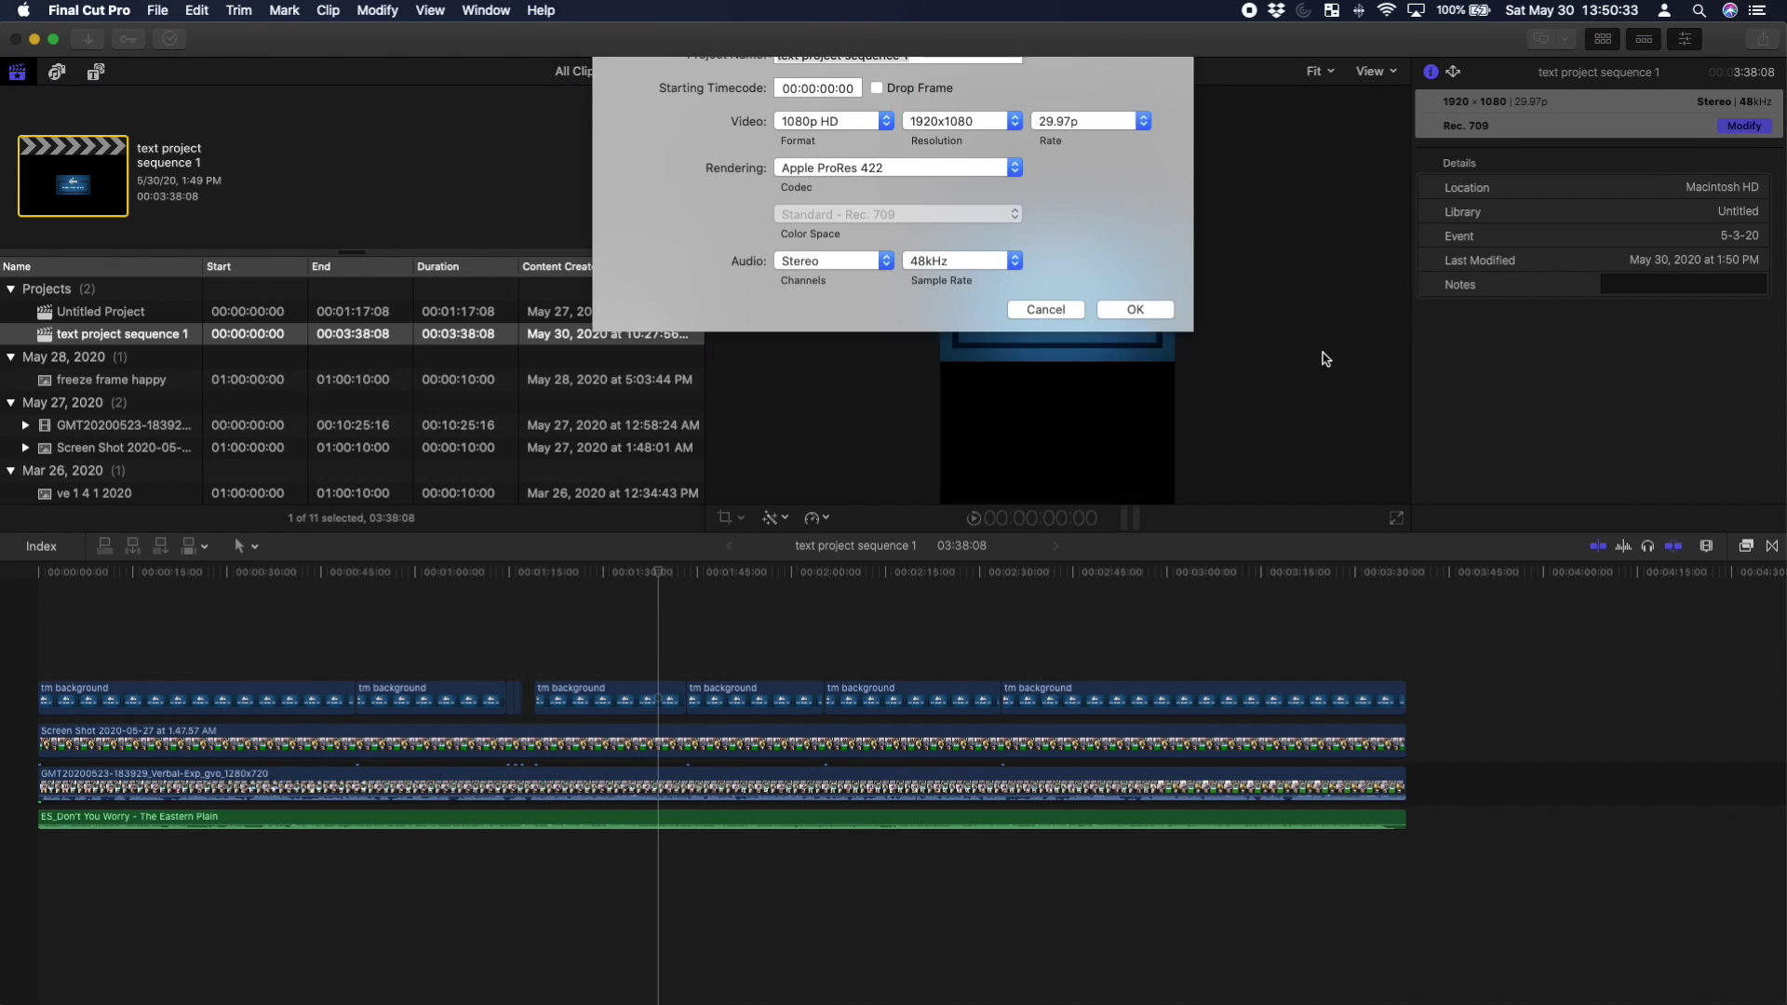
click(808, 141)
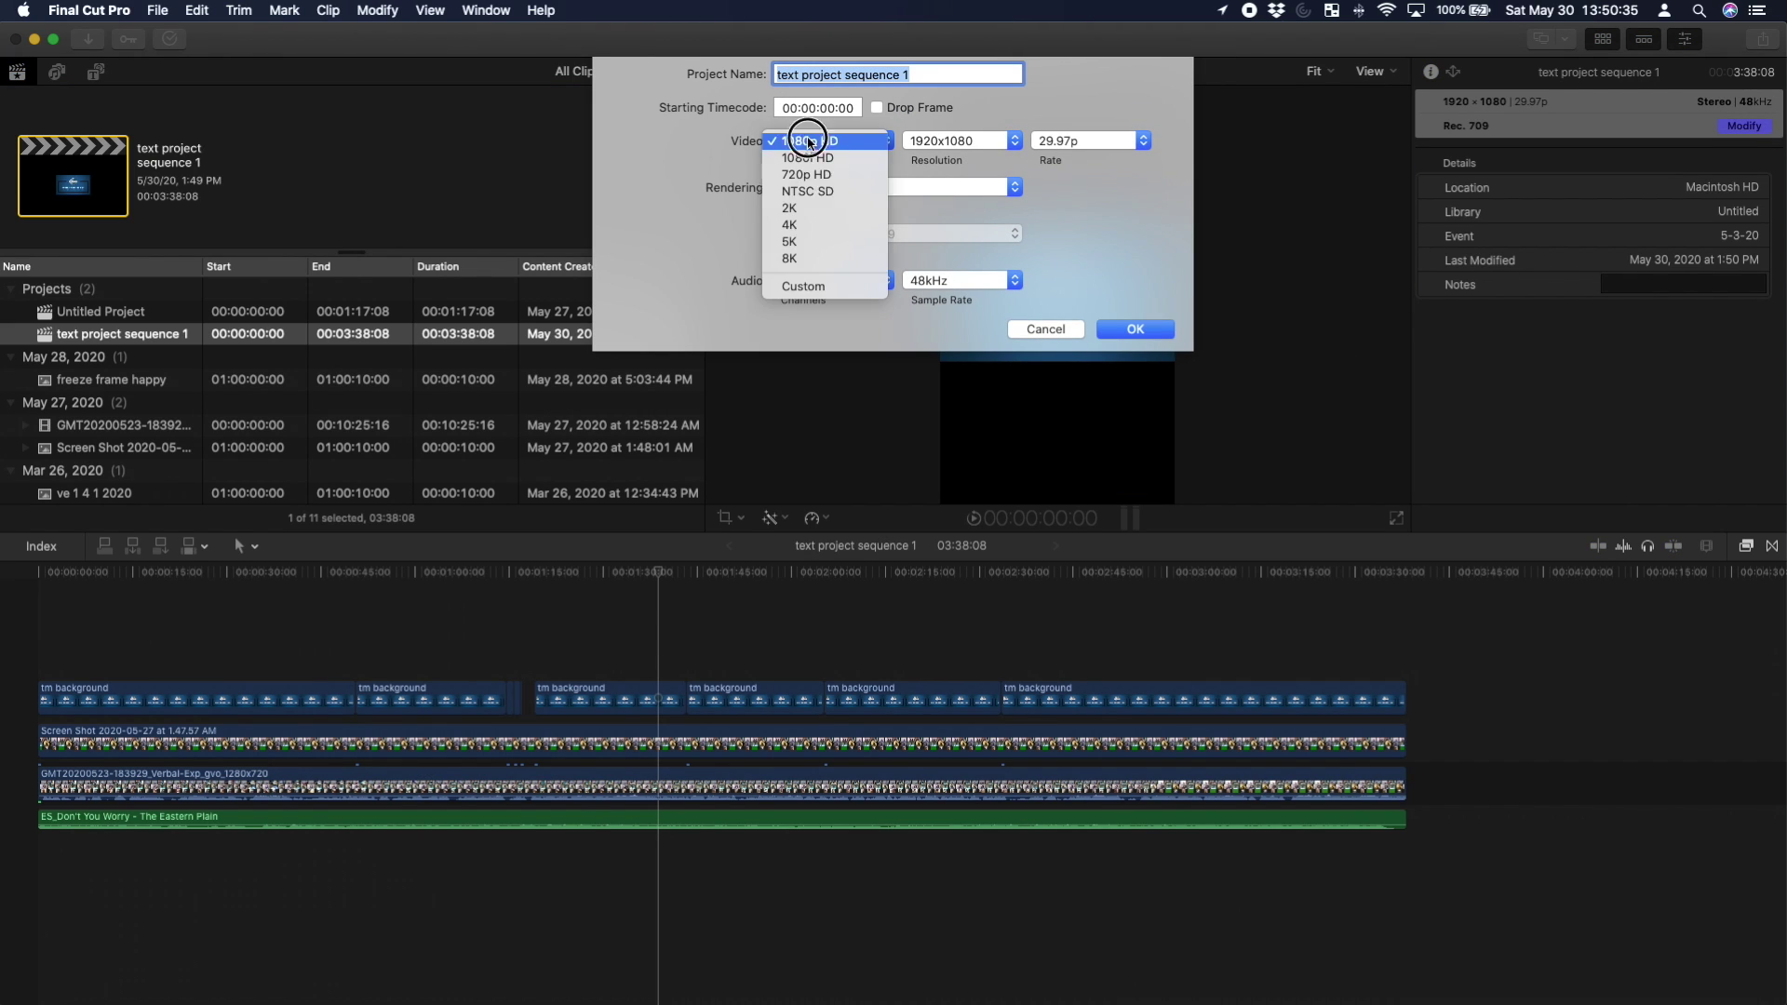
click(823, 287)
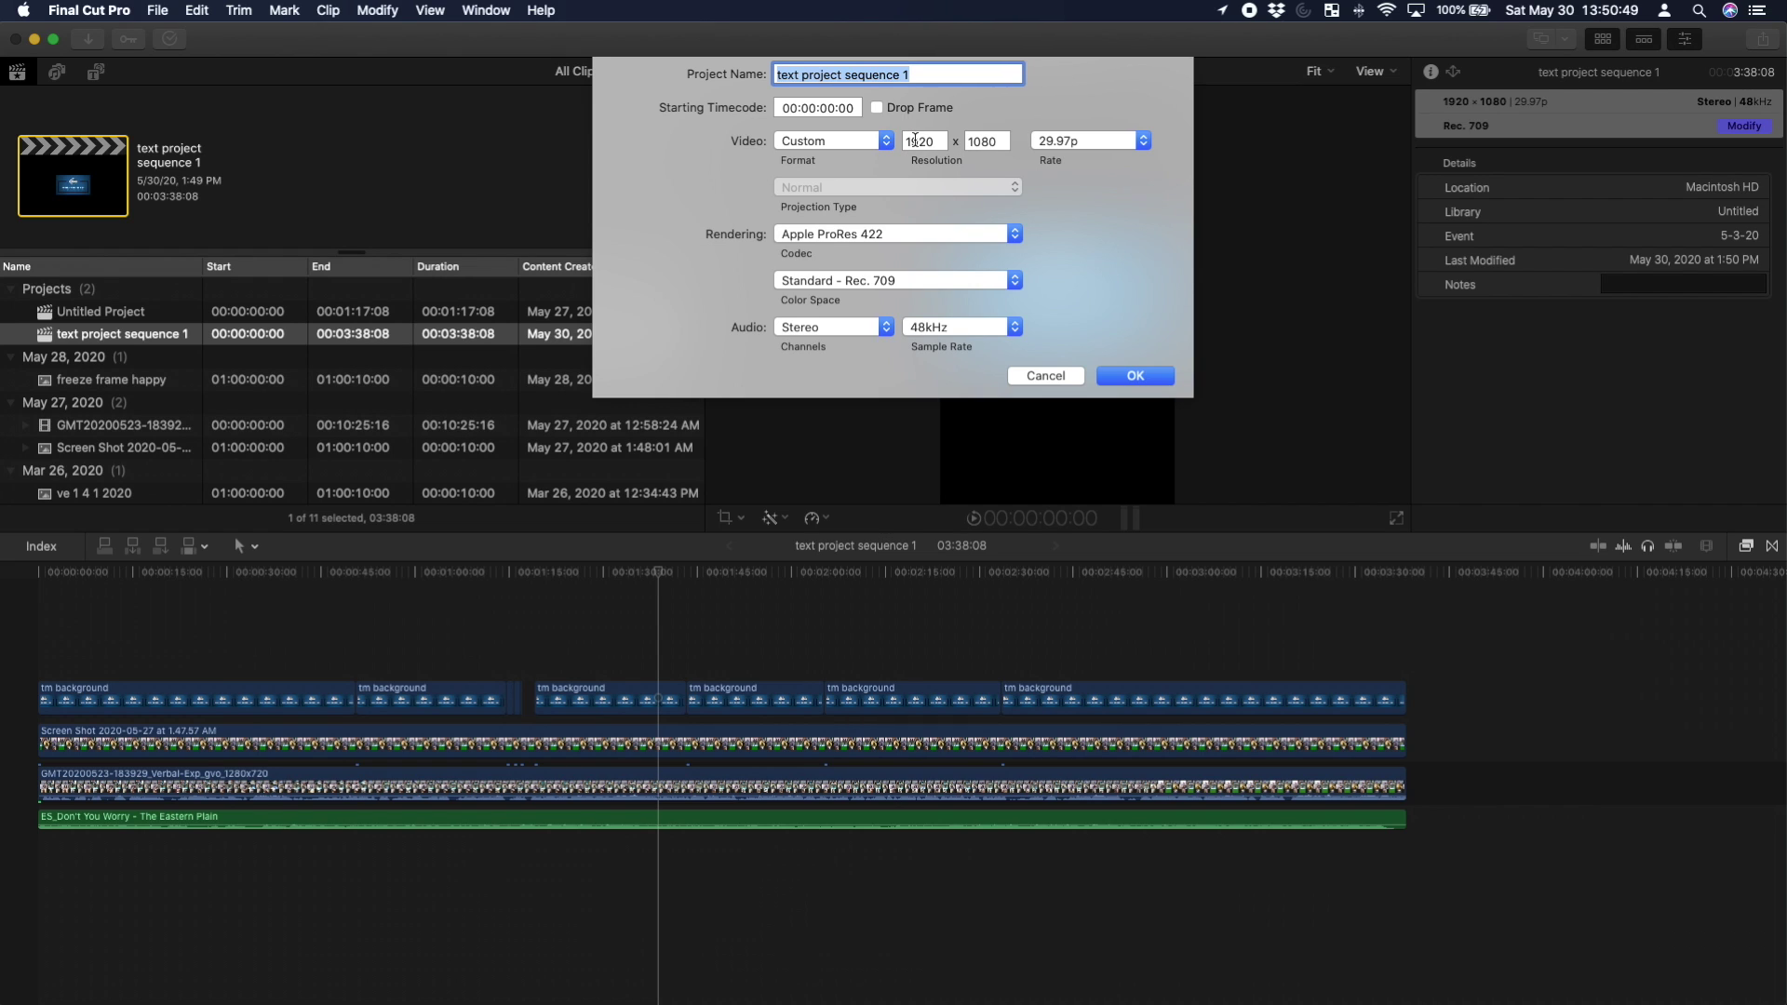
double_click(915, 139)
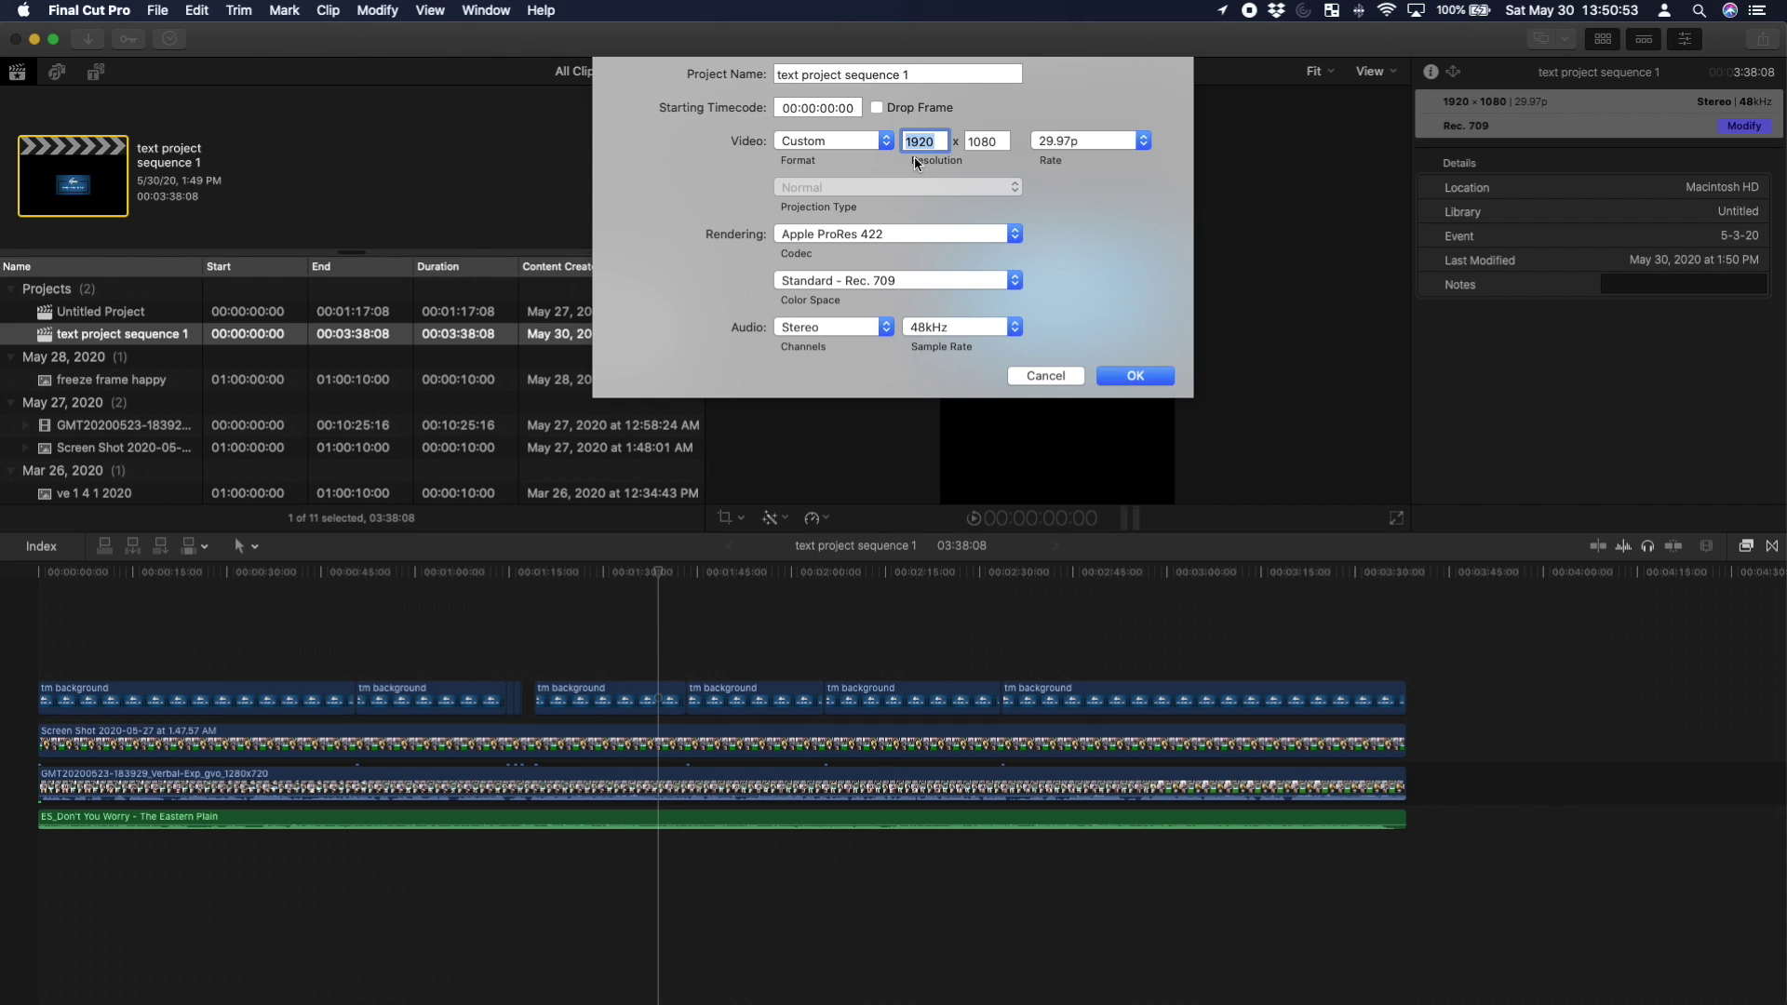
text(1080)
key(Tab)
text(1920)
key(Return)
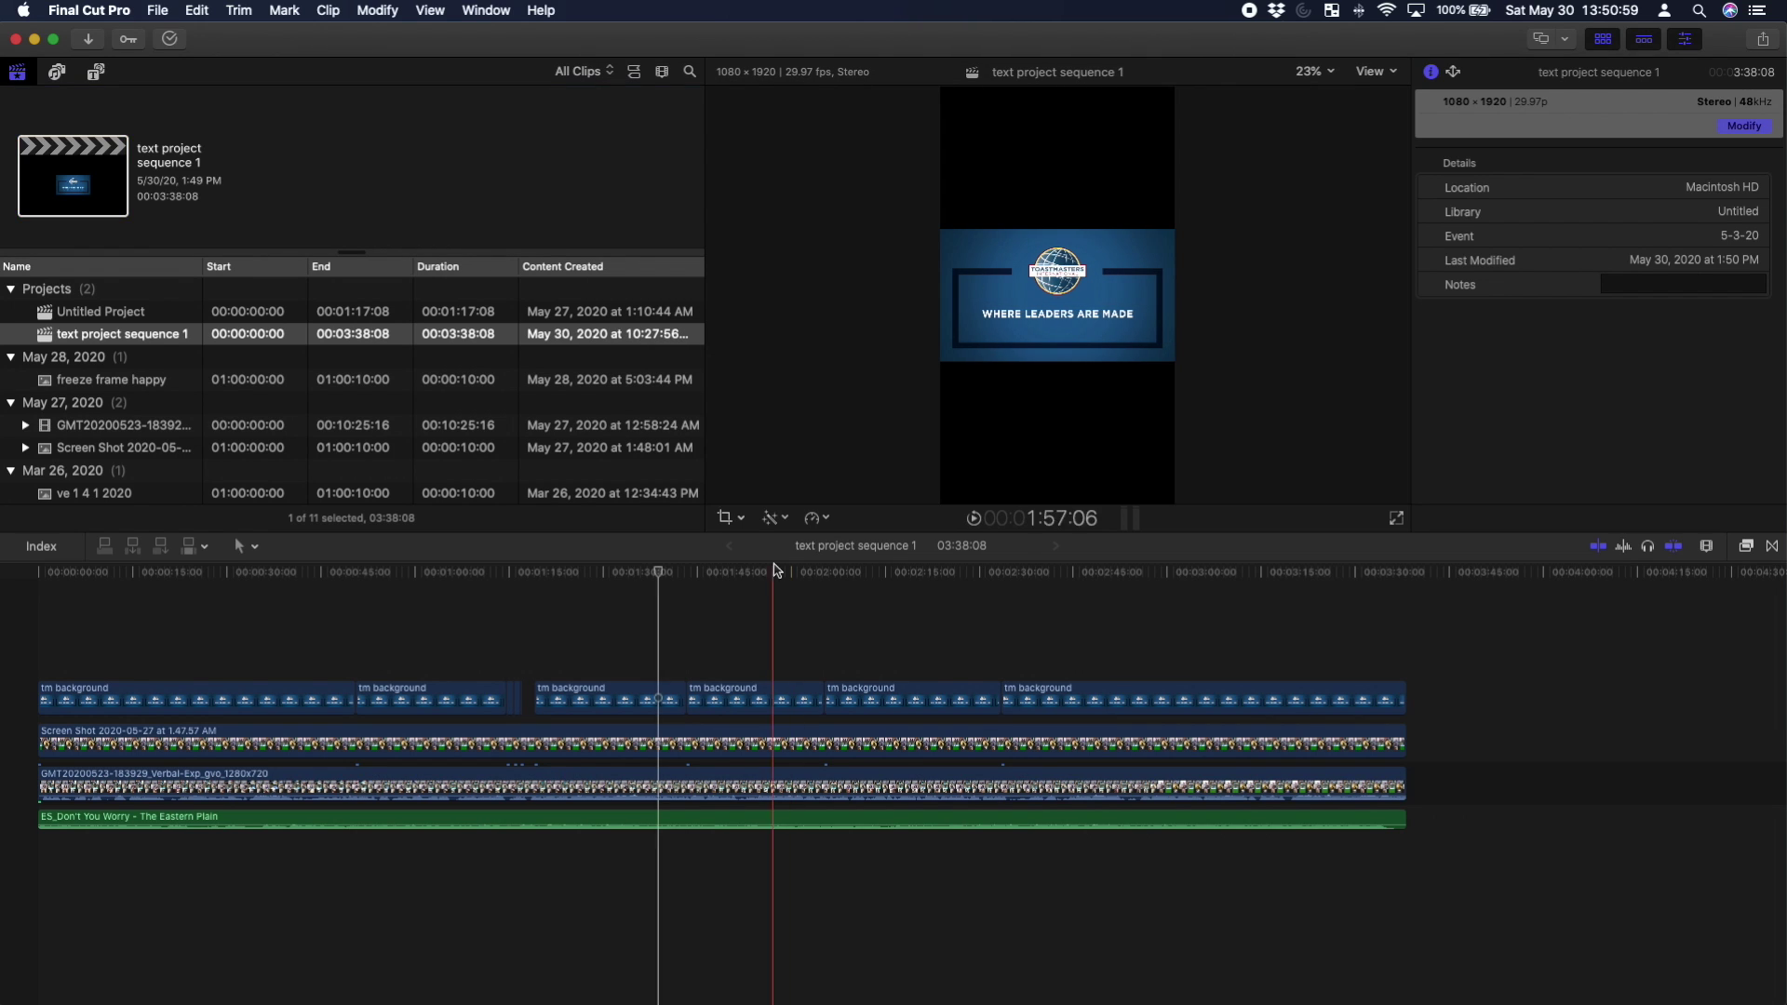
drag(651, 569, 1234, 567)
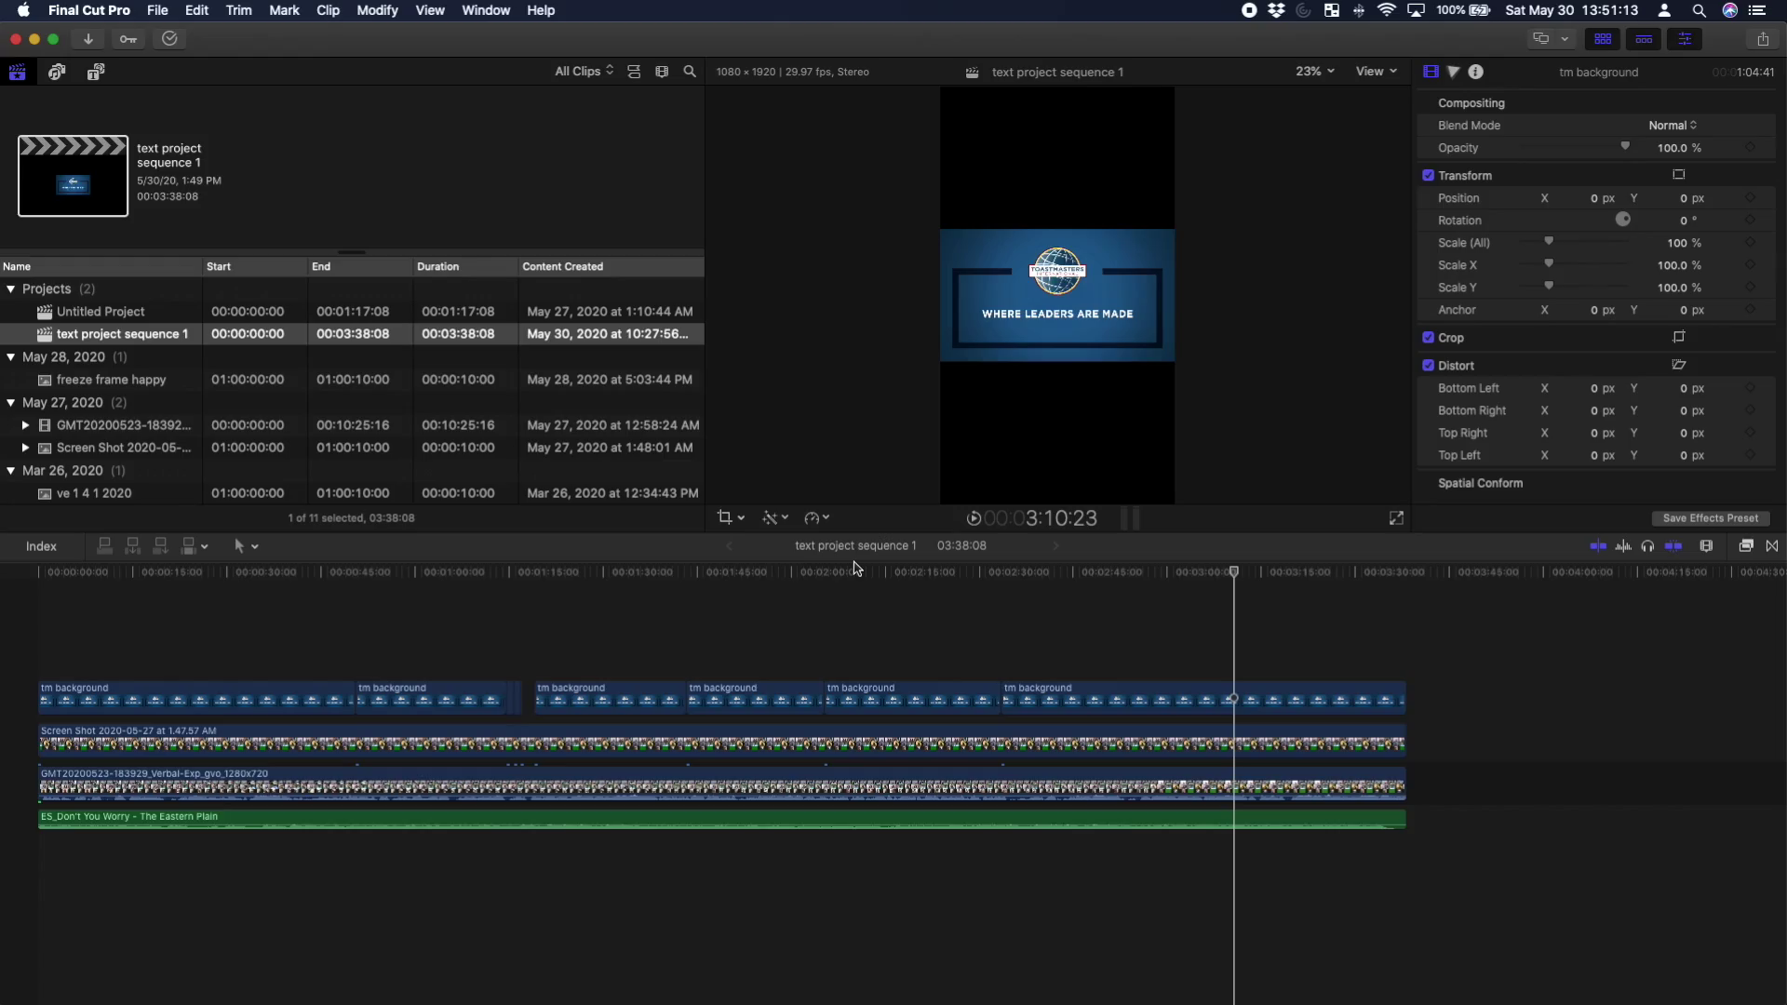
drag(870, 571, 1273, 572)
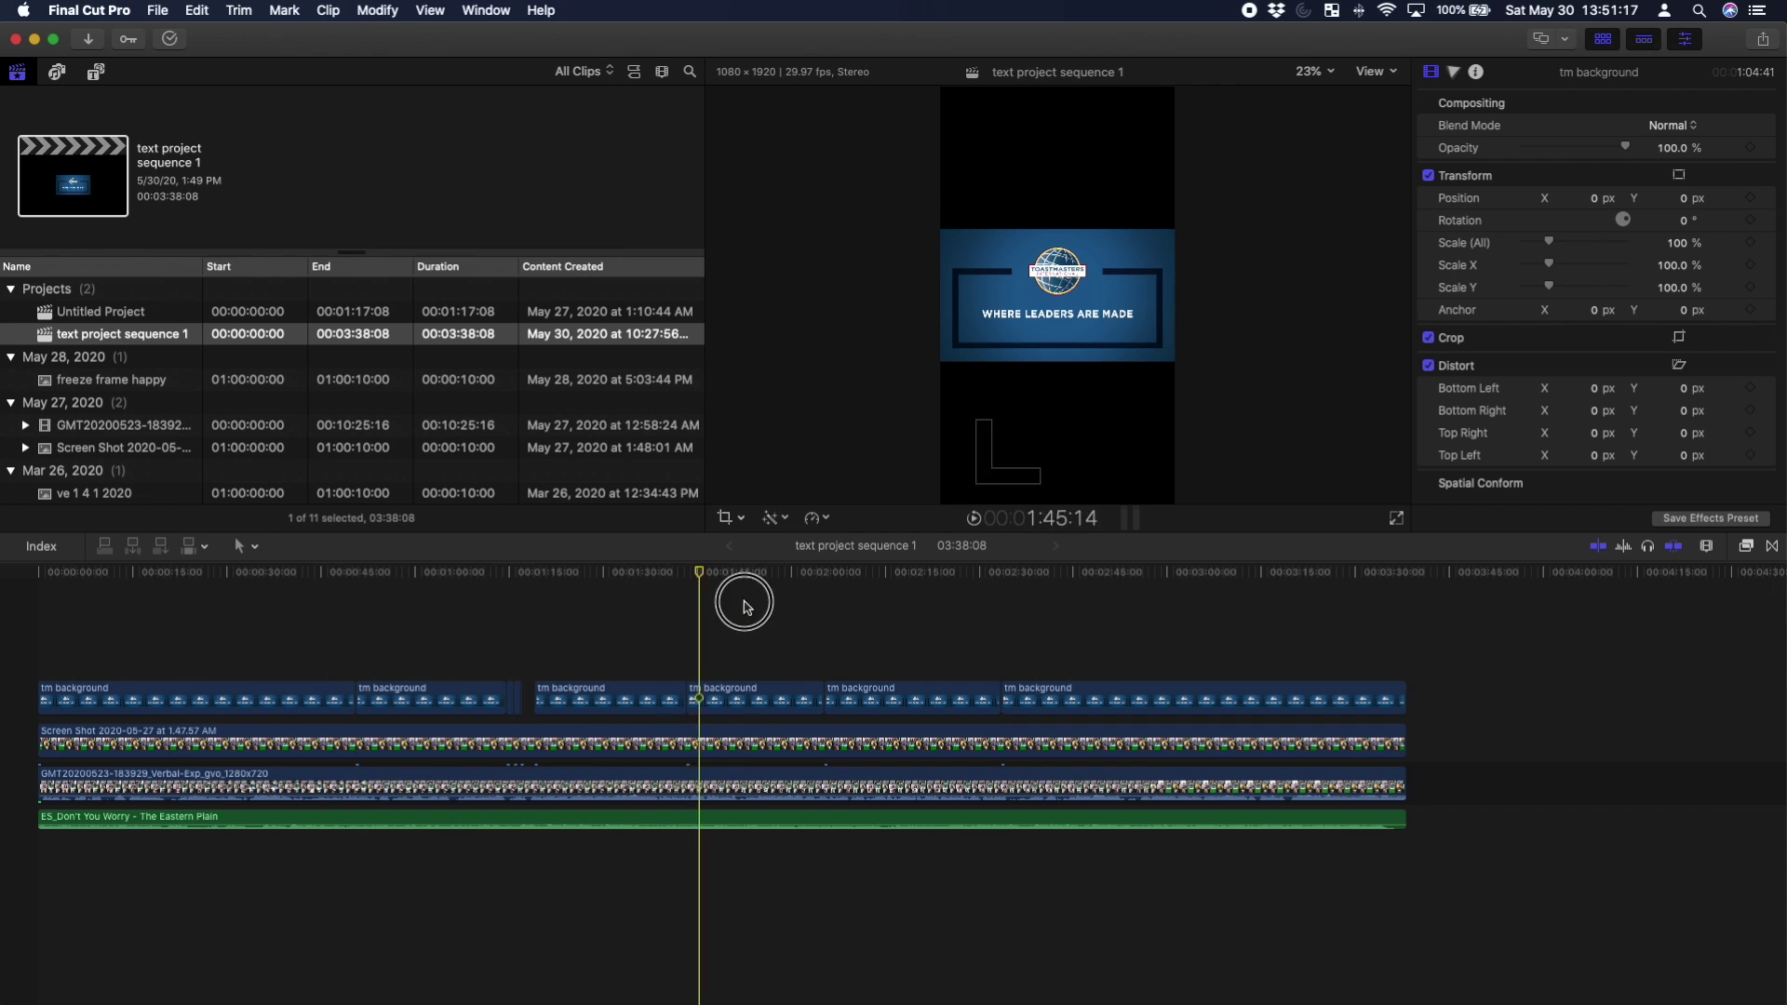
click(781, 595)
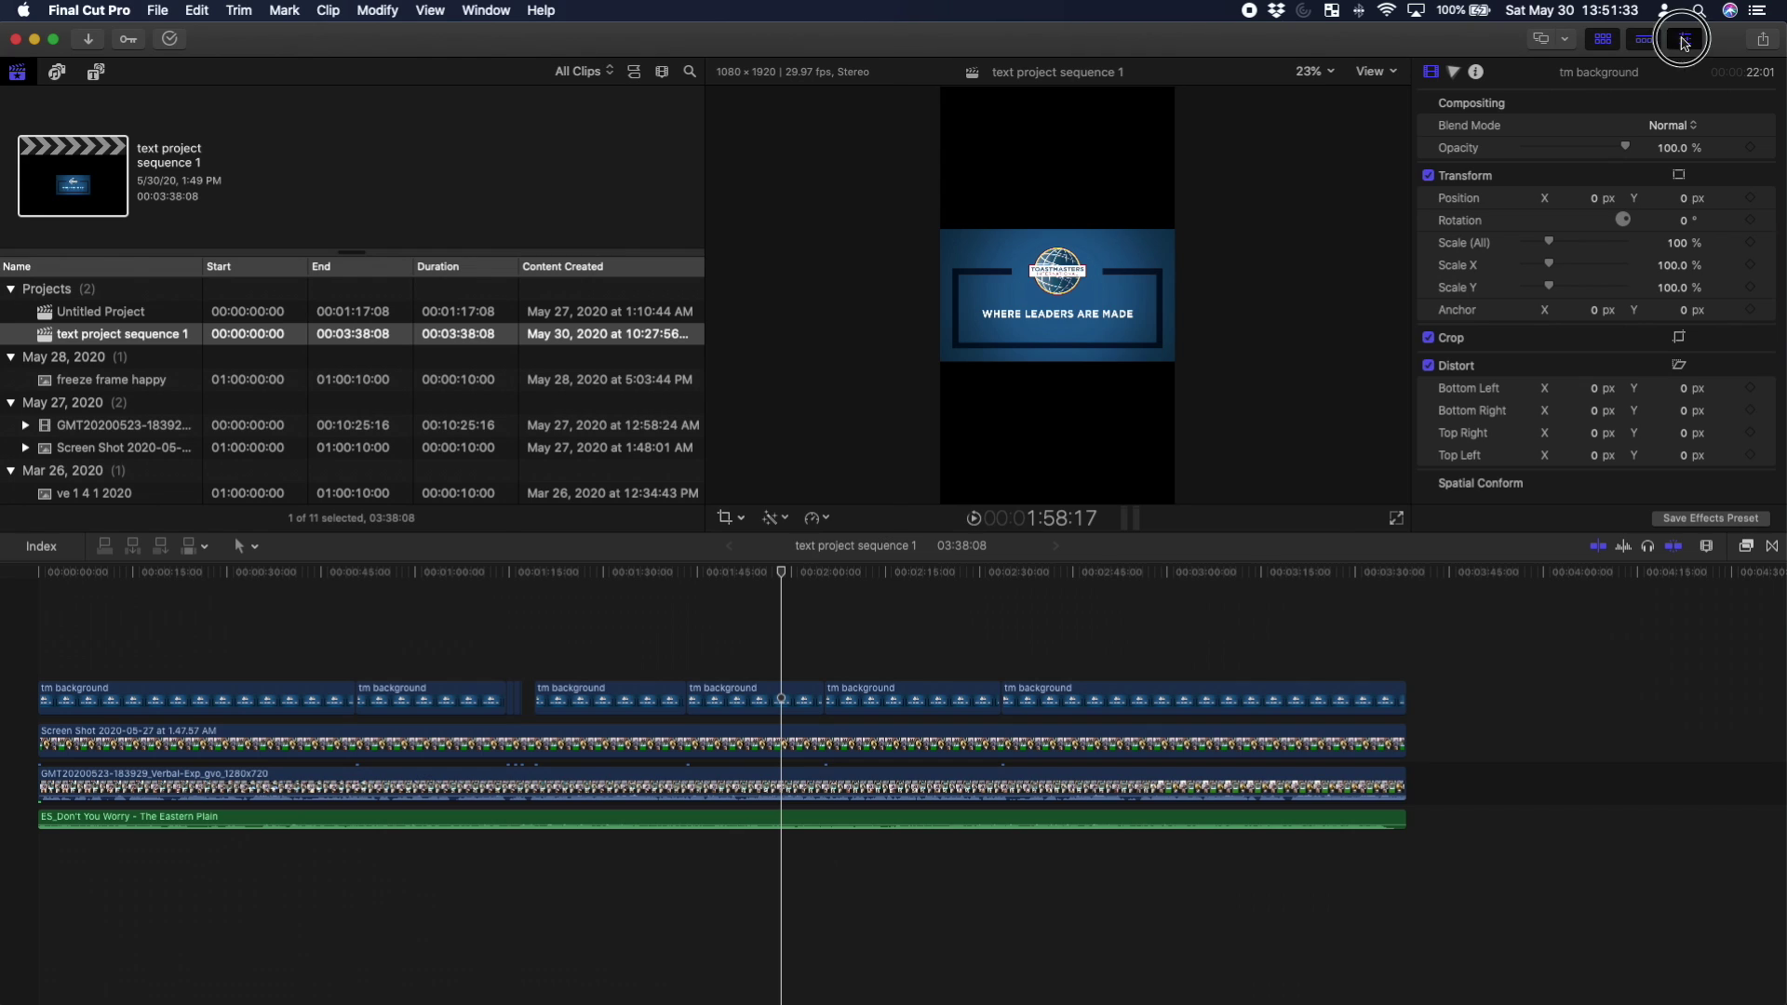
- Change text project sequence 1's height to 1080, making a square 1080 × 1080 frame
click(1684, 40)
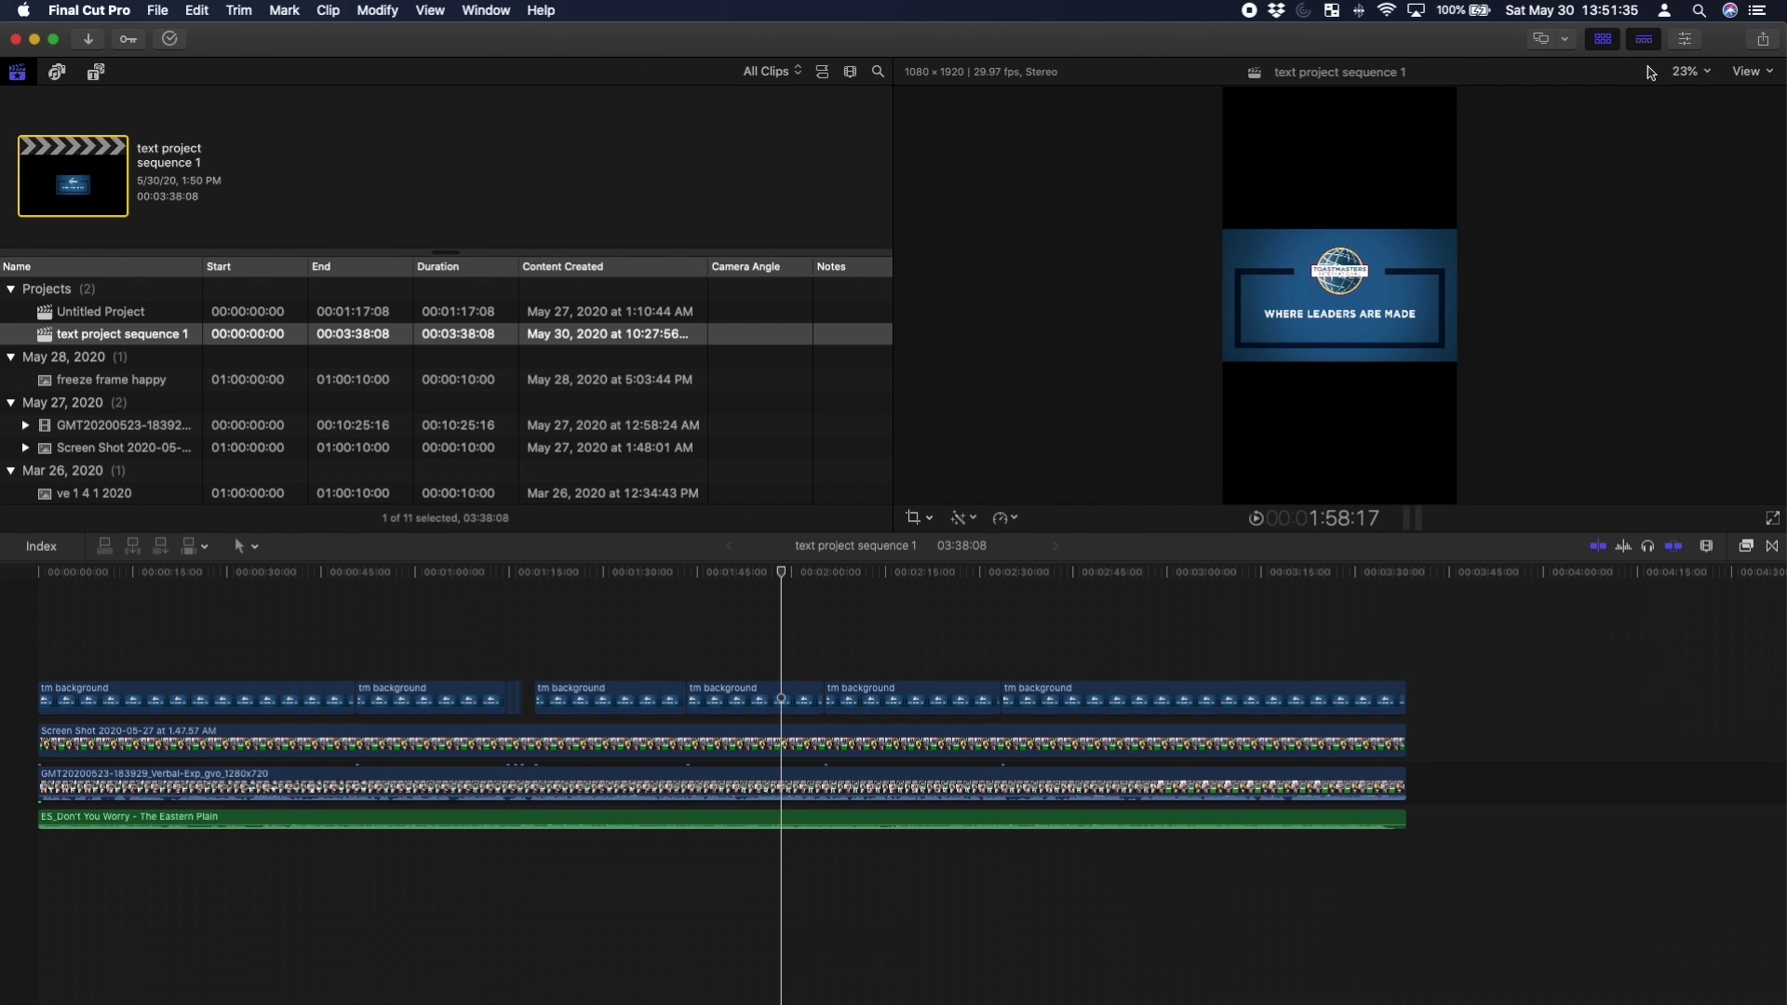
click(1683, 38)
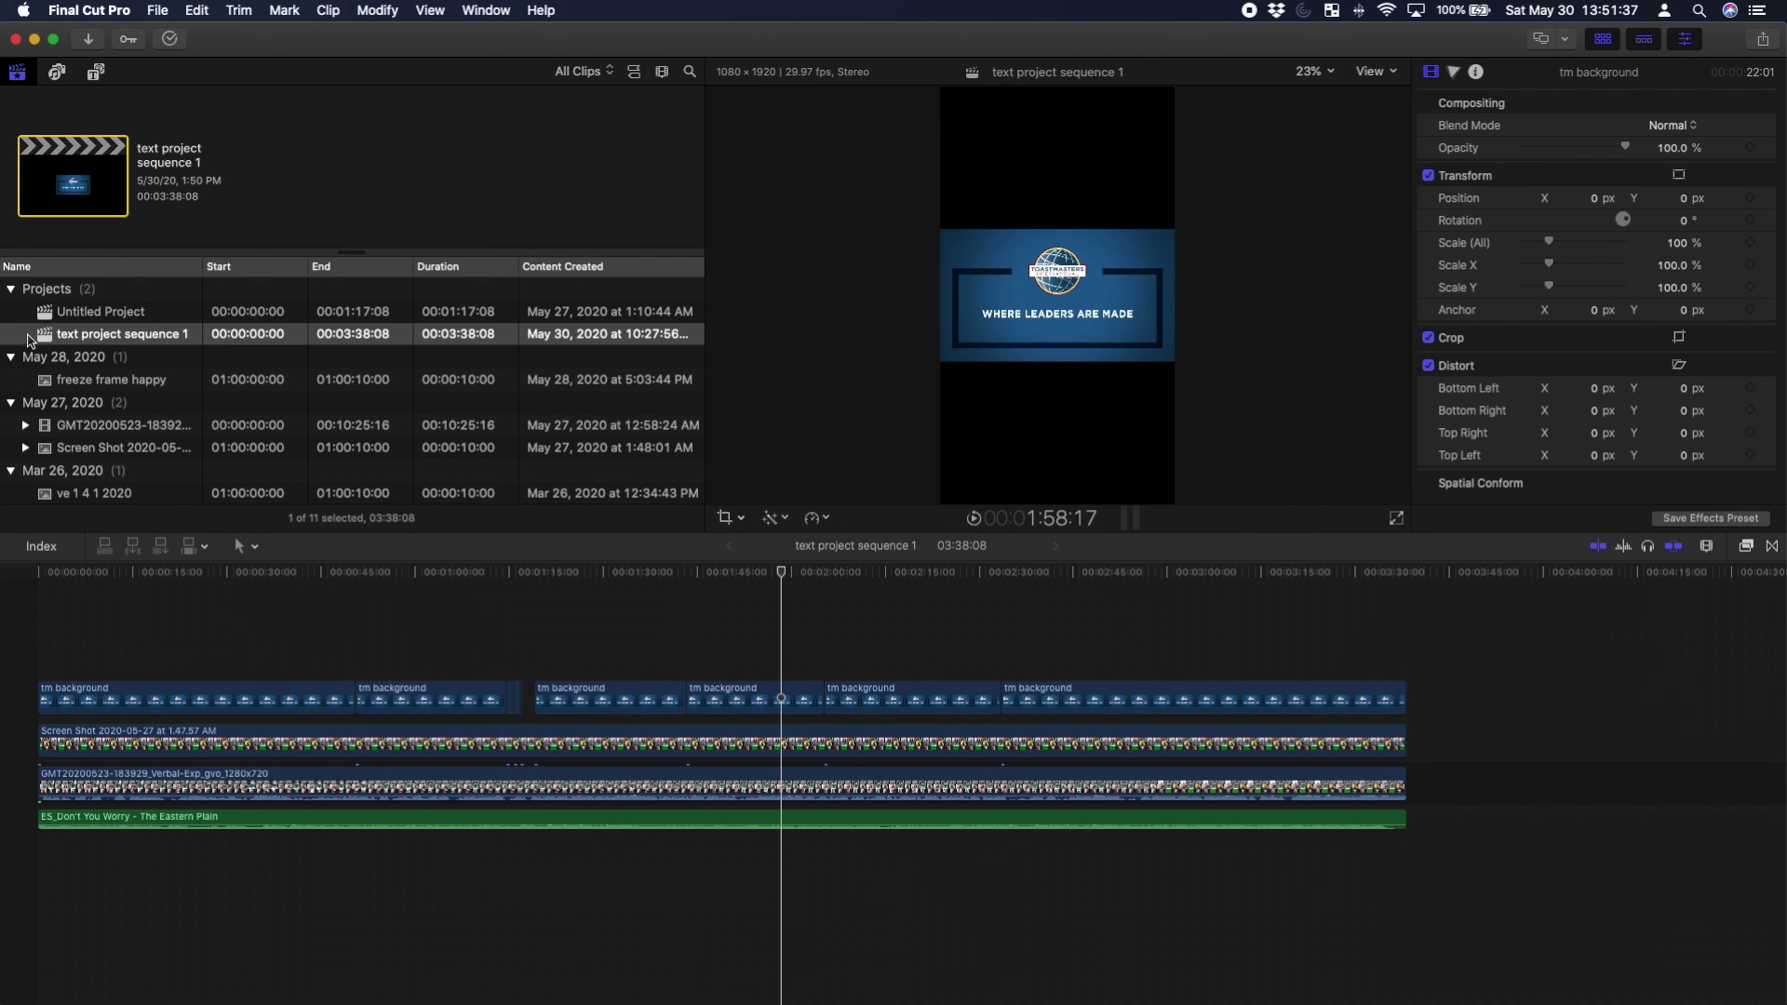
click(38, 338)
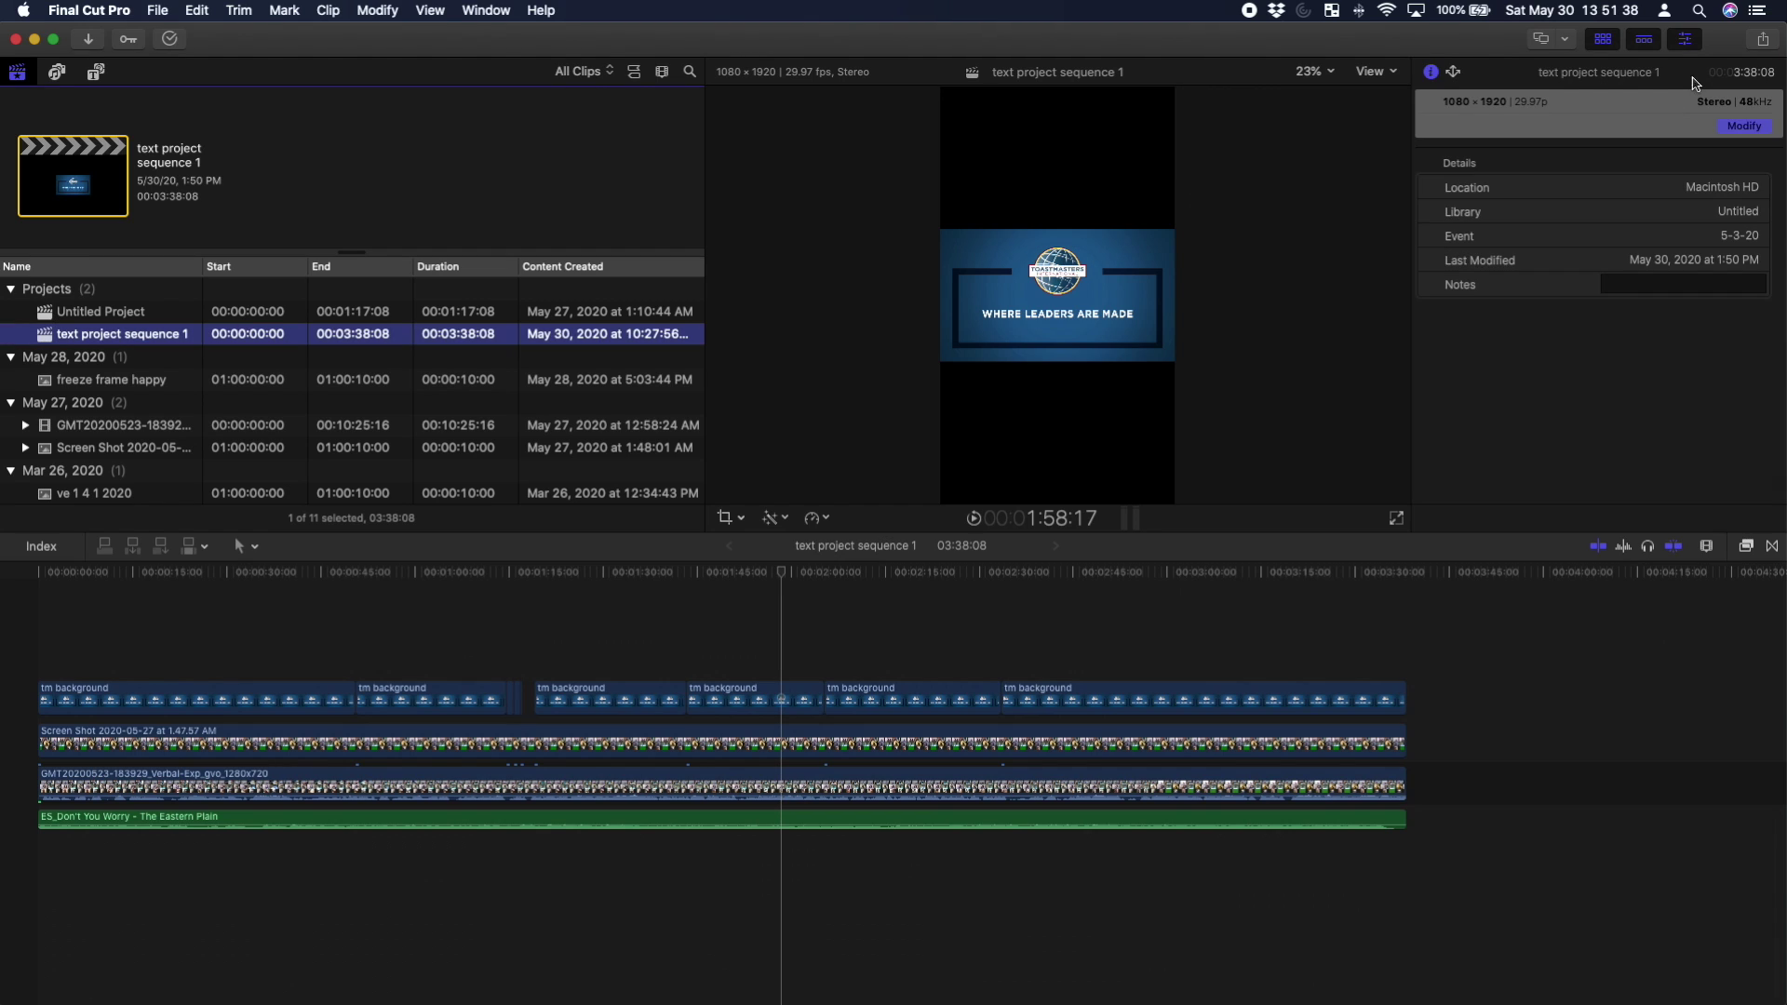
click(1743, 127)
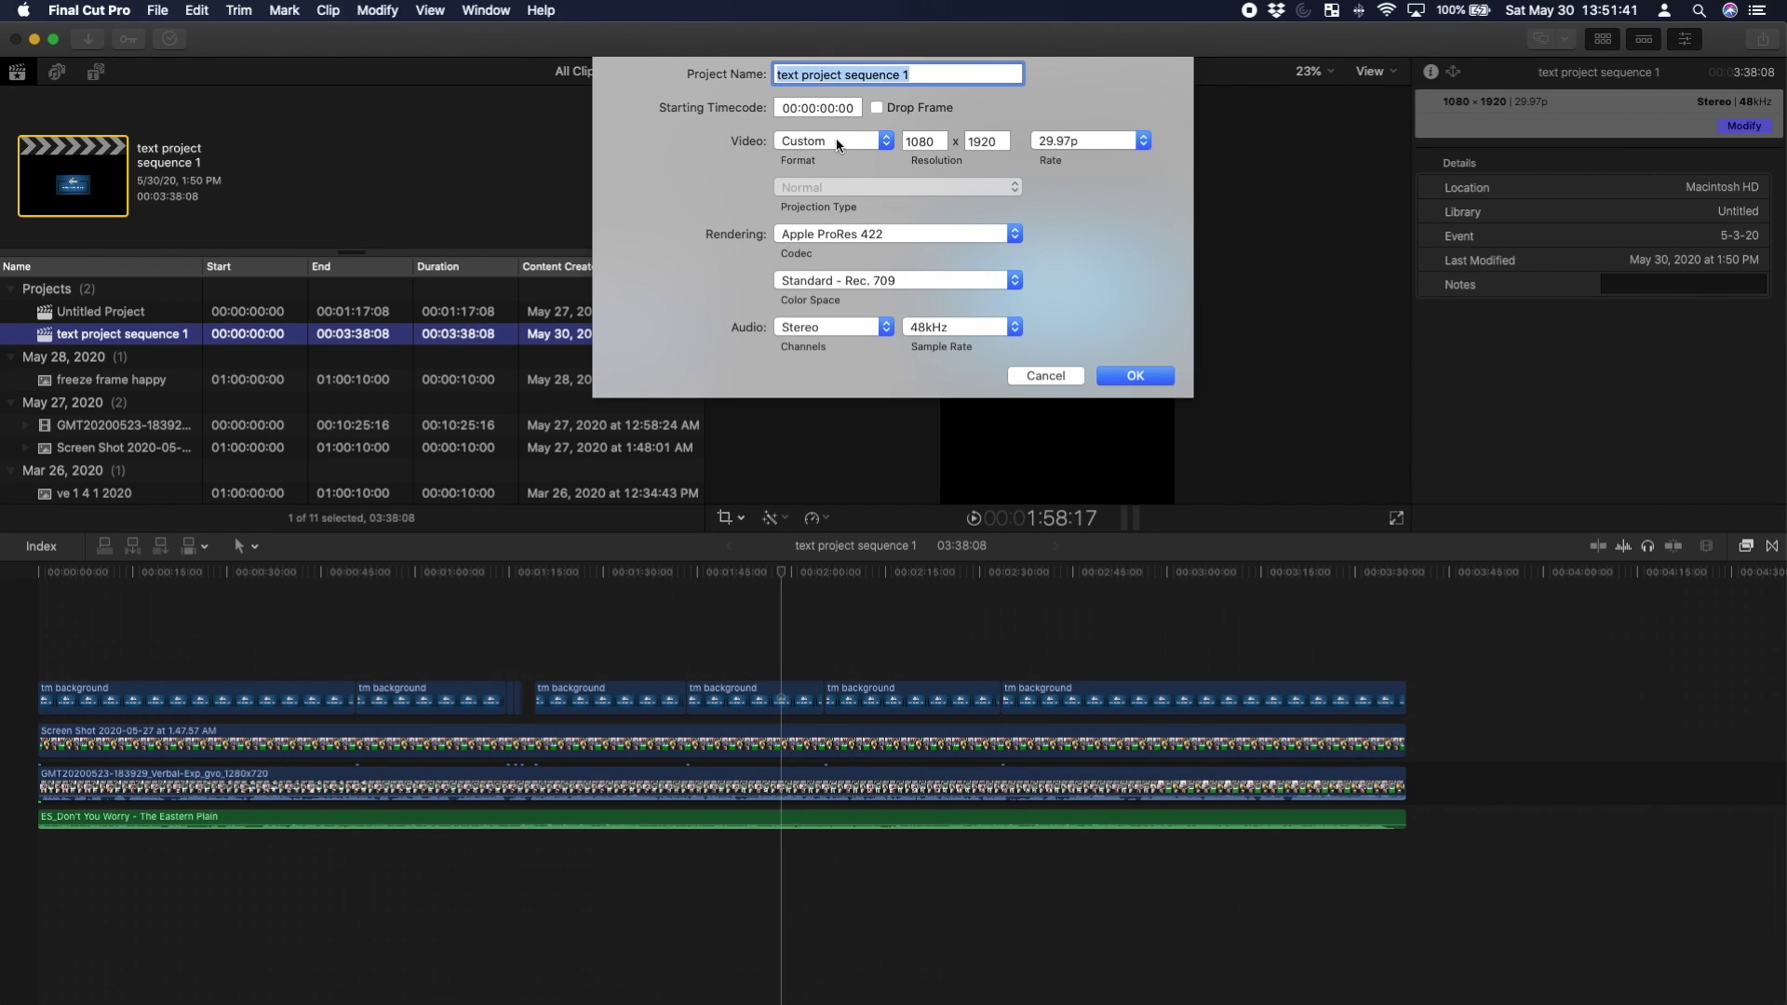
double_click(982, 142)
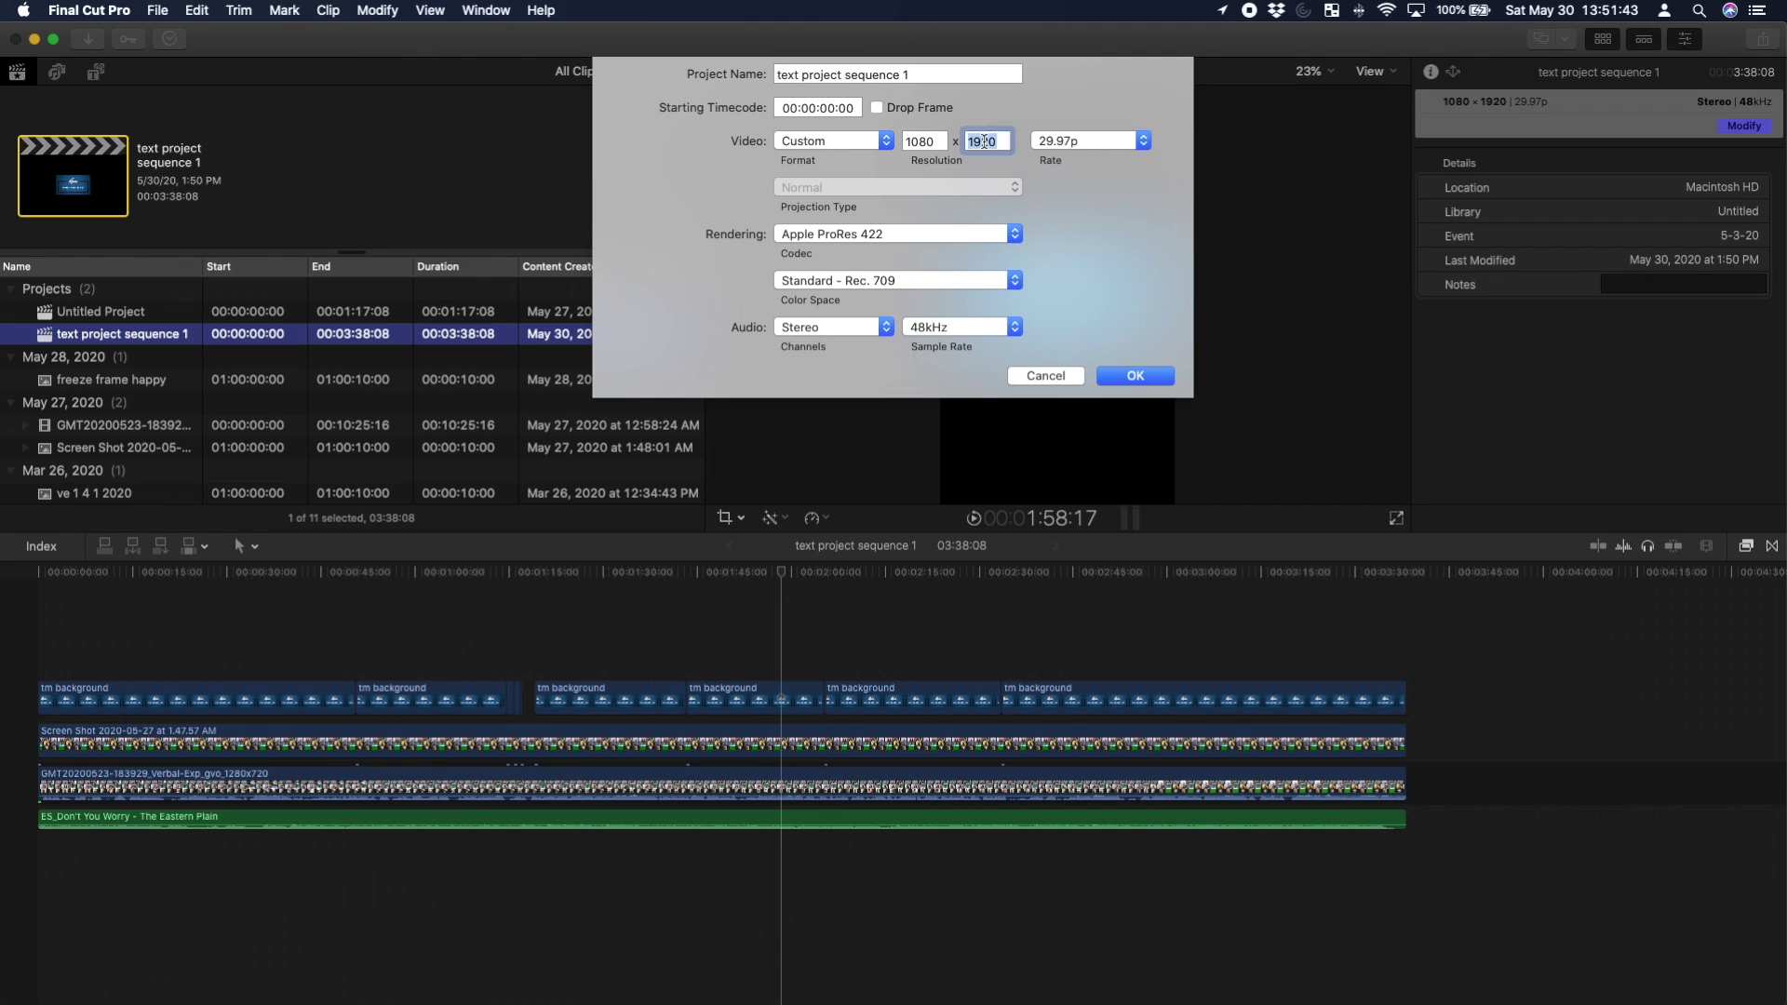
text(1080)
key(Return)
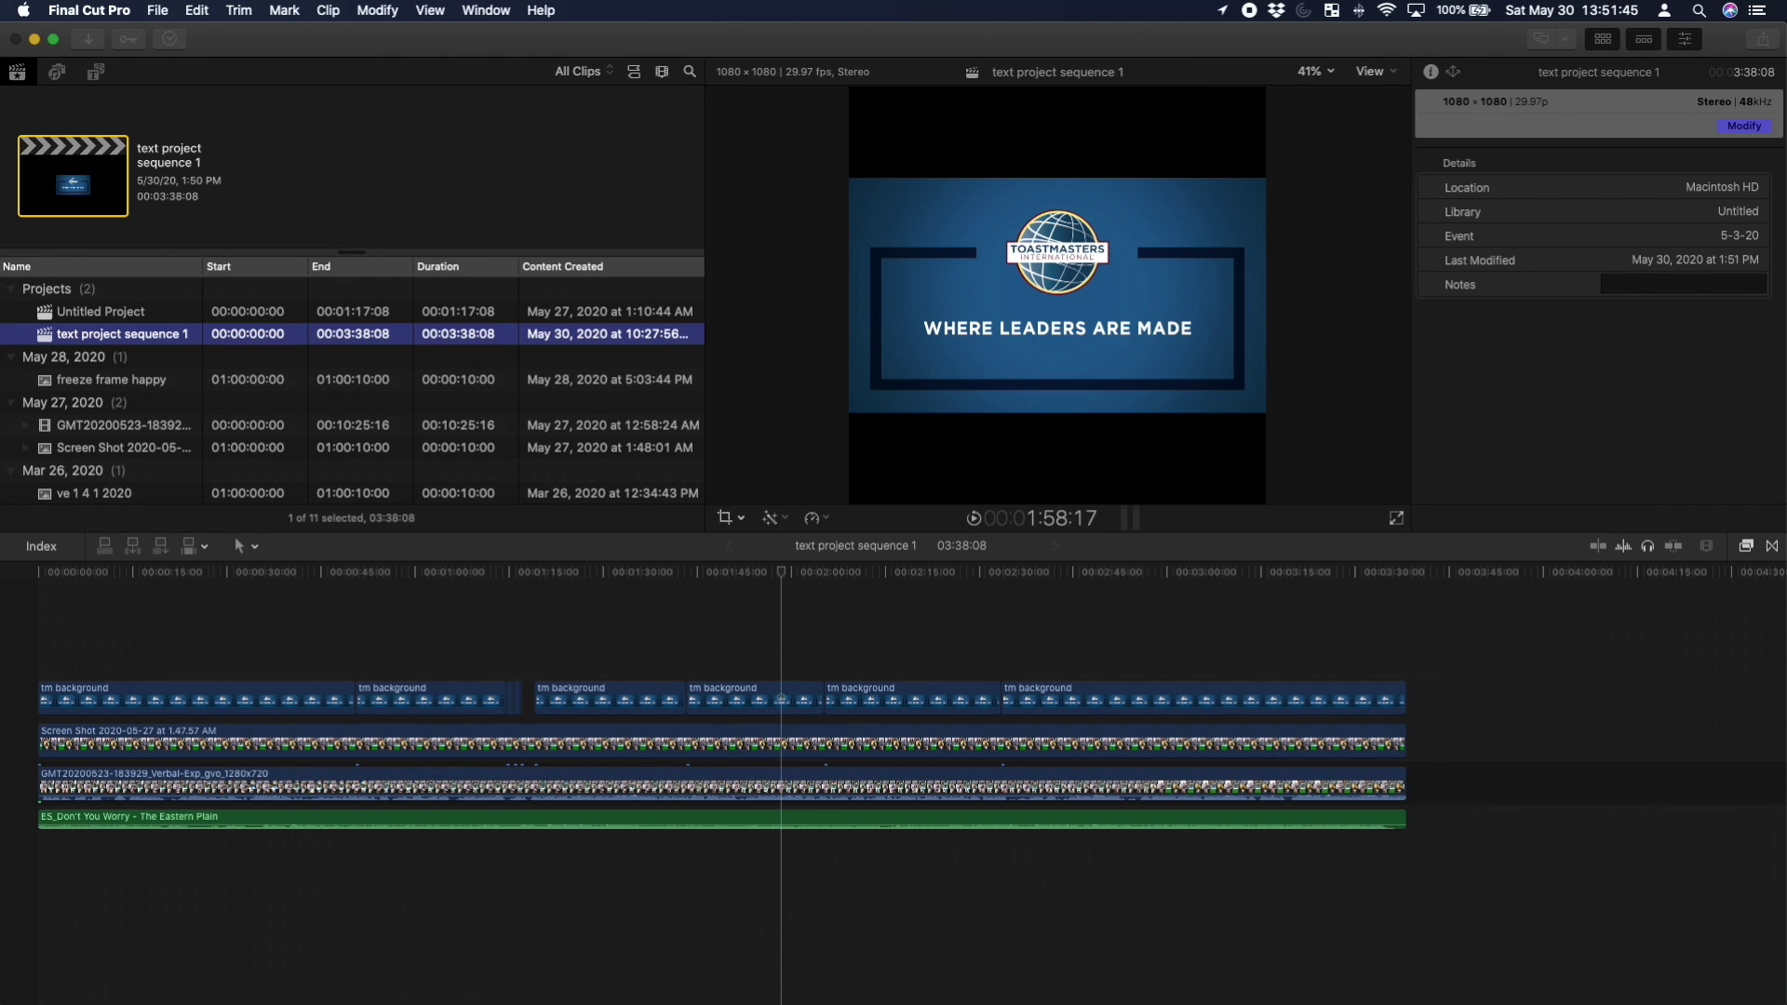
click(1072, 572)
mouse_move(717, 581)
mouse_down()
mouse_move(610, 600)
mouse_move(894, 586)
mouse_move(529, 605)
mouse_move(737, 586)
mouse_up()
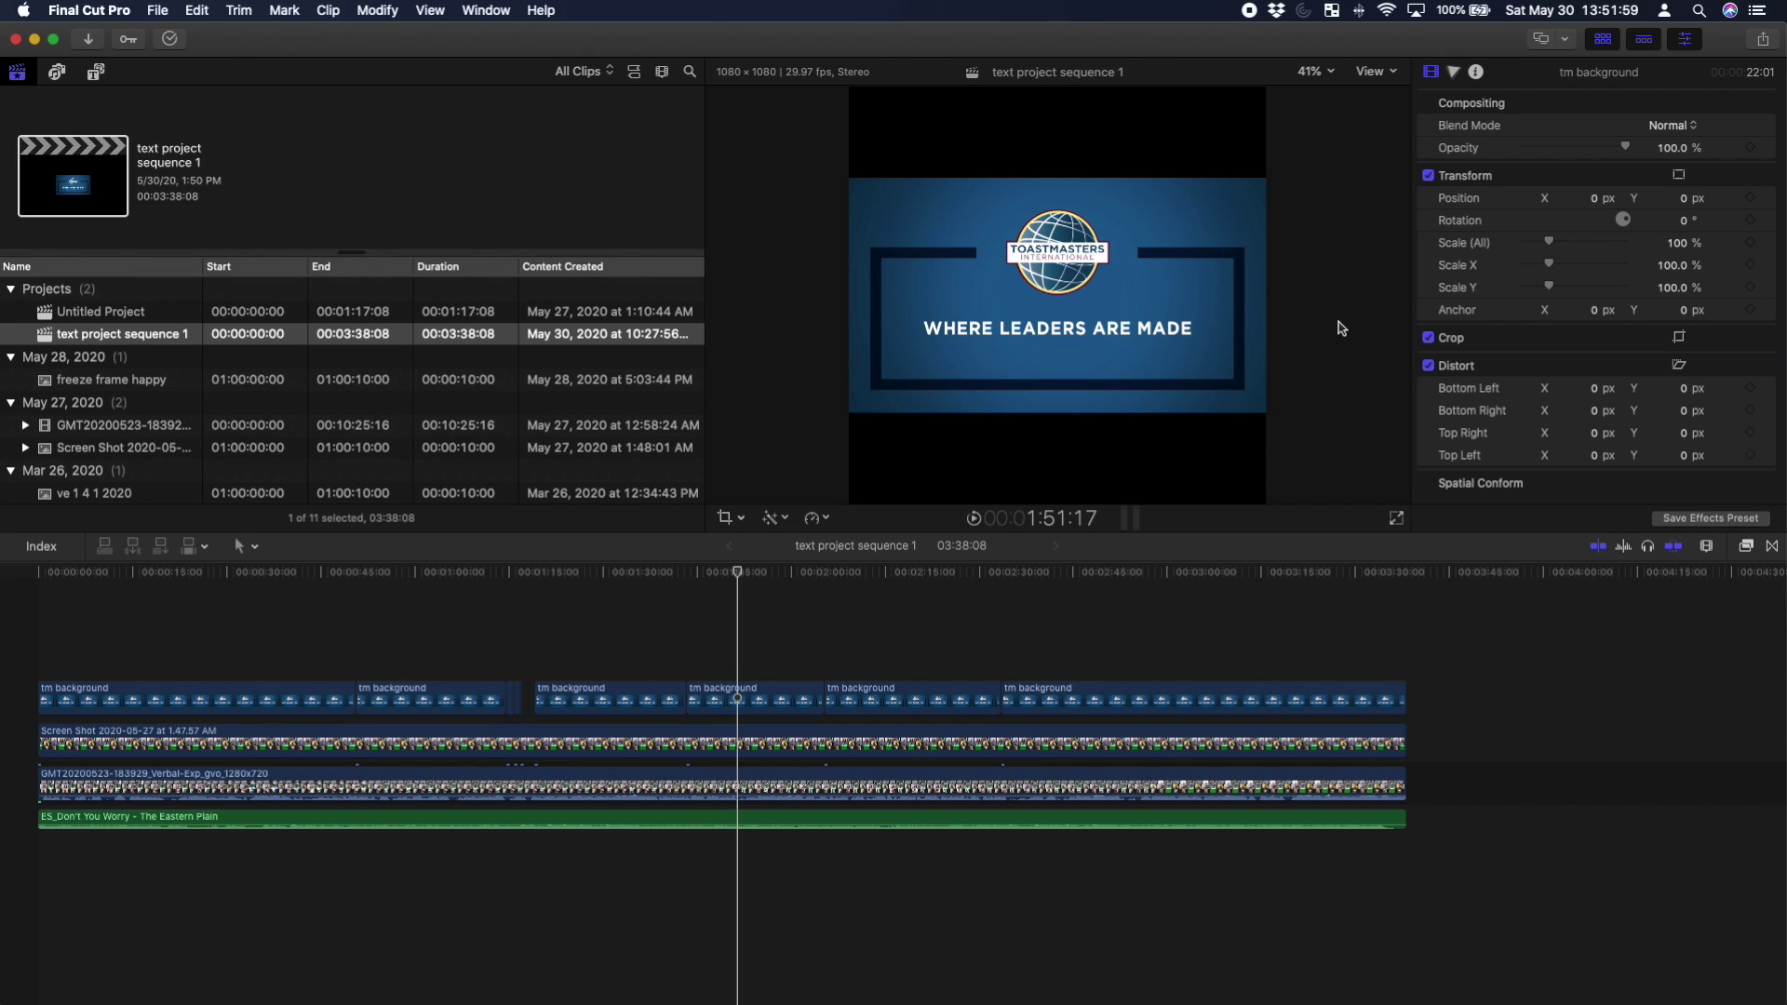
drag(1028, 569, 448, 596)
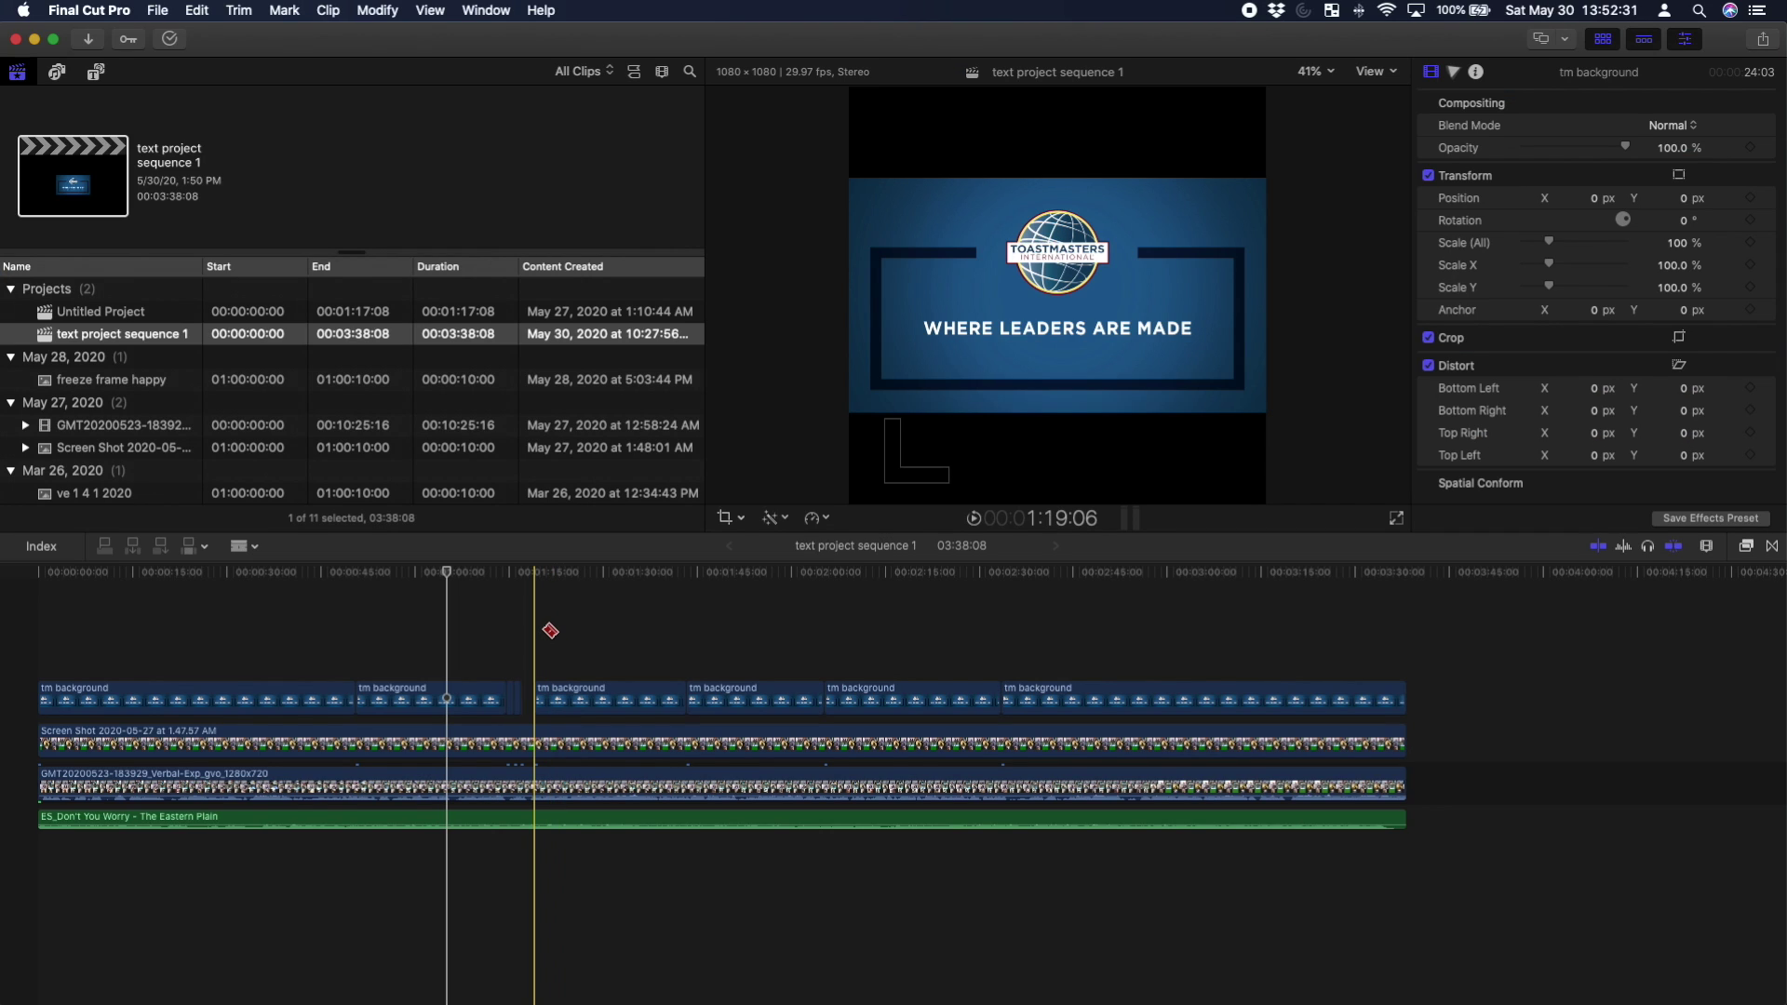
key(z)
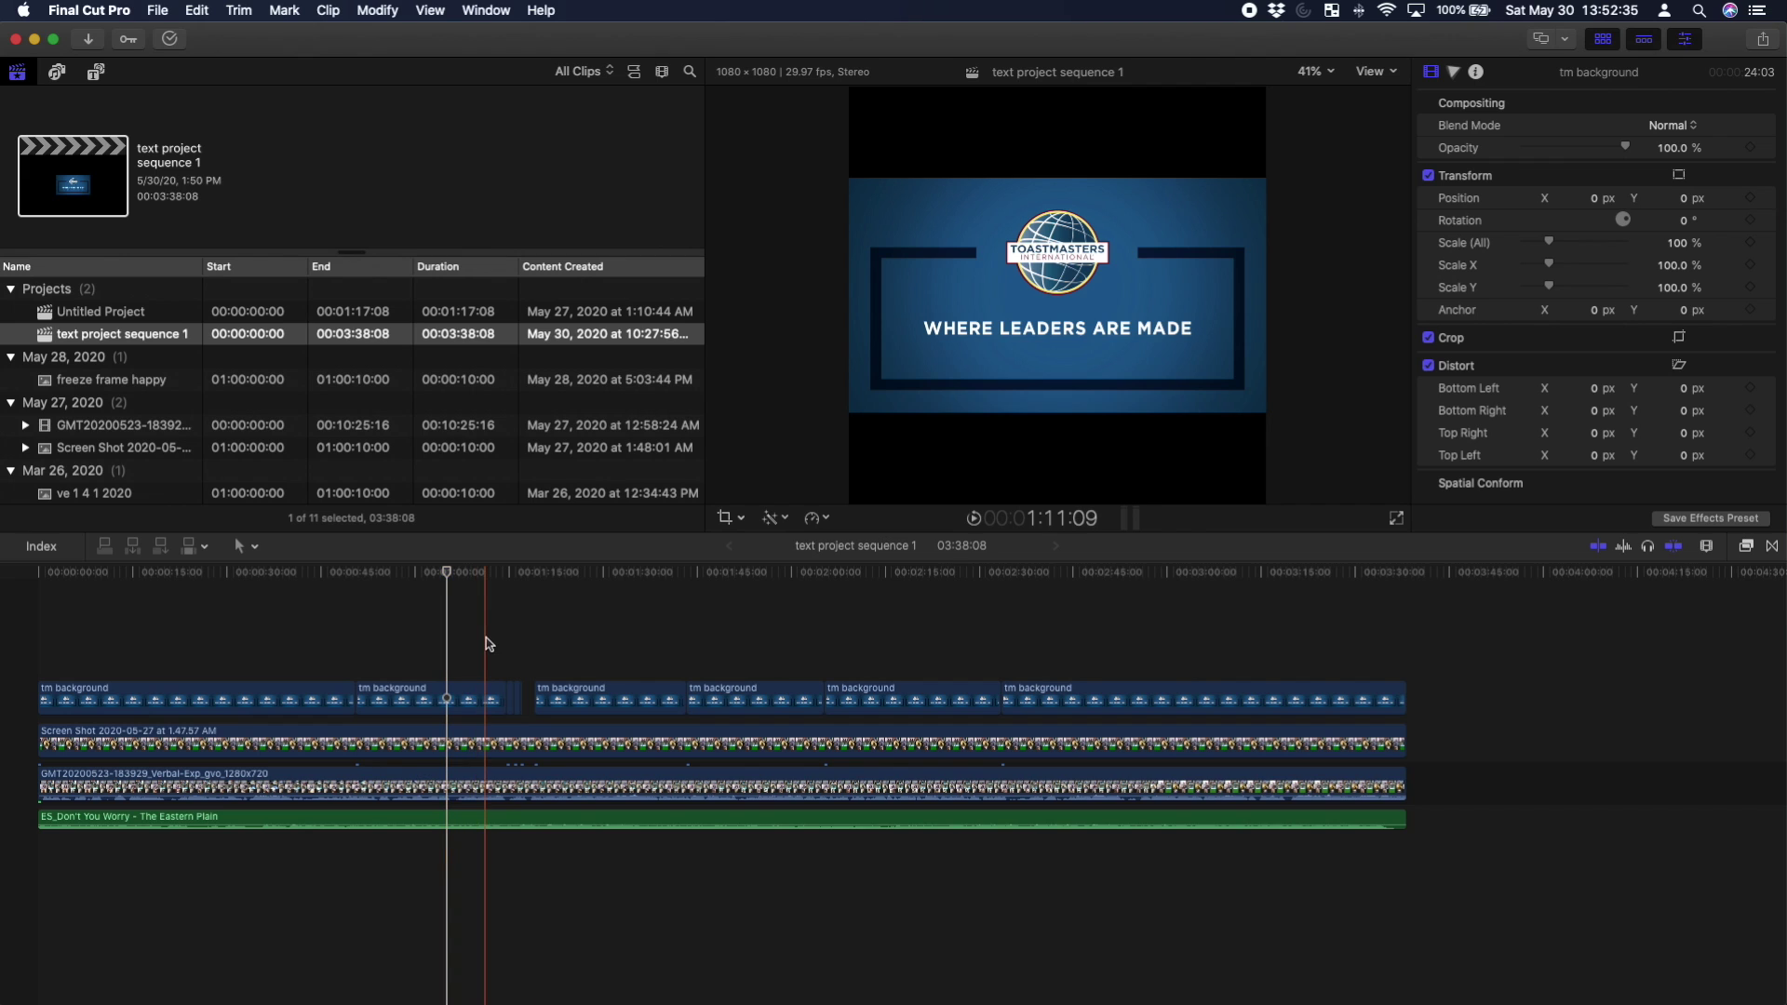
key(h)
key(b)
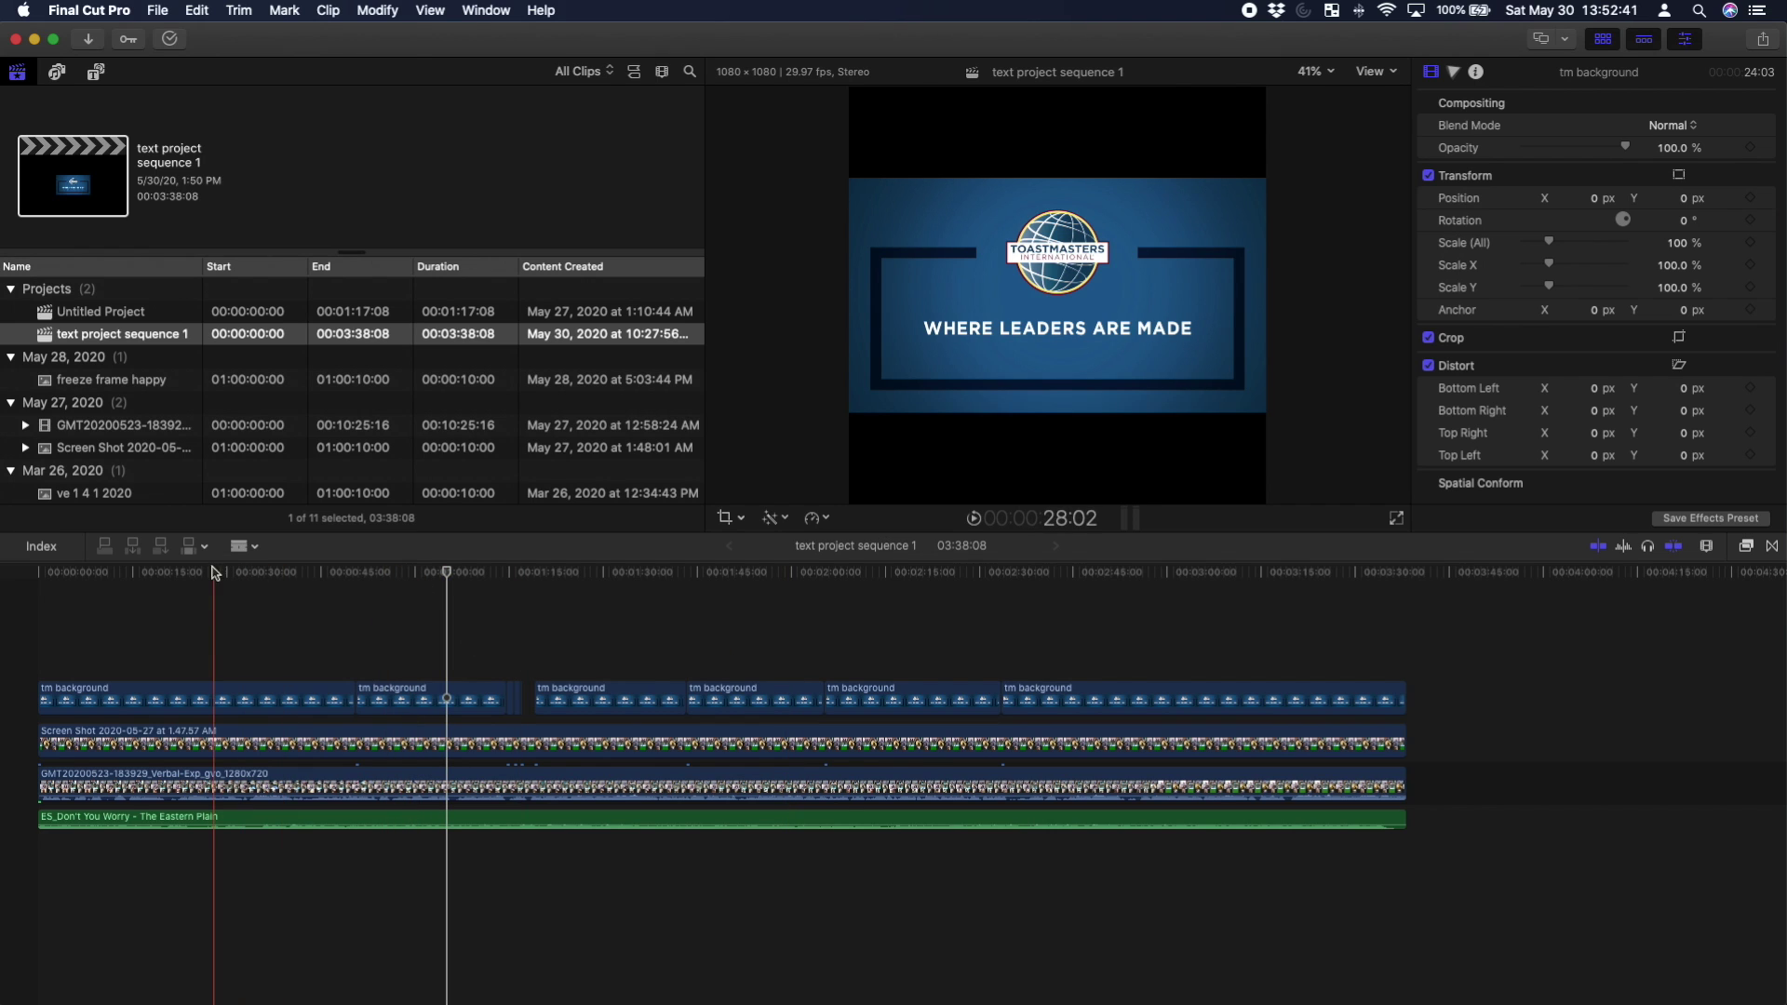
click(239, 547)
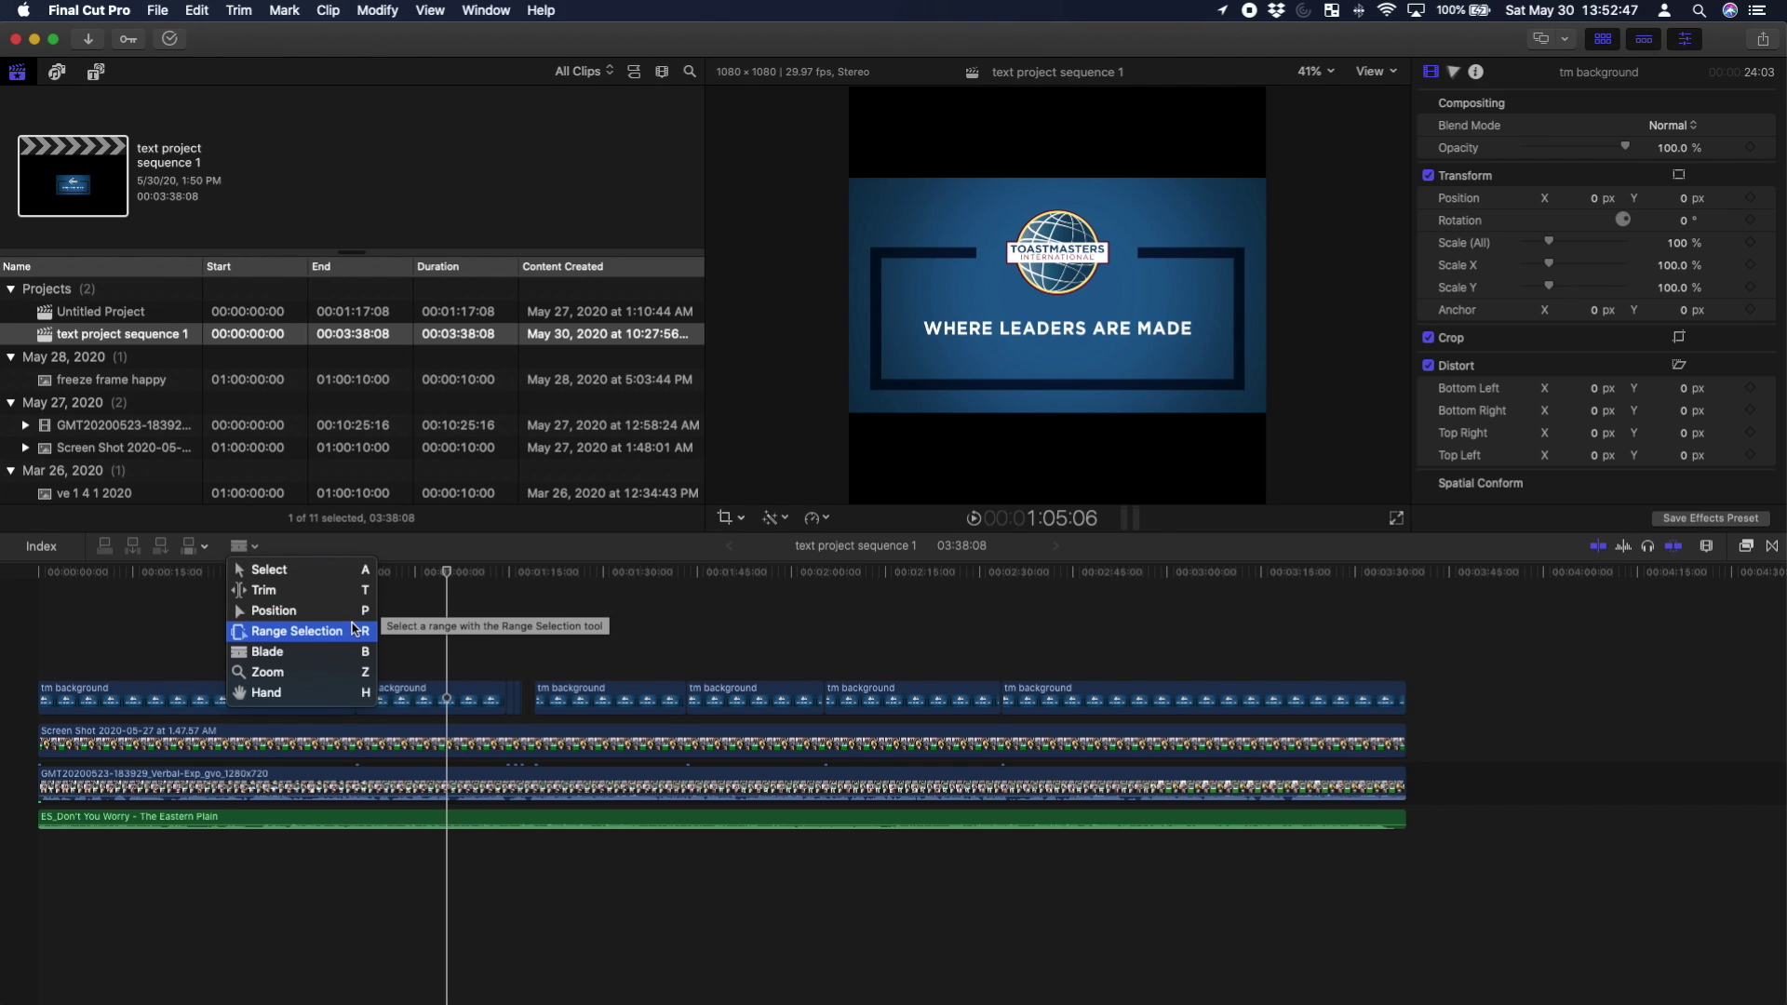
click(570, 619)
click(377, 11)
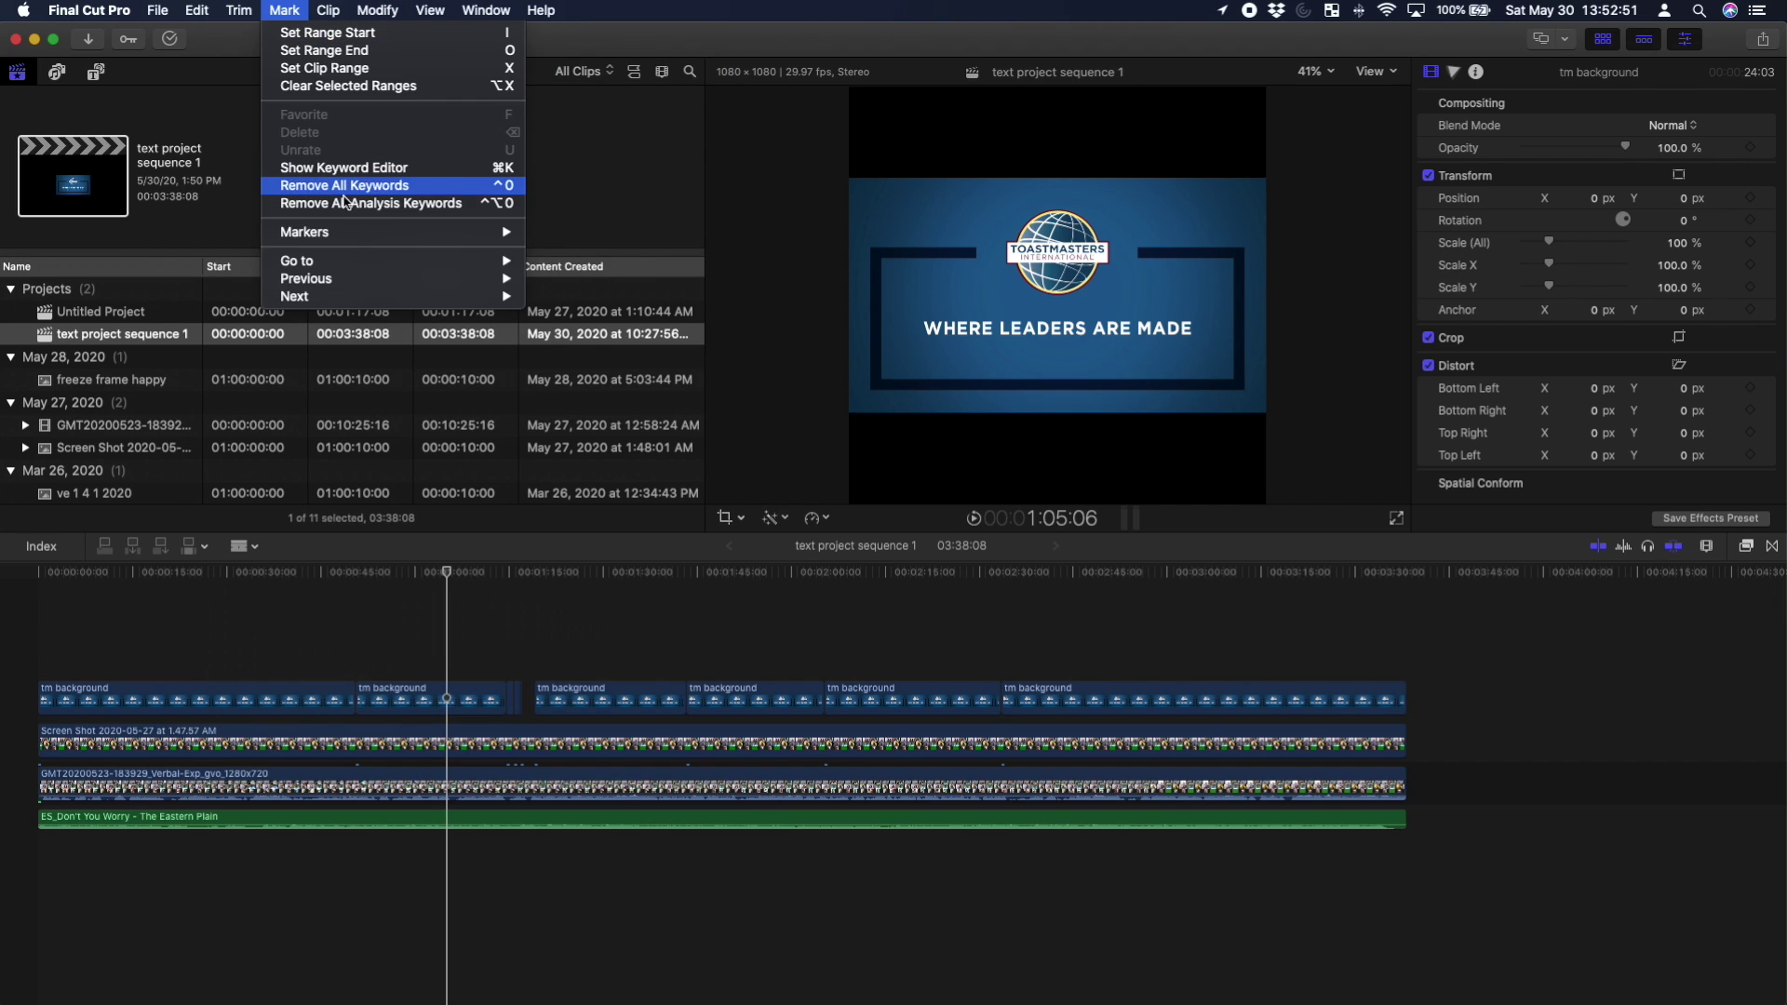
mouse_move(430, 10)
mouse_move(339, 5)
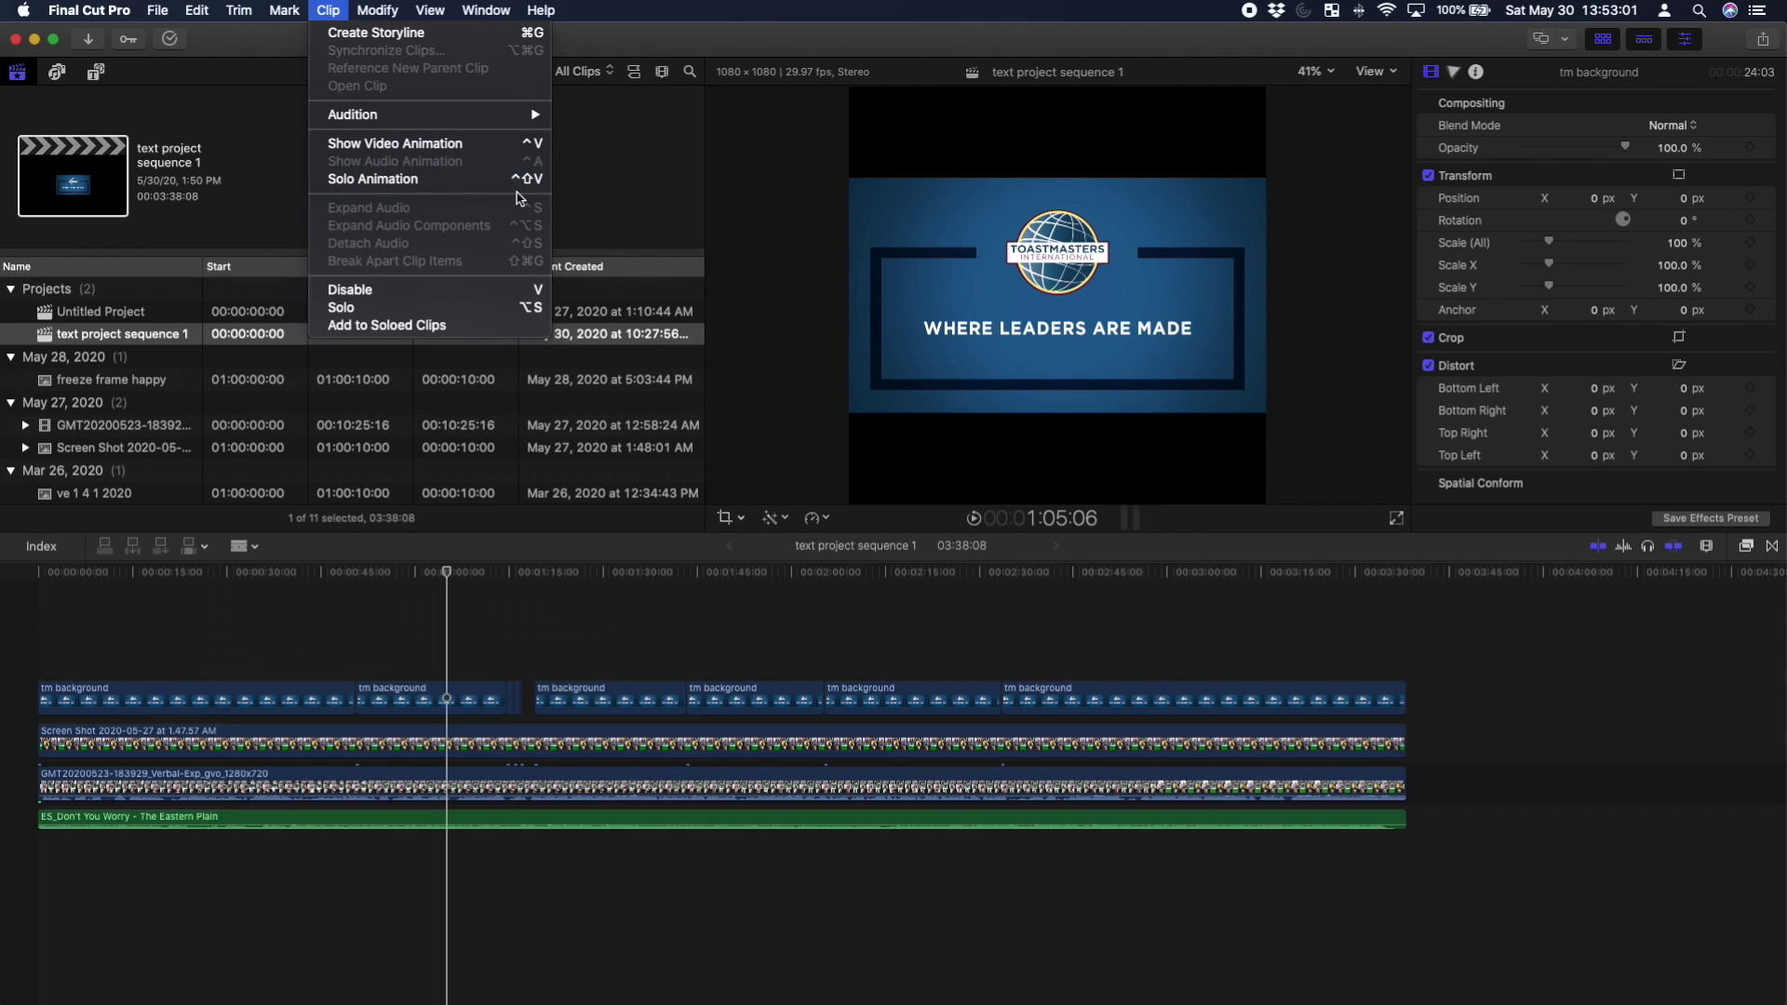
click(327, 10)
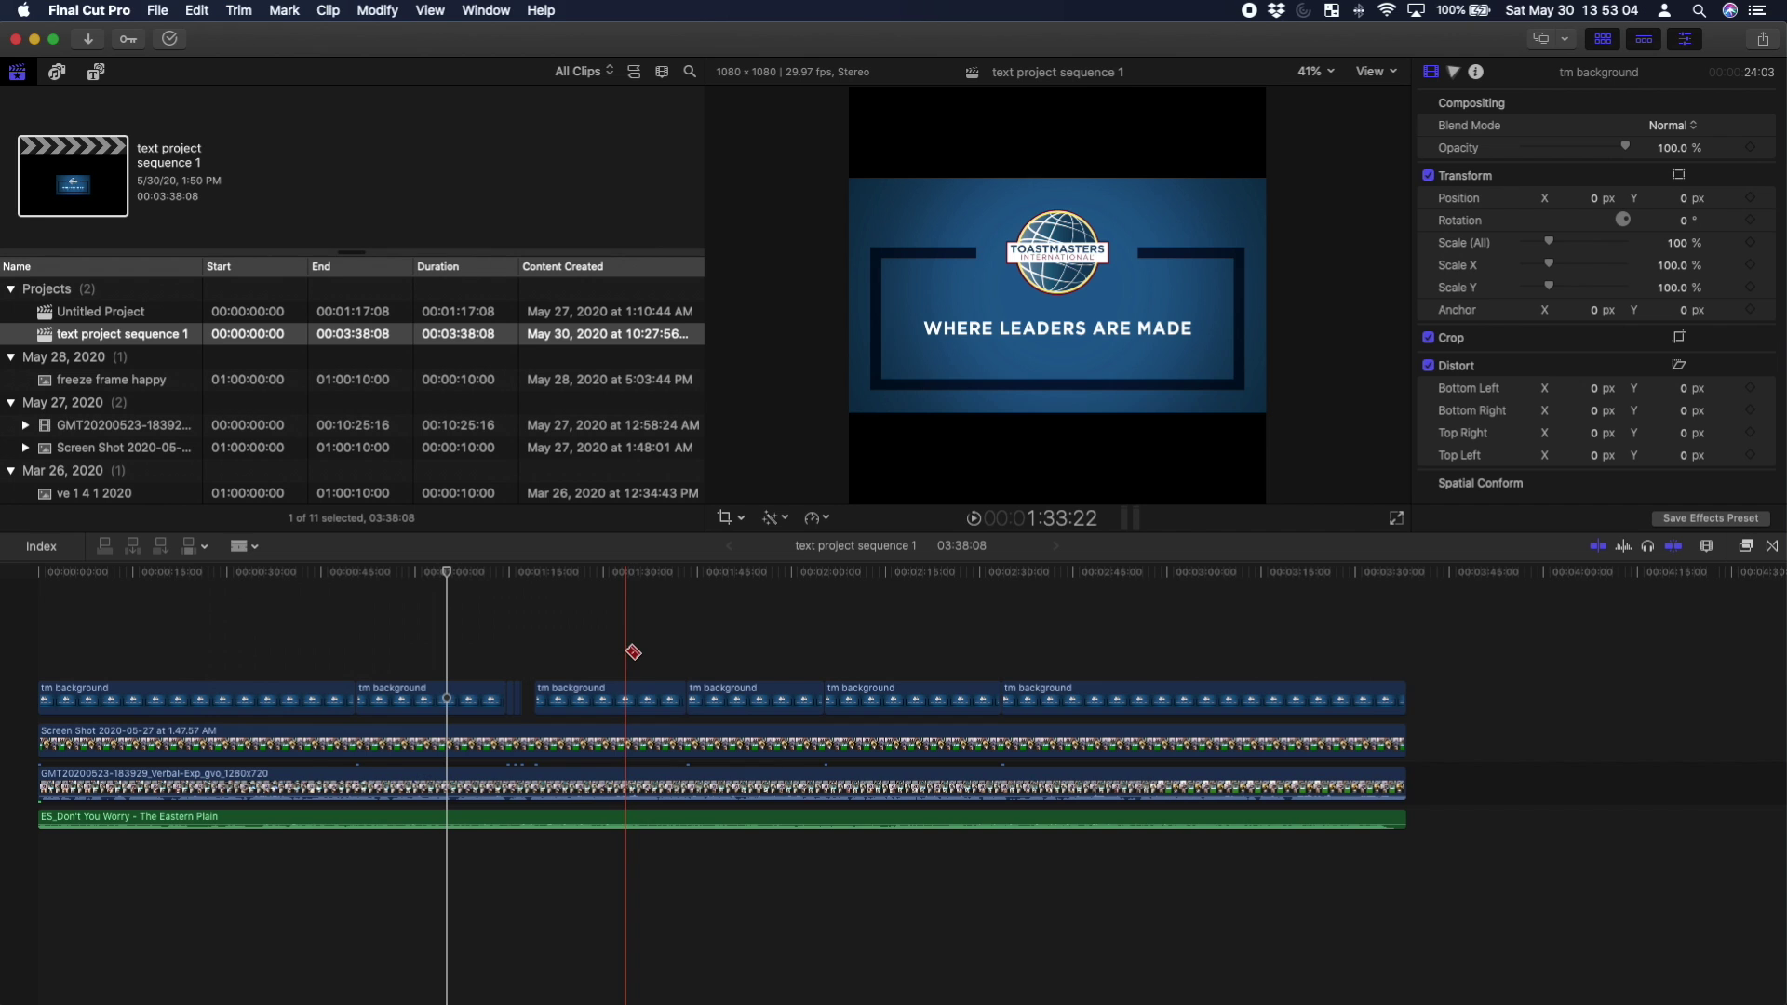
- Zoom in, pan to later clips, and blade the tm background clip at four more points
key(super+equal)
key(h)
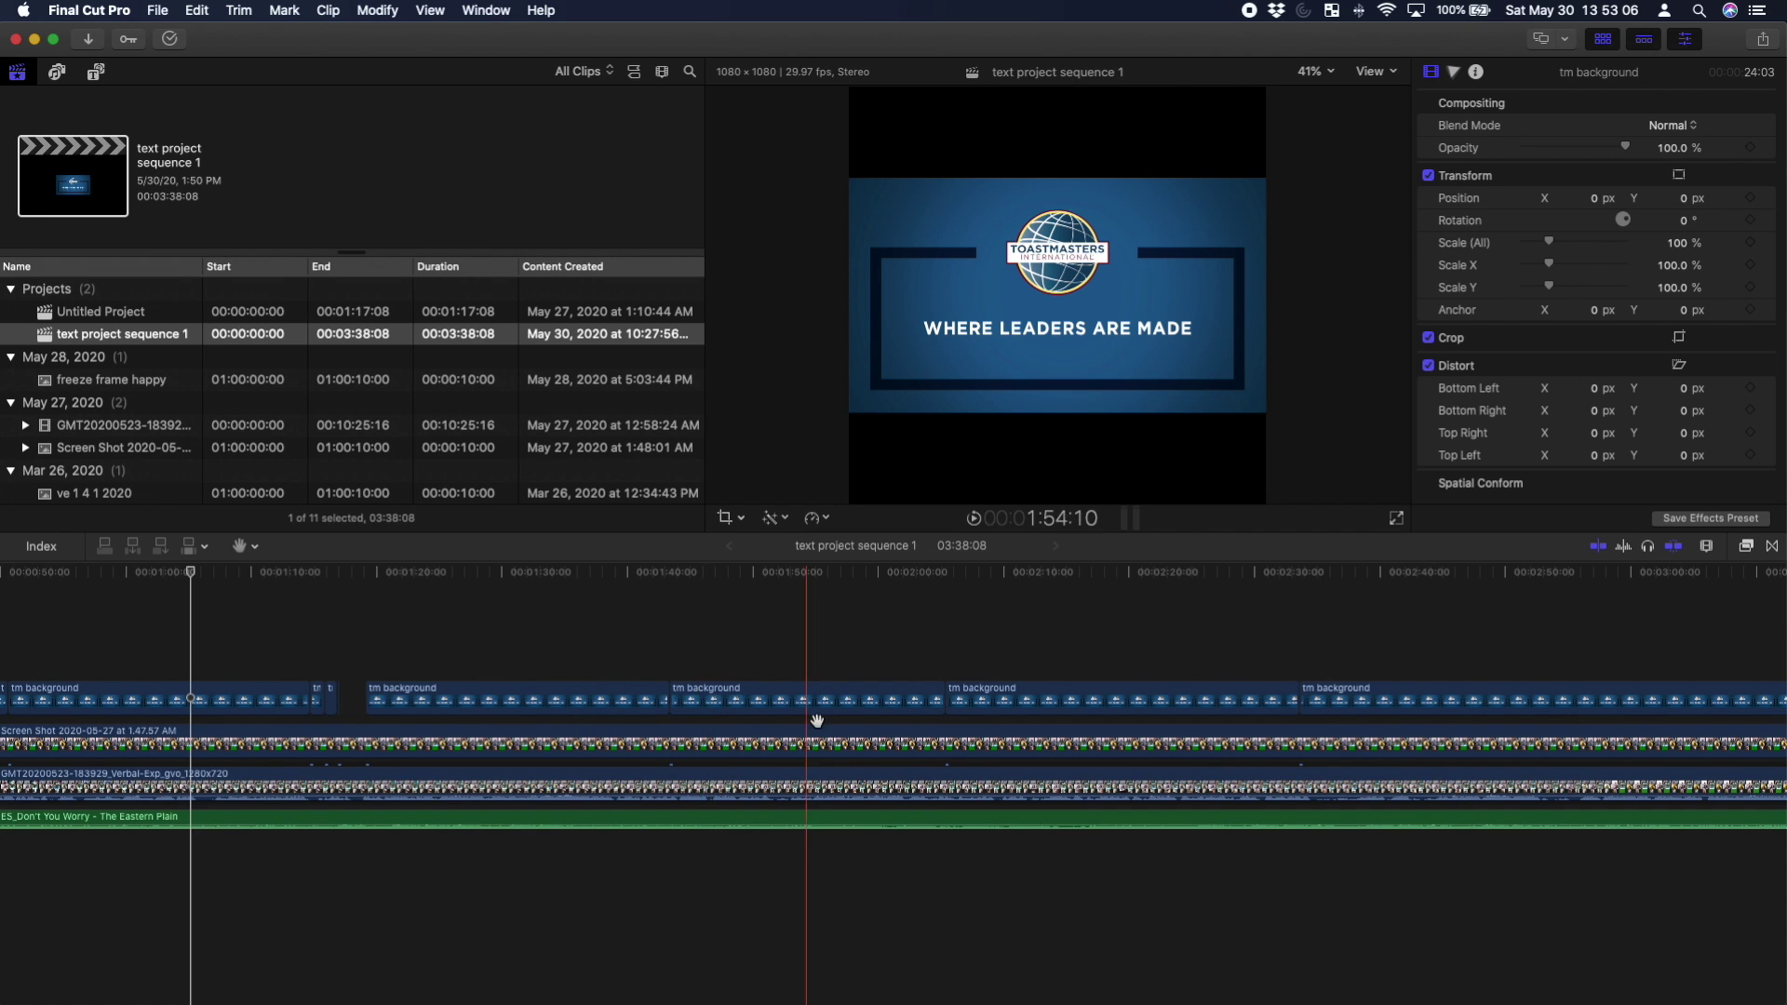
mouse_move(816, 720)
mouse_down()
mouse_move(1264, 698)
mouse_move(471, 710)
mouse_move(795, 730)
mouse_up()
key(b)
click(1396, 698)
click(1591, 692)
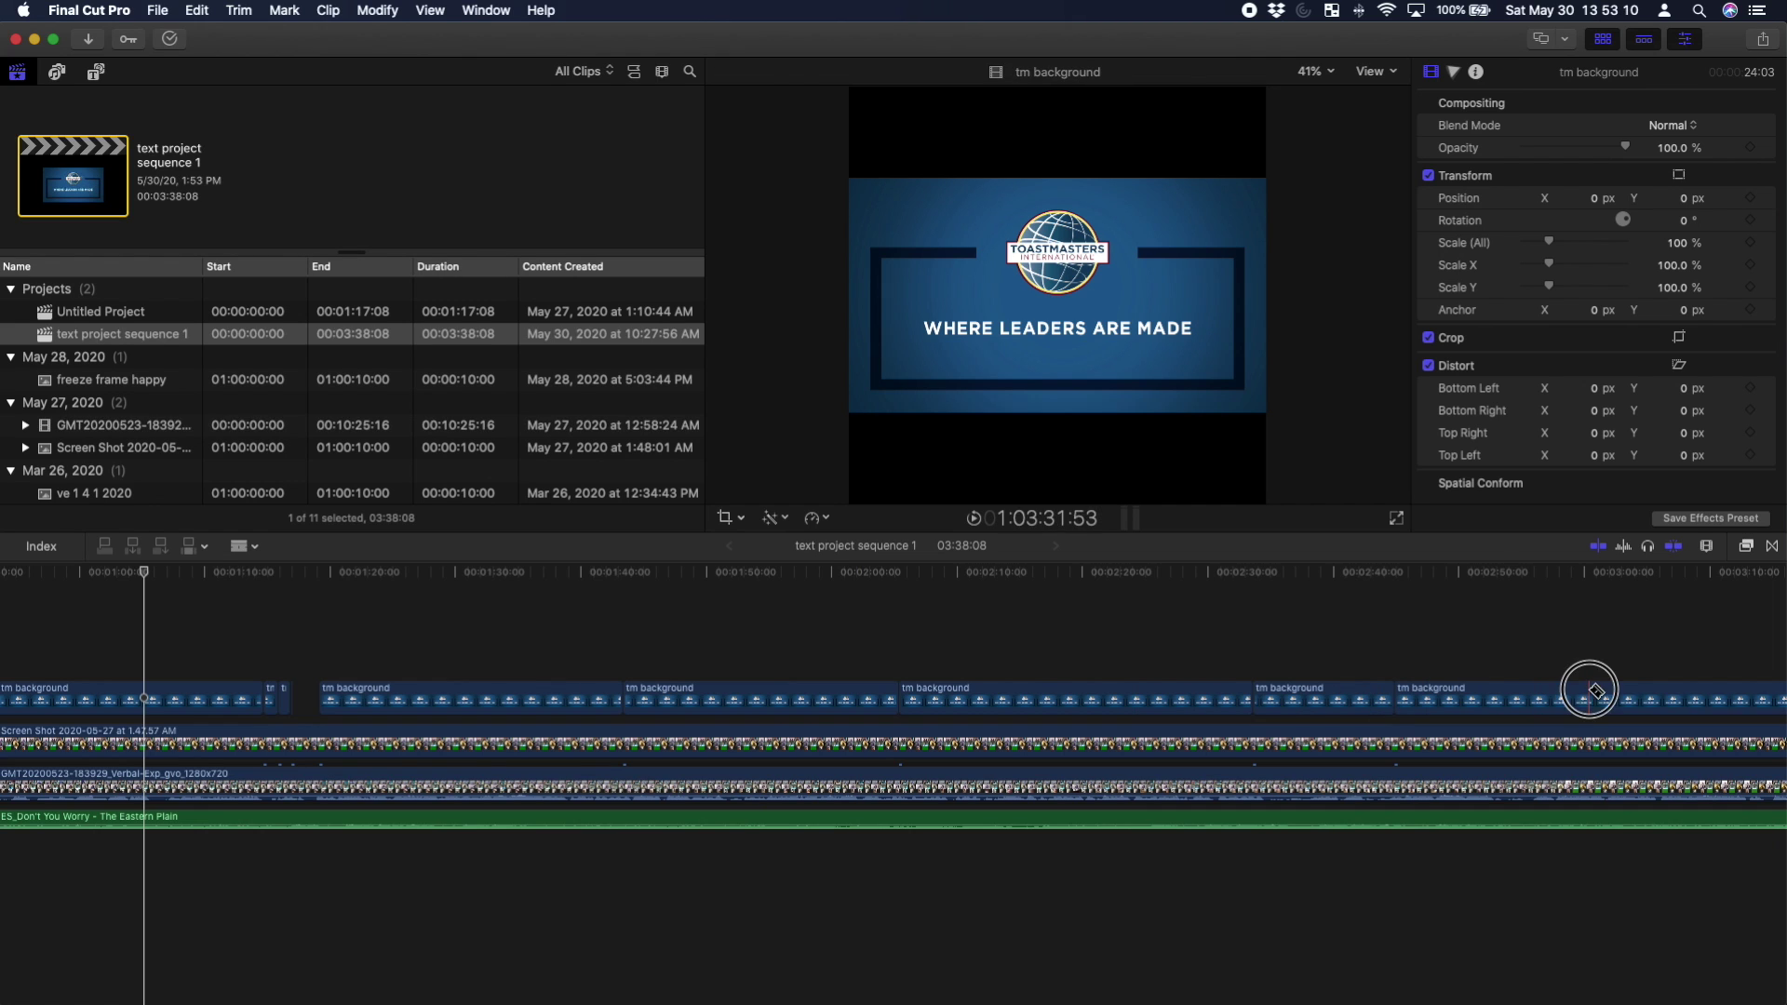
click(1688, 693)
click(747, 693)
key(a)
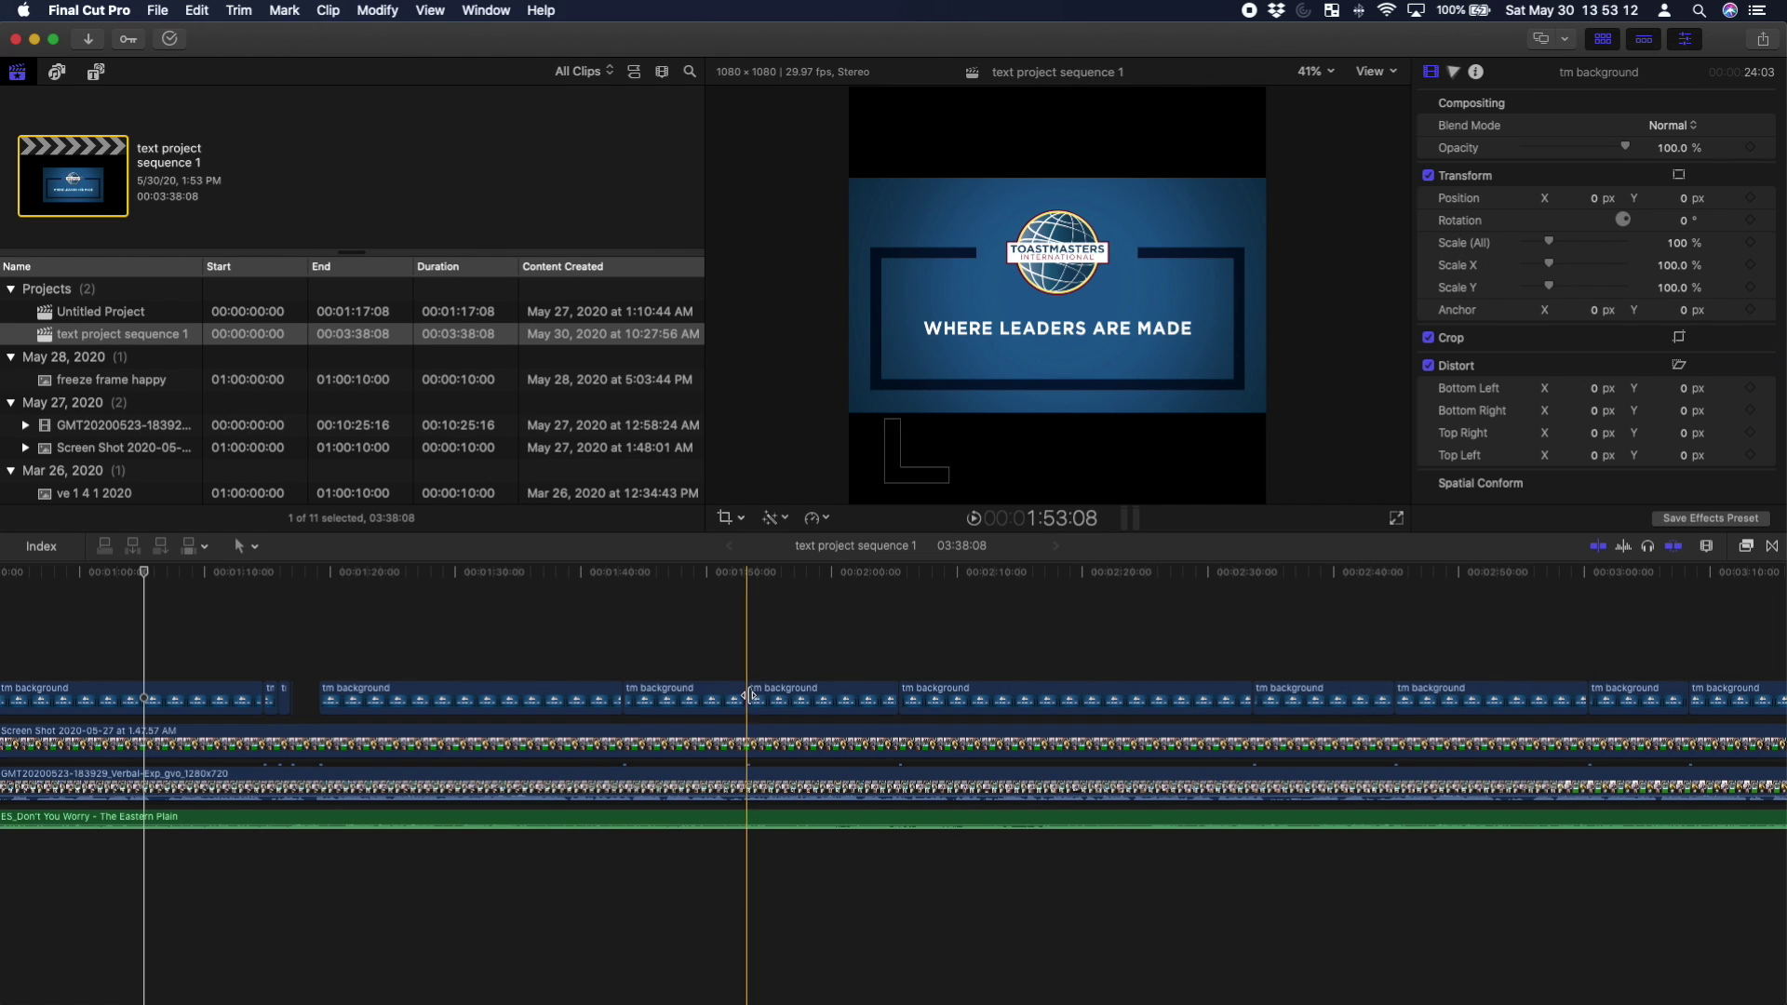
- Fit the whole project in the timeline and return the playhead near the start
click(571, 571)
key(shift+z)
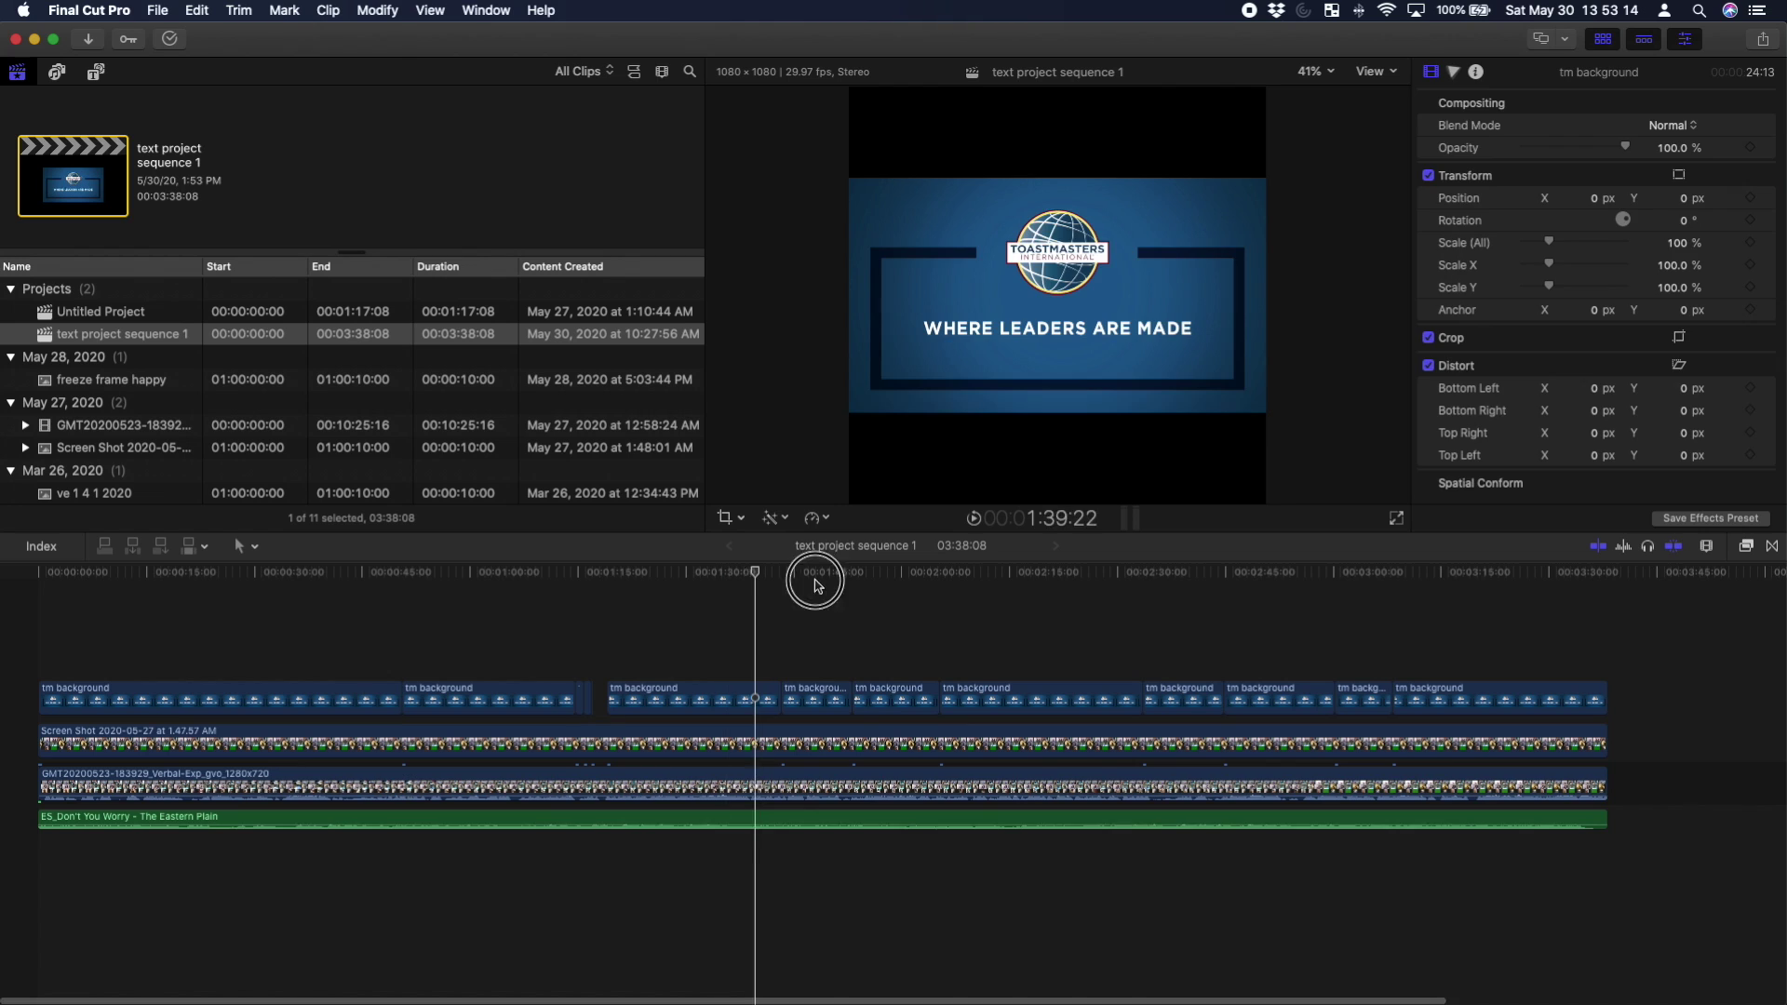
click(1065, 639)
click(108, 606)
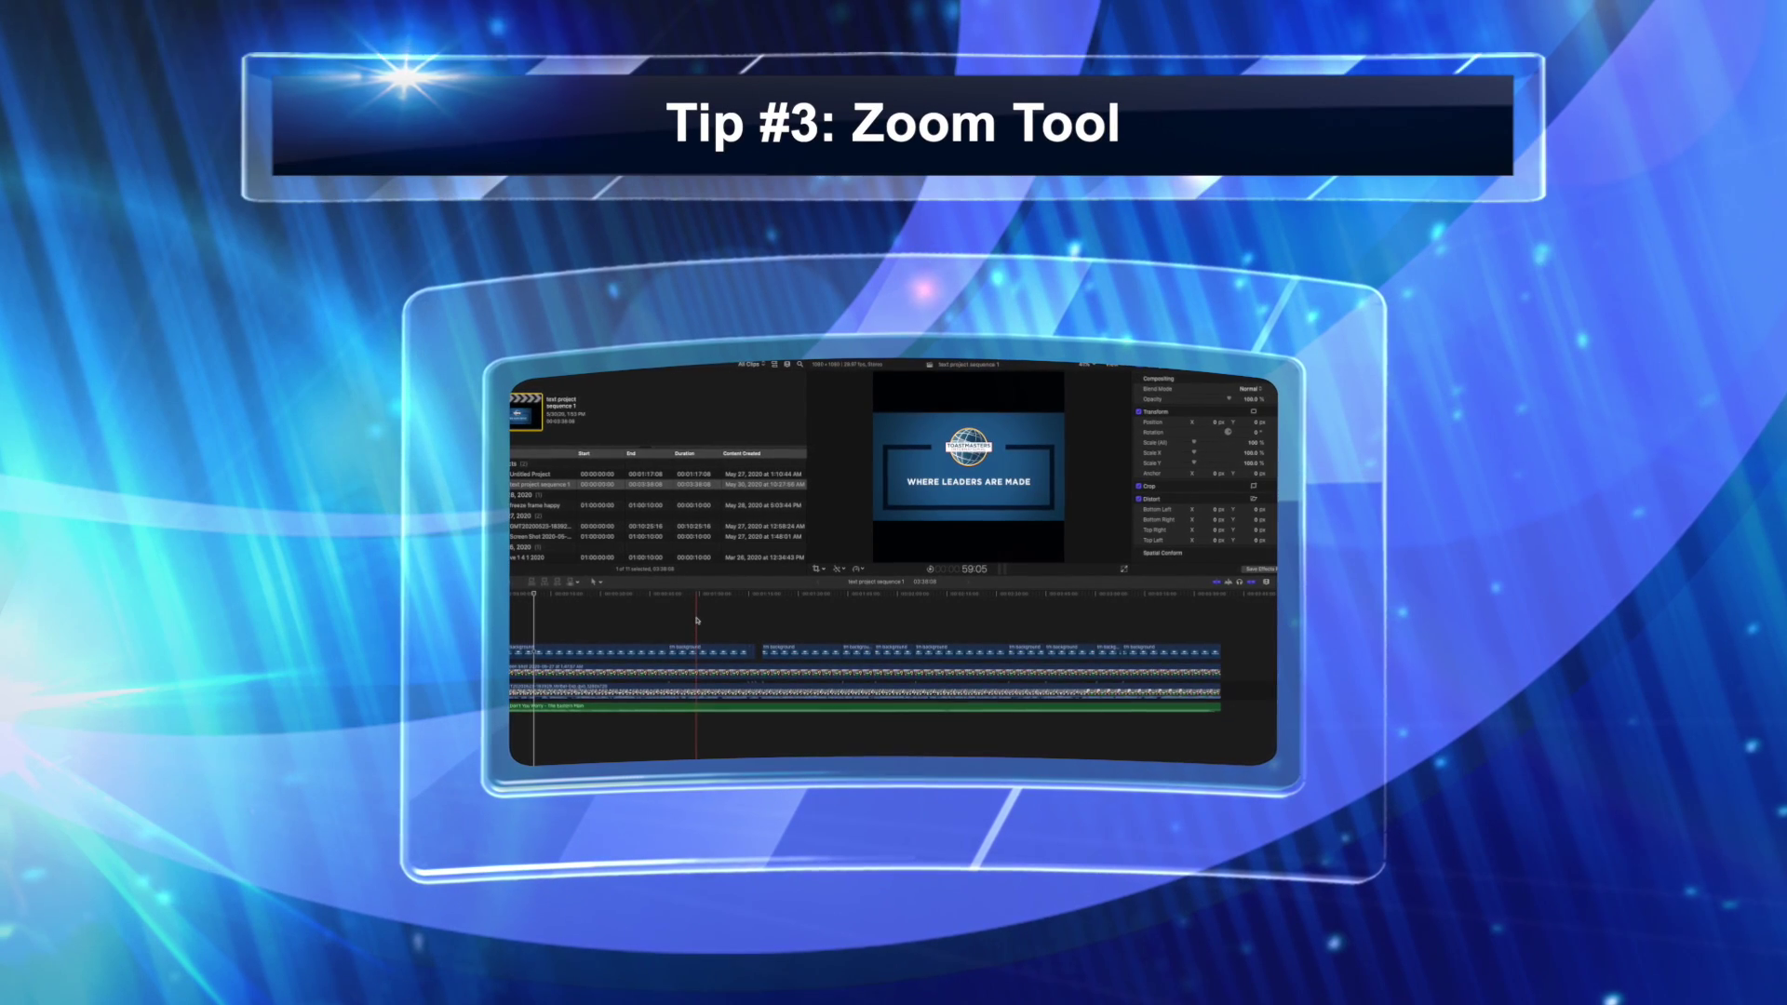
- Select the Zoom tool and place the playhead at 1:05:08
key(z)
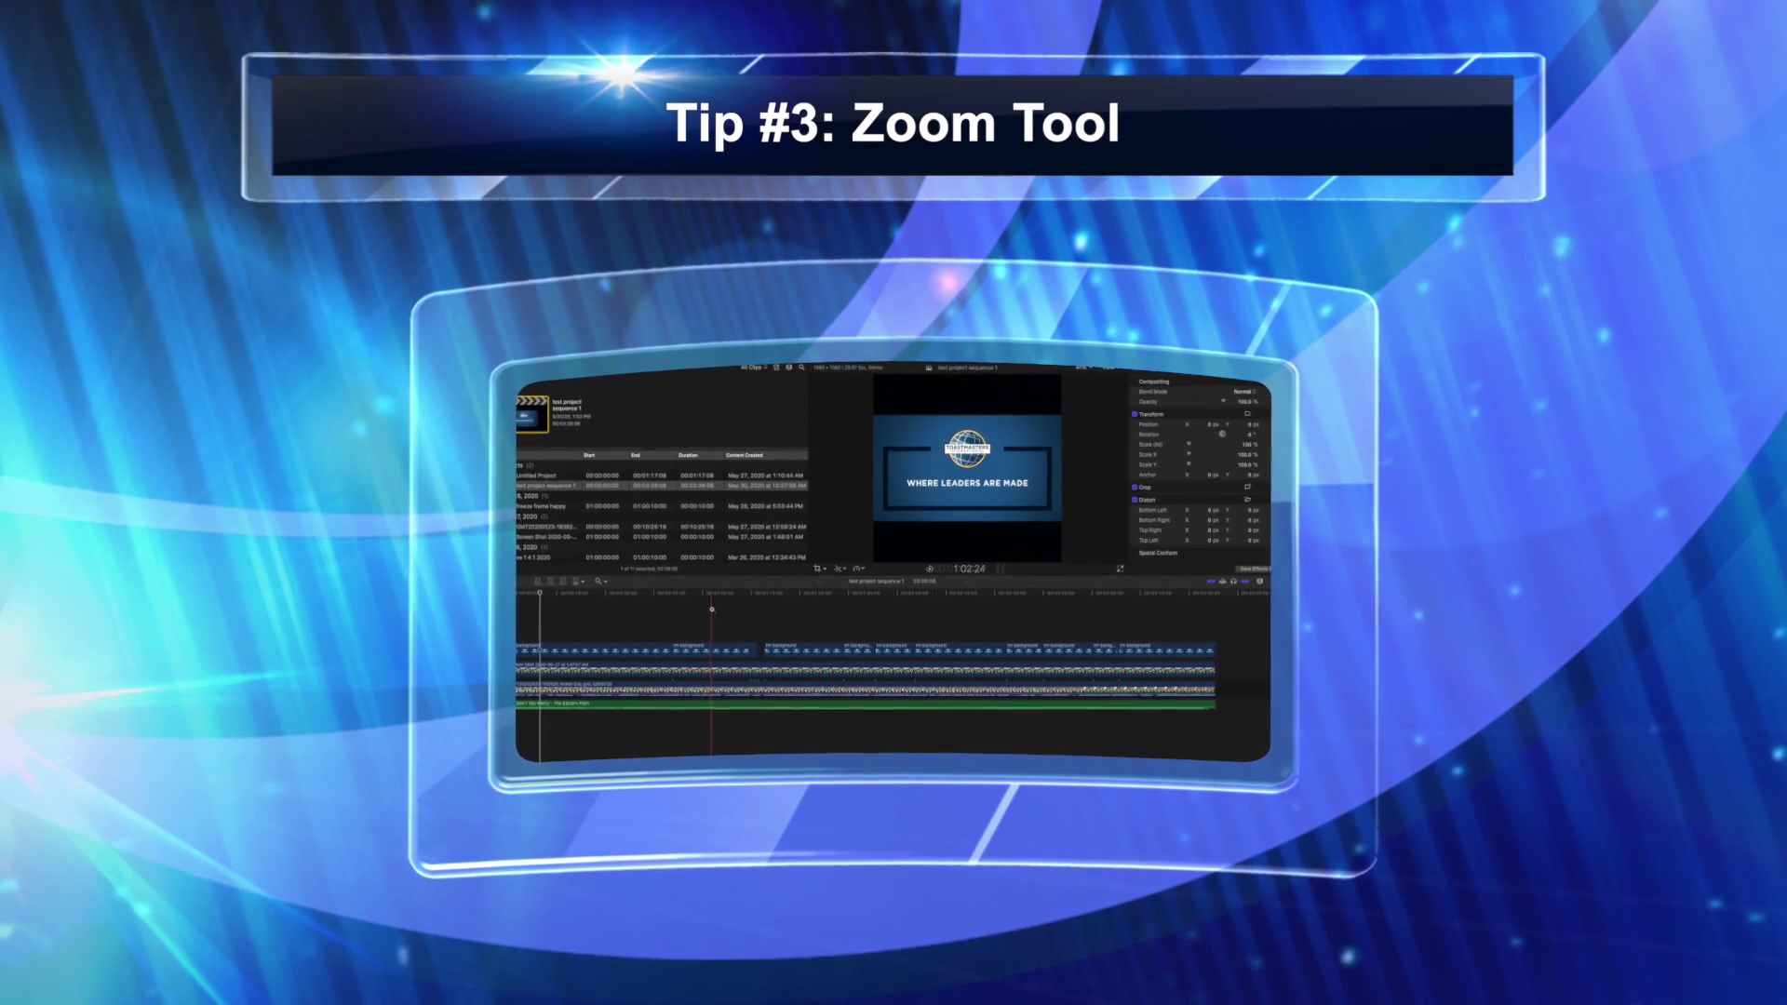
click(786, 593)
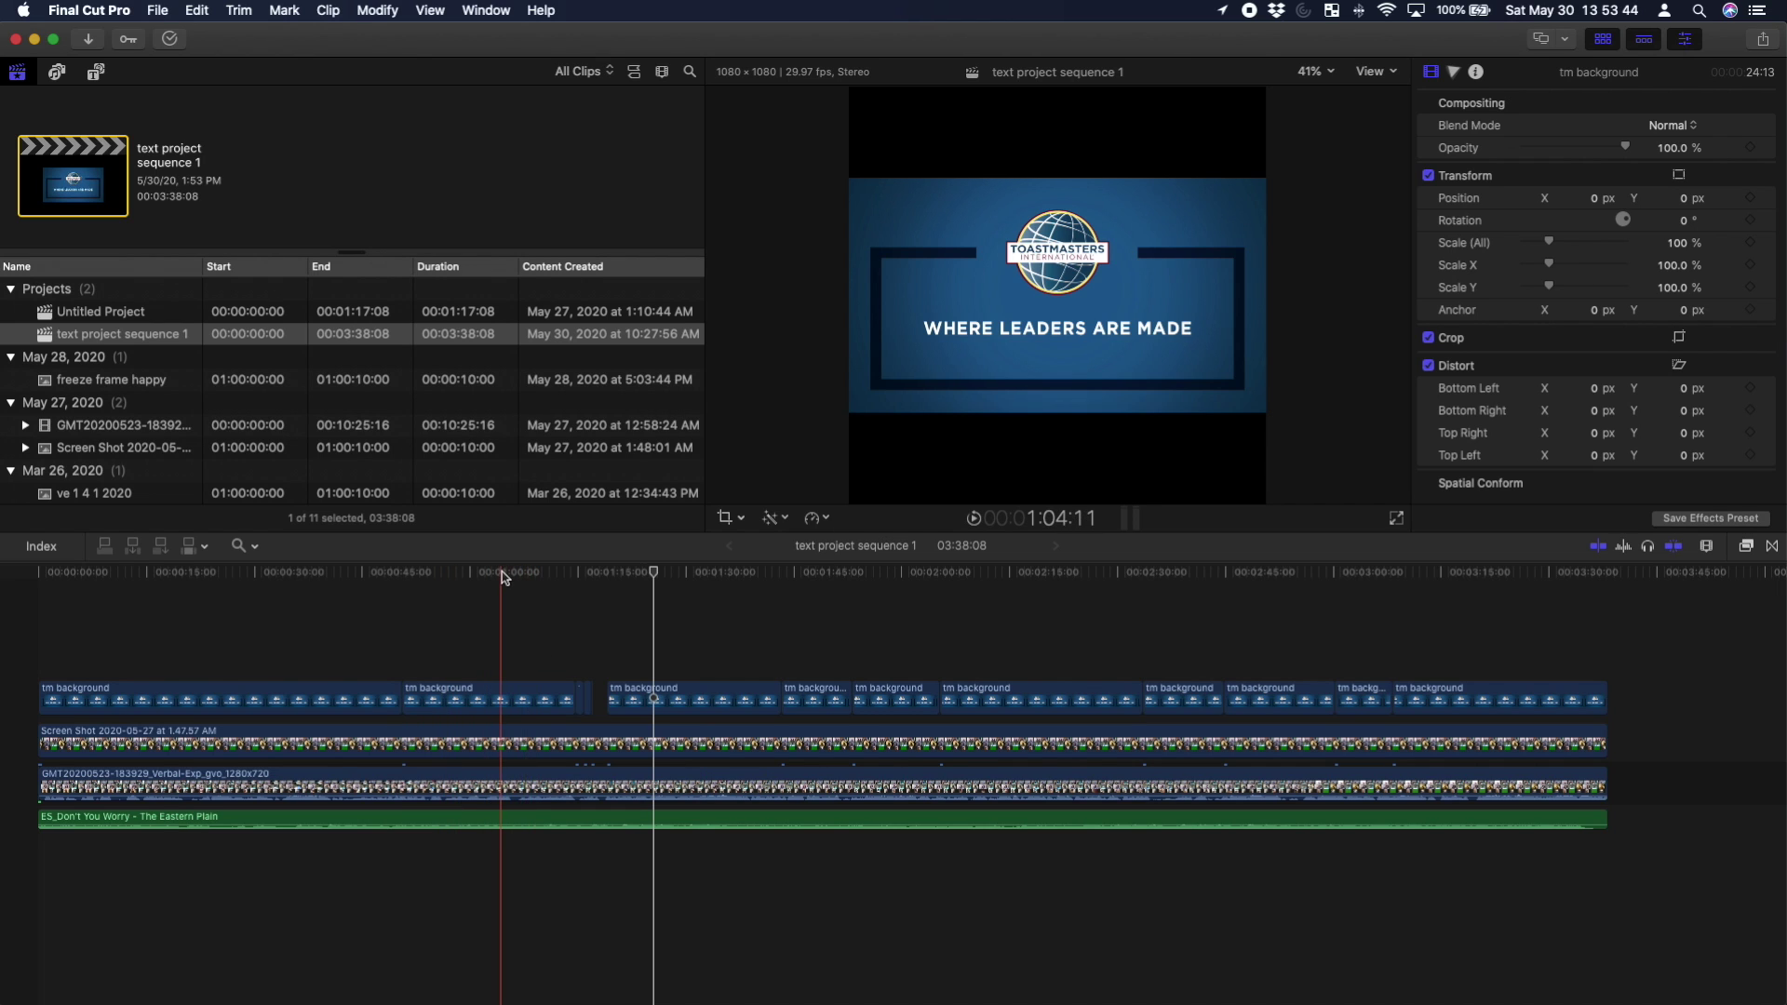
- Zoom the timeline in around 1:05 until individual frames are visible
drag(656, 571, 479, 582)
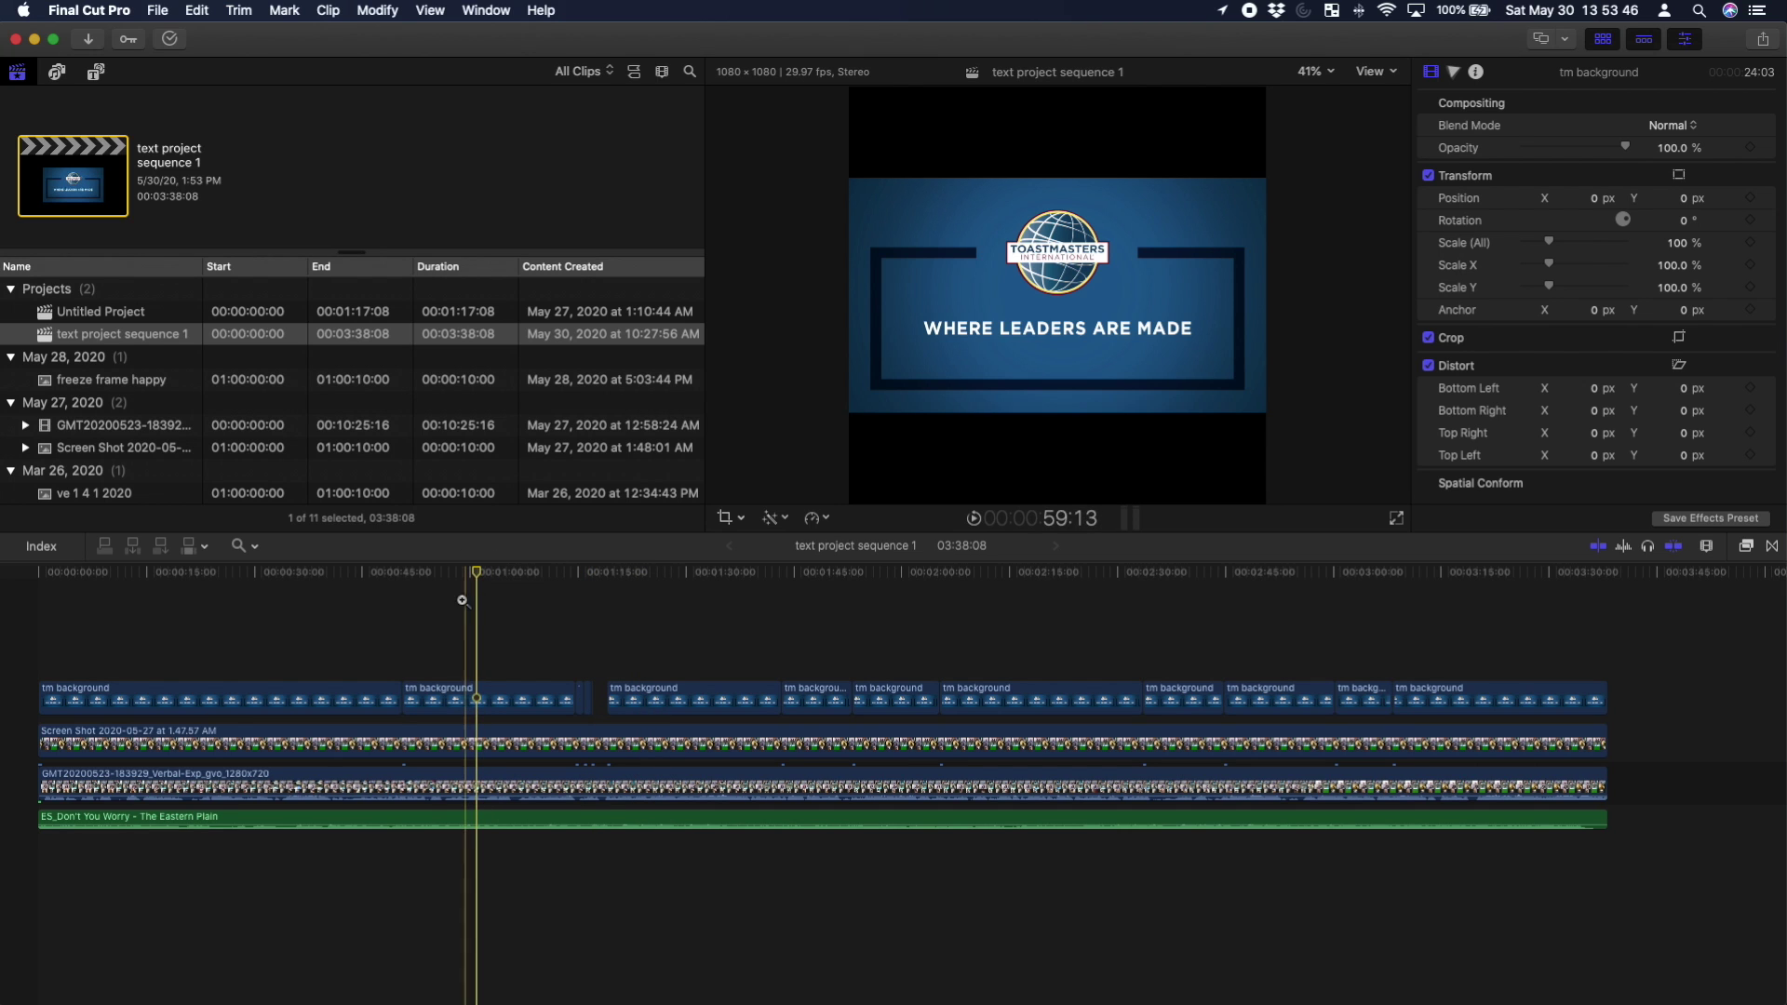
click(527, 744)
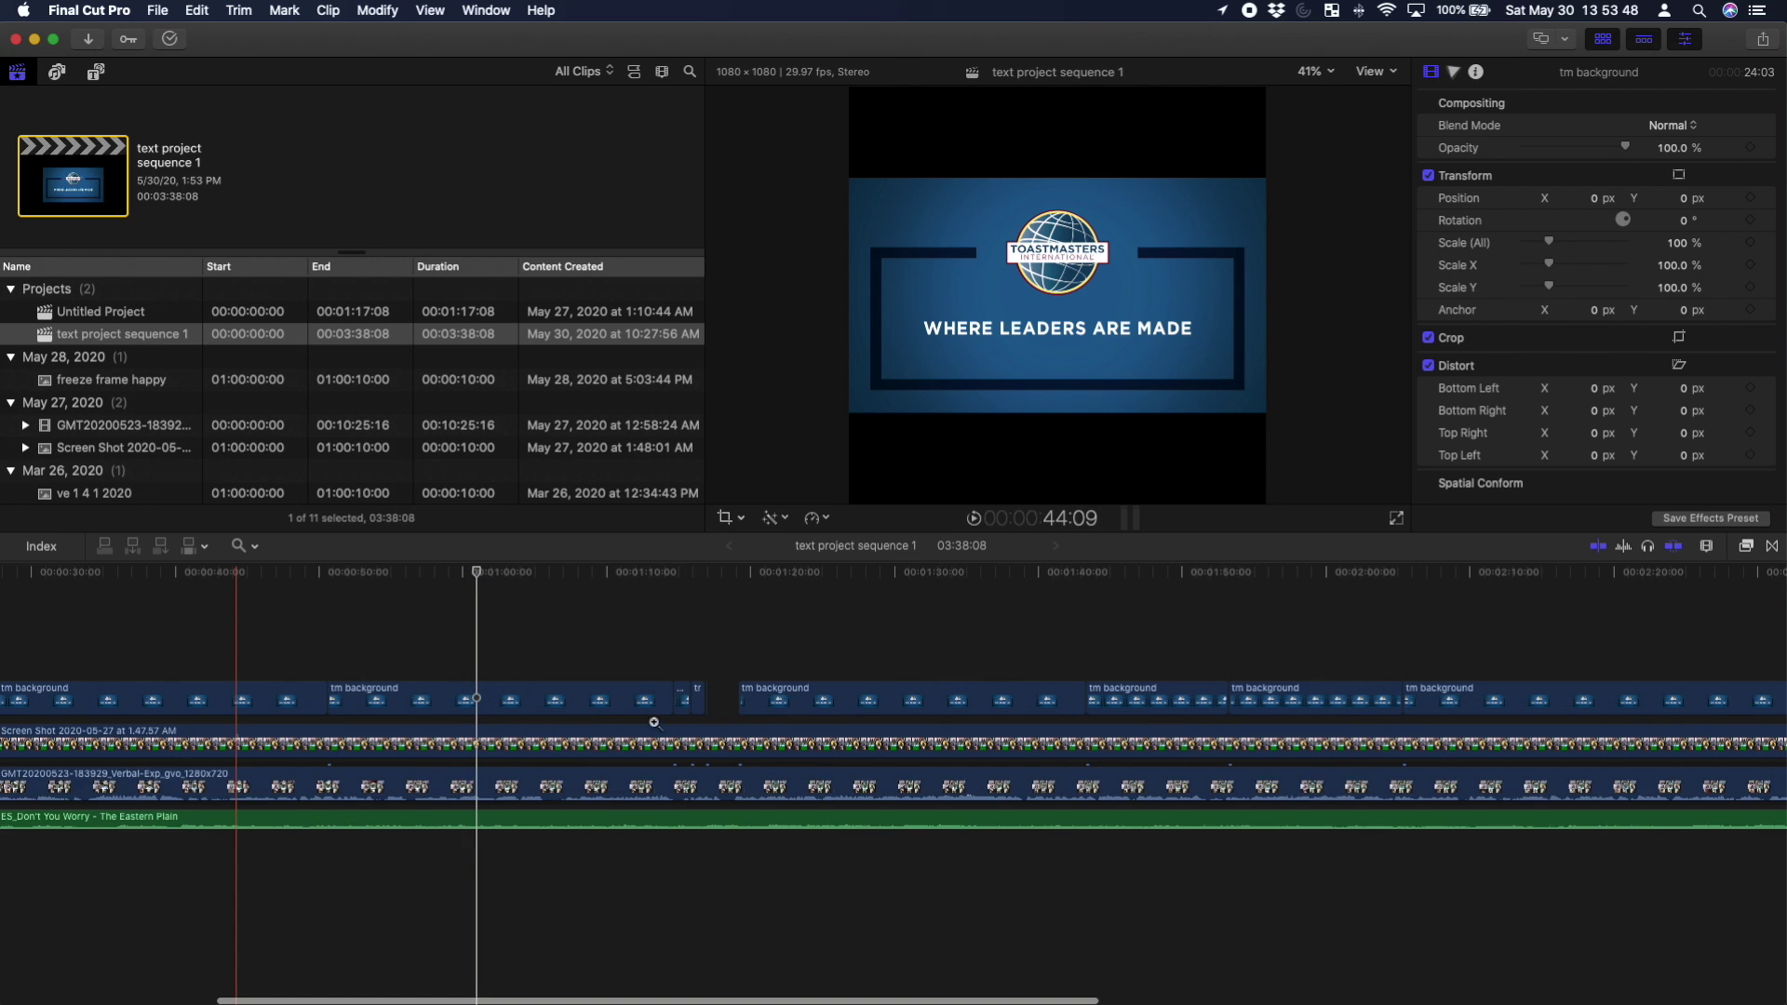
click(684, 698)
click(1083, 699)
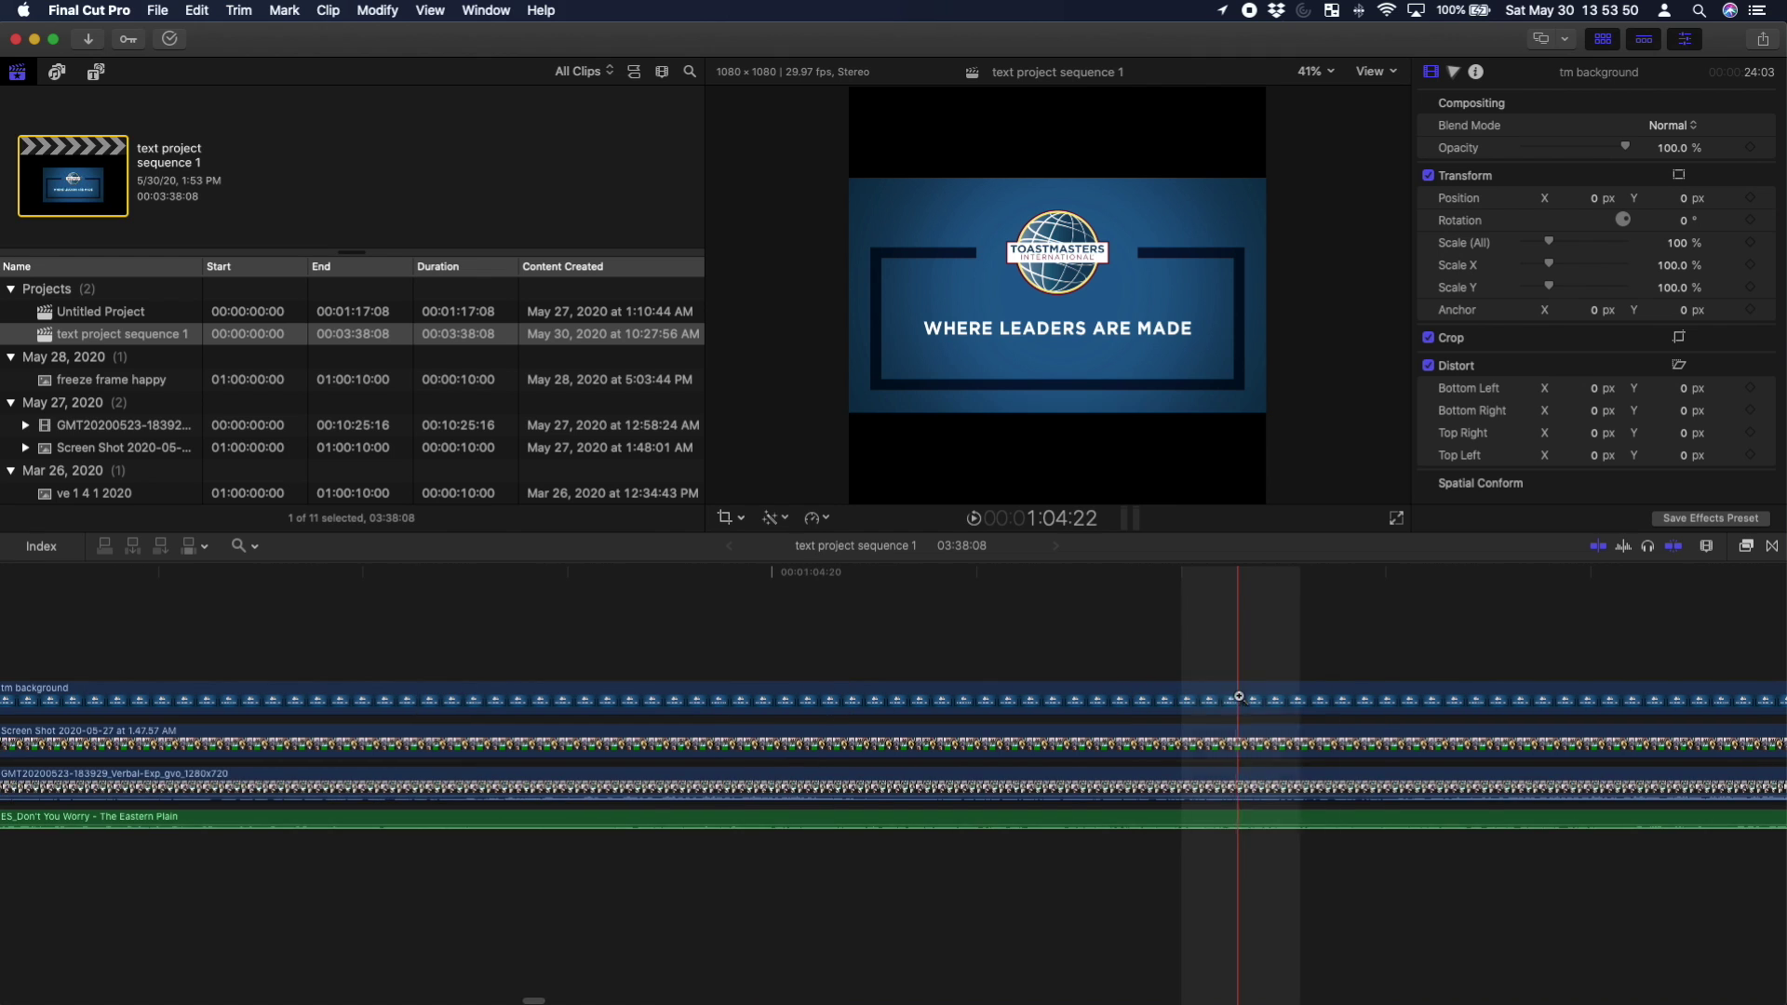
scroll(1219, 697, right, 10)
scroll(1219, 697, right, 5)
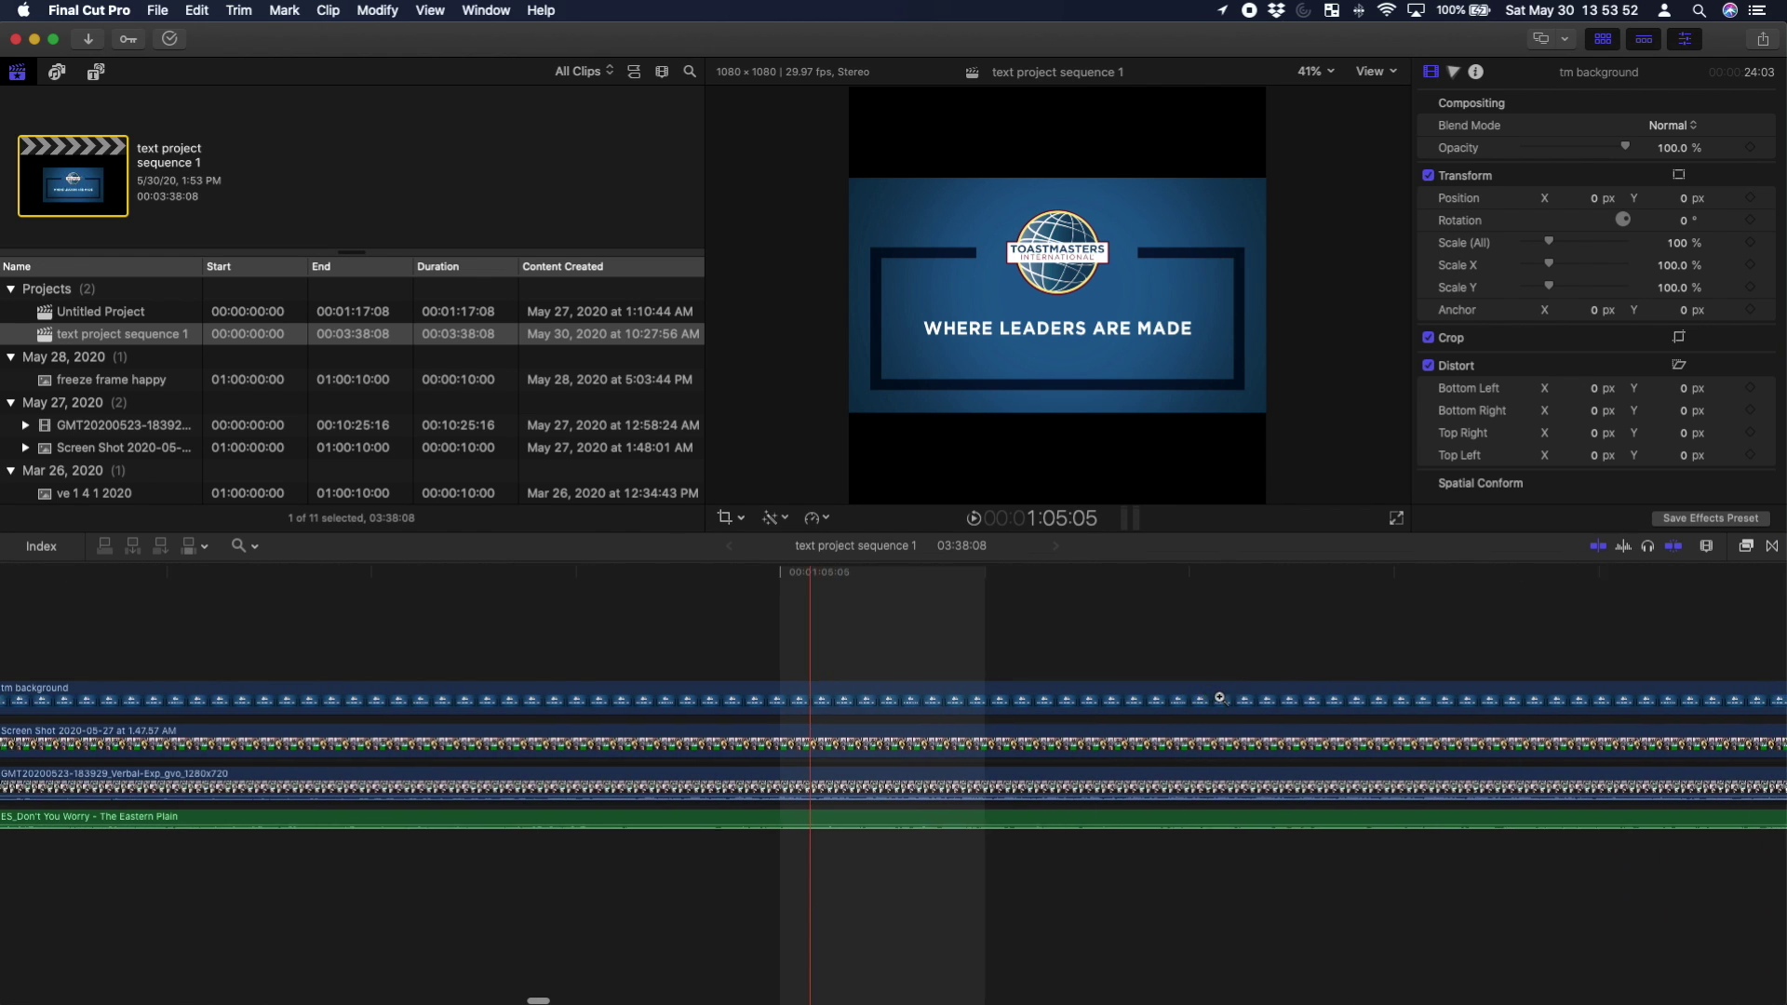
click(1217, 698)
drag(866, 574, 562, 577)
- Blade the tm background clip at four consecutive frame boundaries near 1:05:08
key(b)
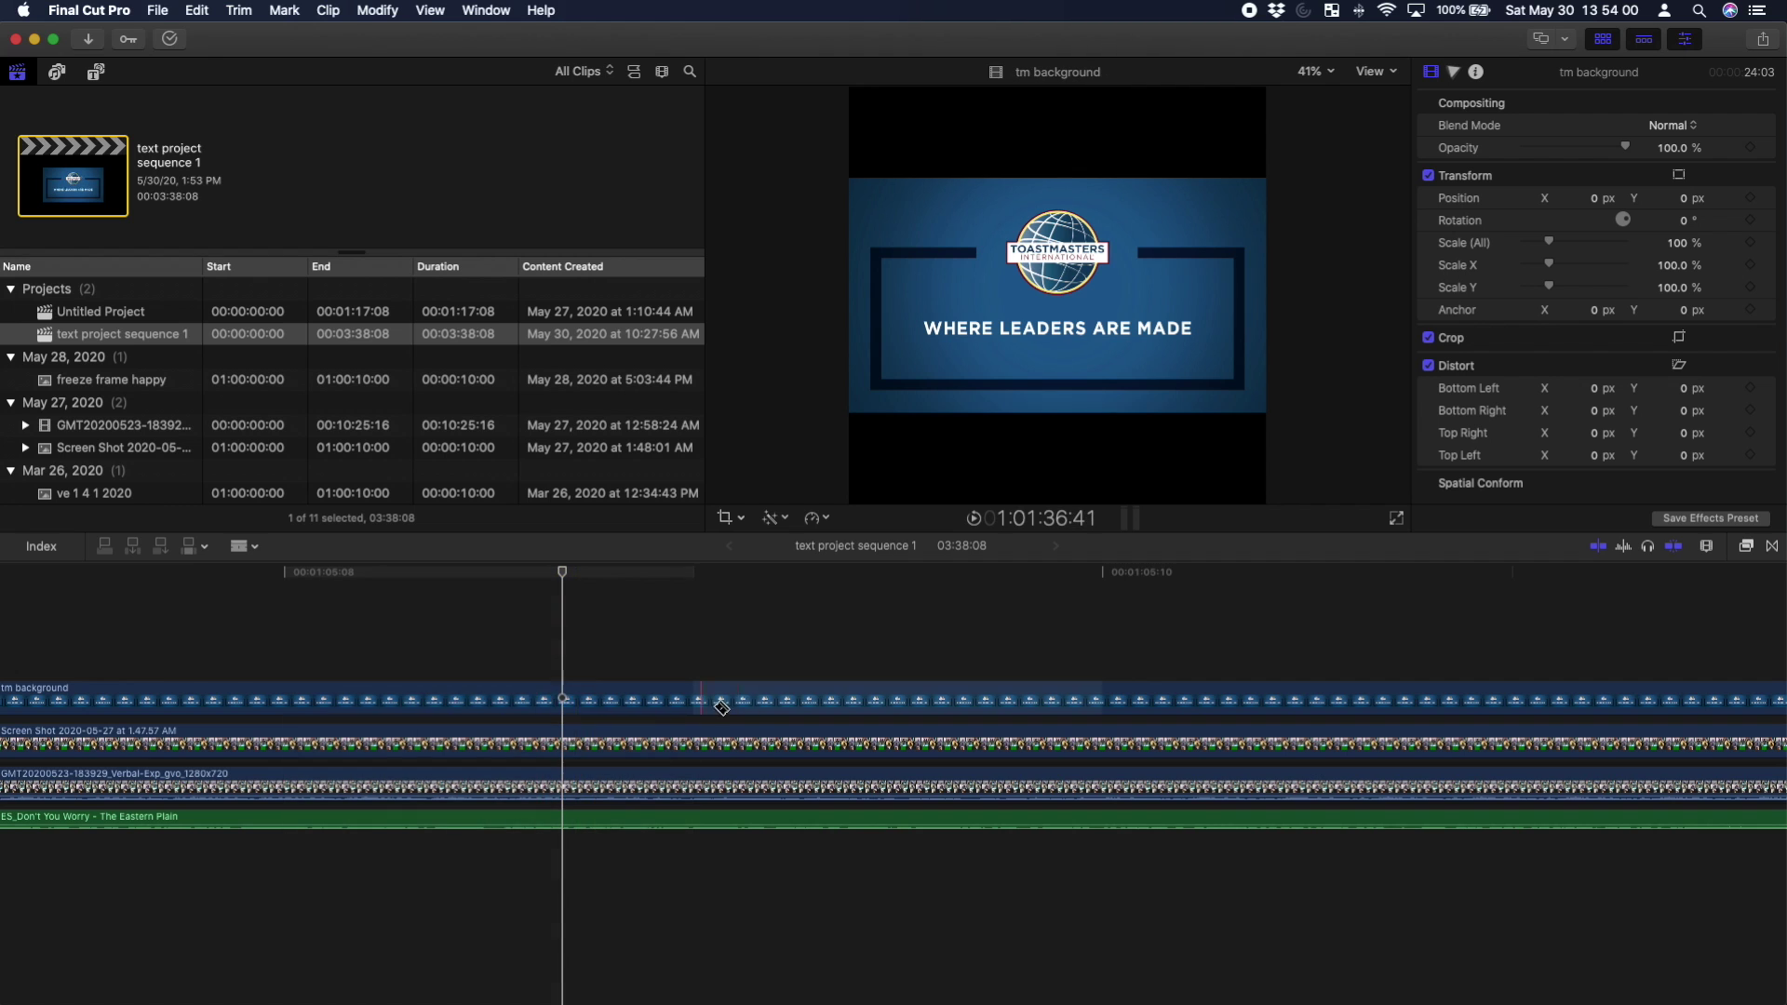
click(651, 699)
click(761, 700)
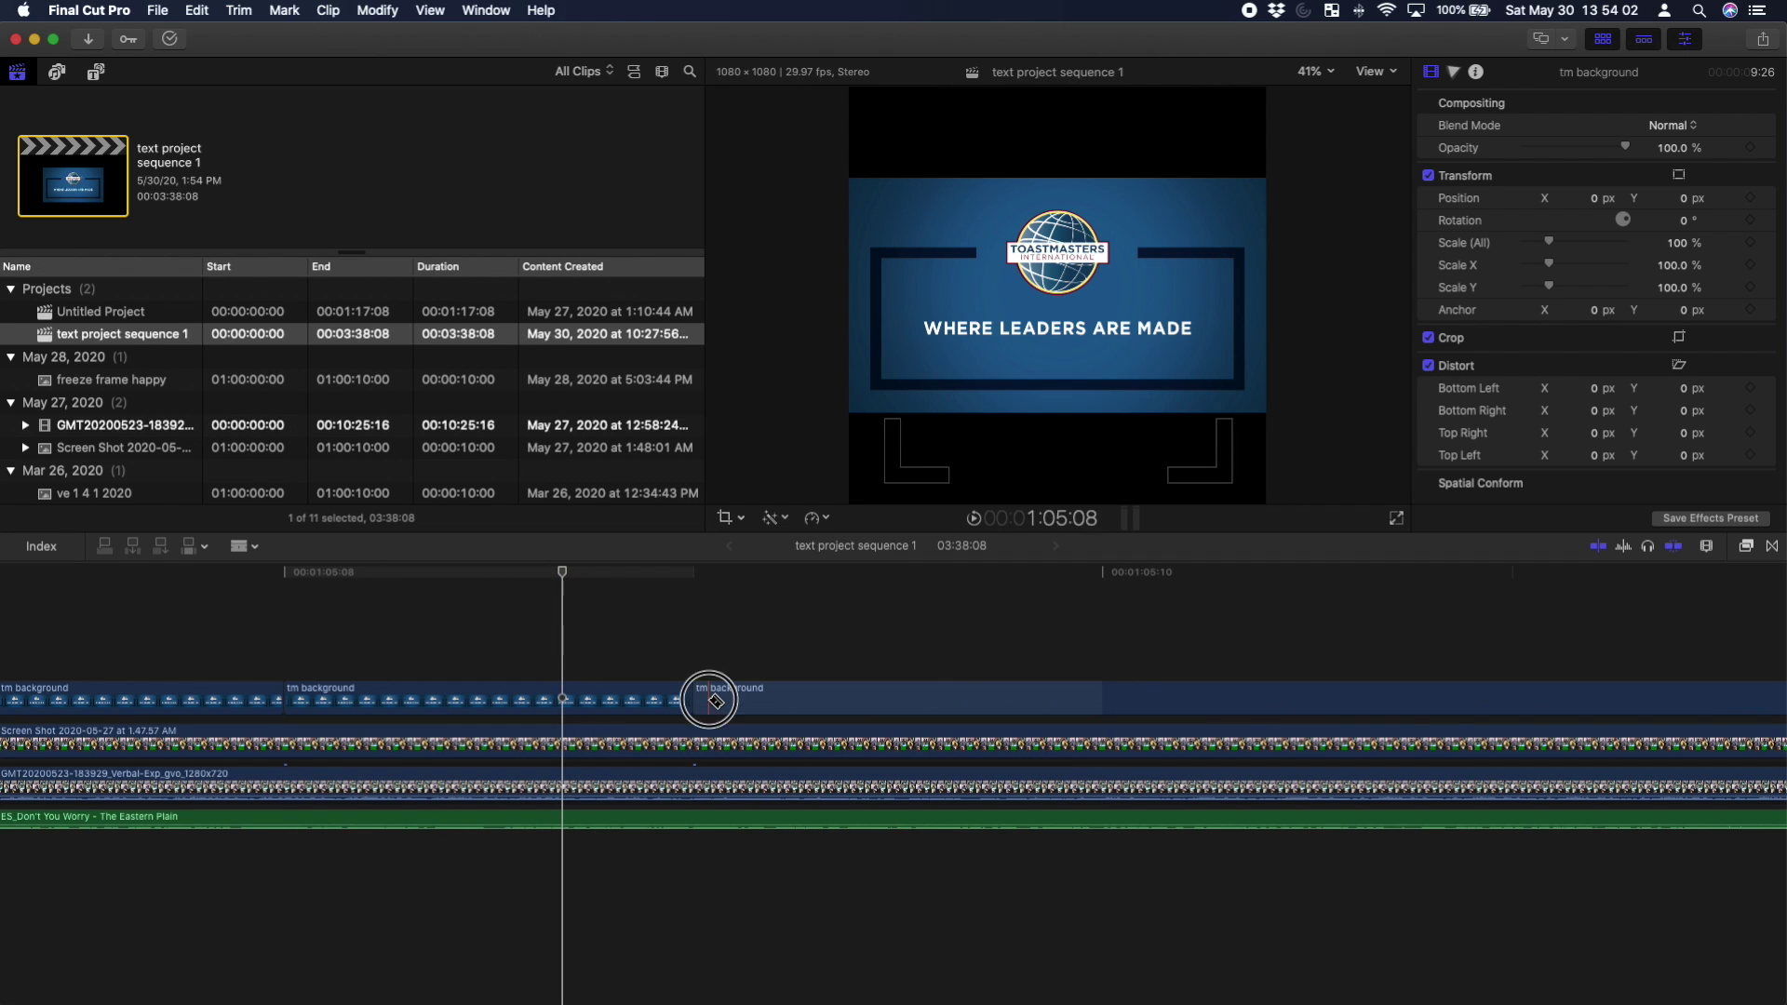
click(1210, 707)
click(1517, 709)
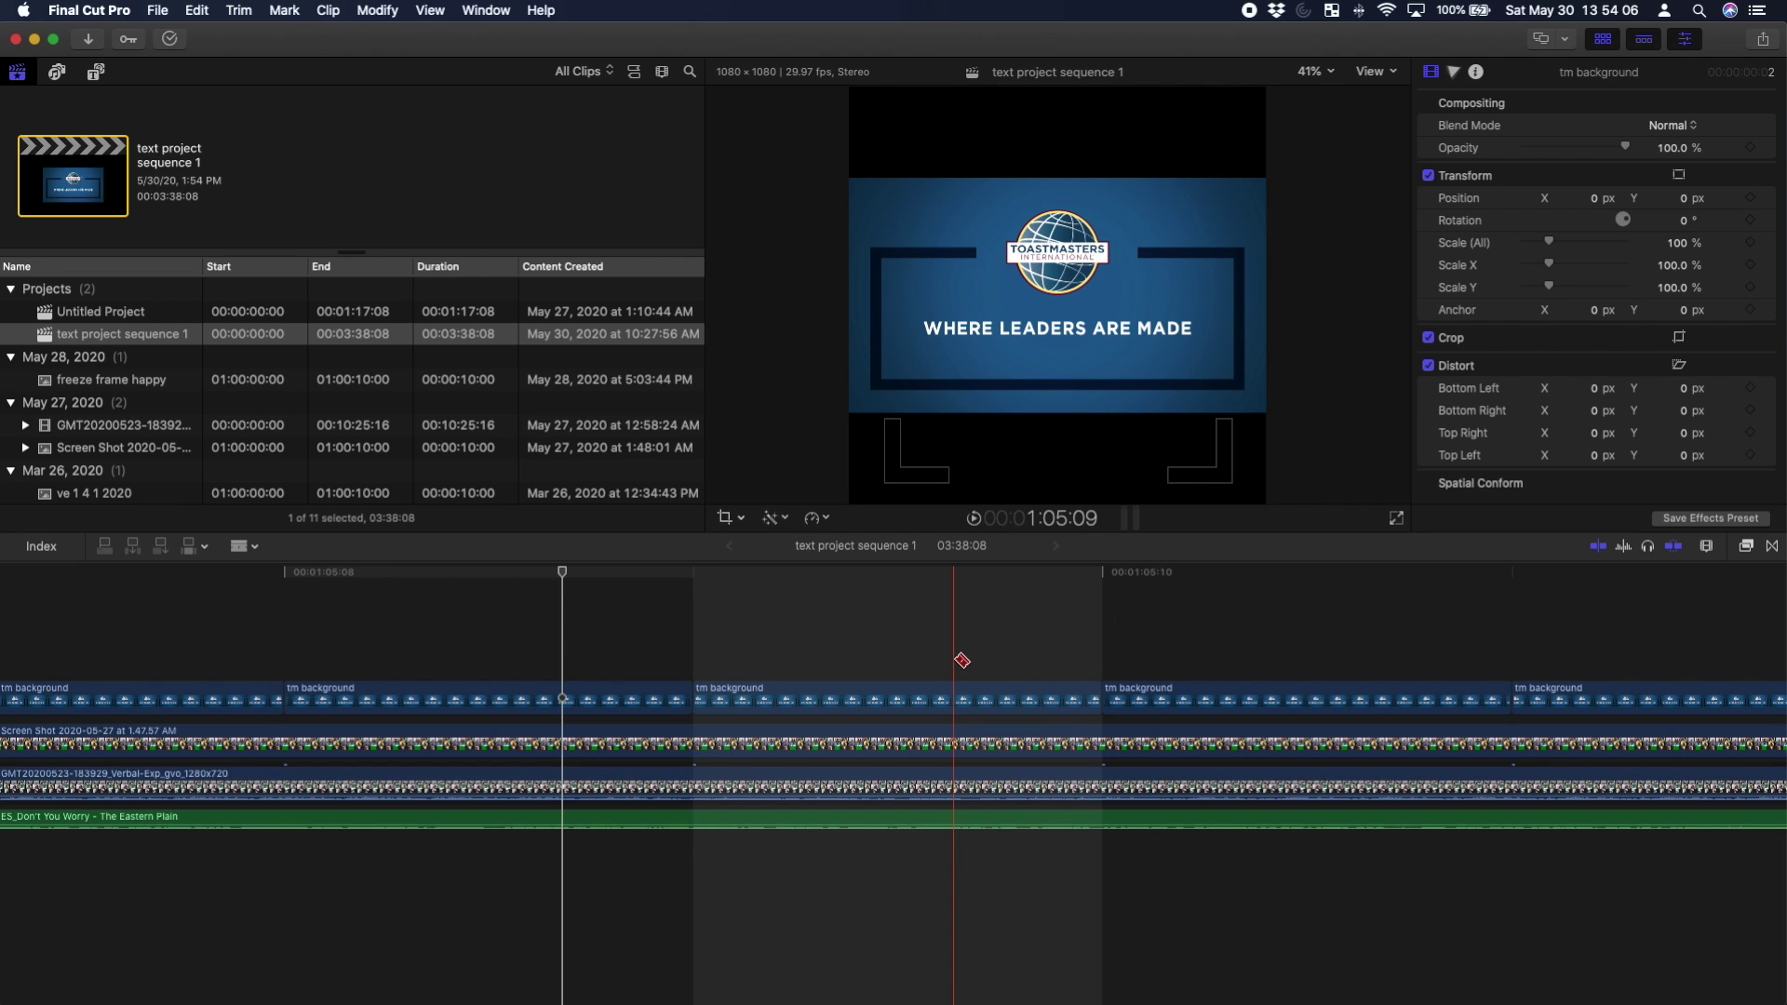
key(a)
- Pan back to about 1:05:04, blade three more frames, then fit the project
key(h)
drag(1012, 680, 1782, 684)
drag(649, 685, 1181, 714)
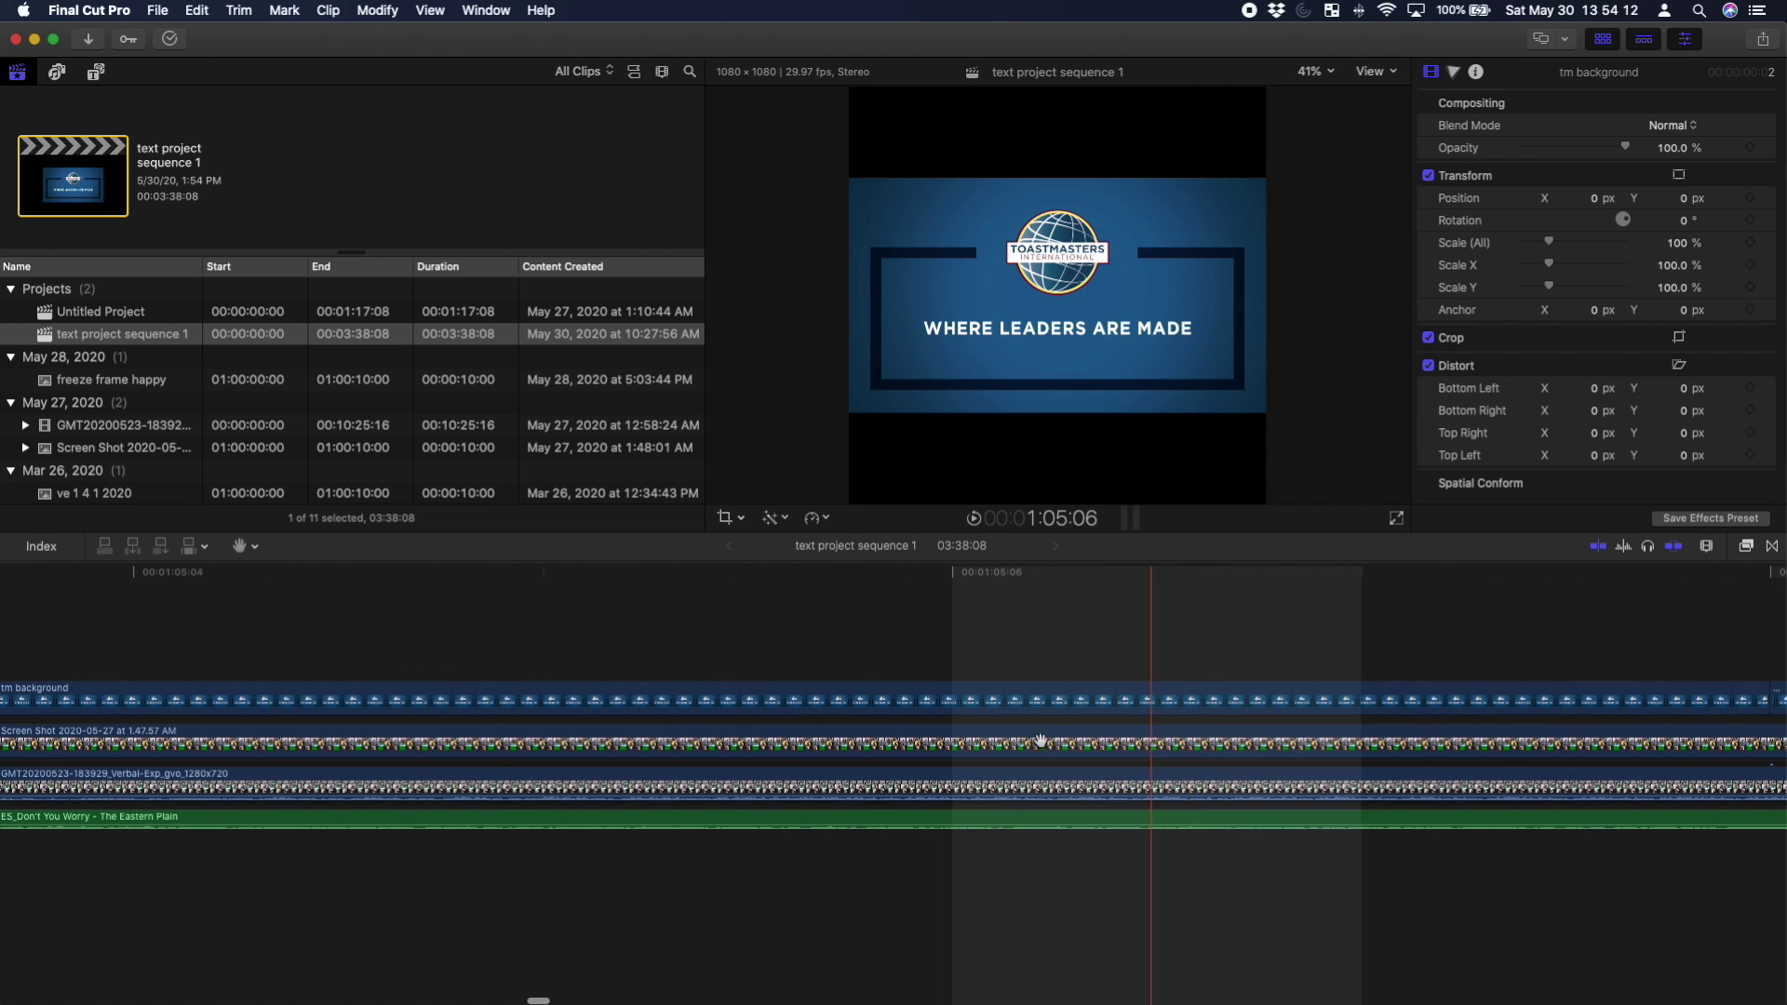
key(b)
click(377, 710)
click(725, 692)
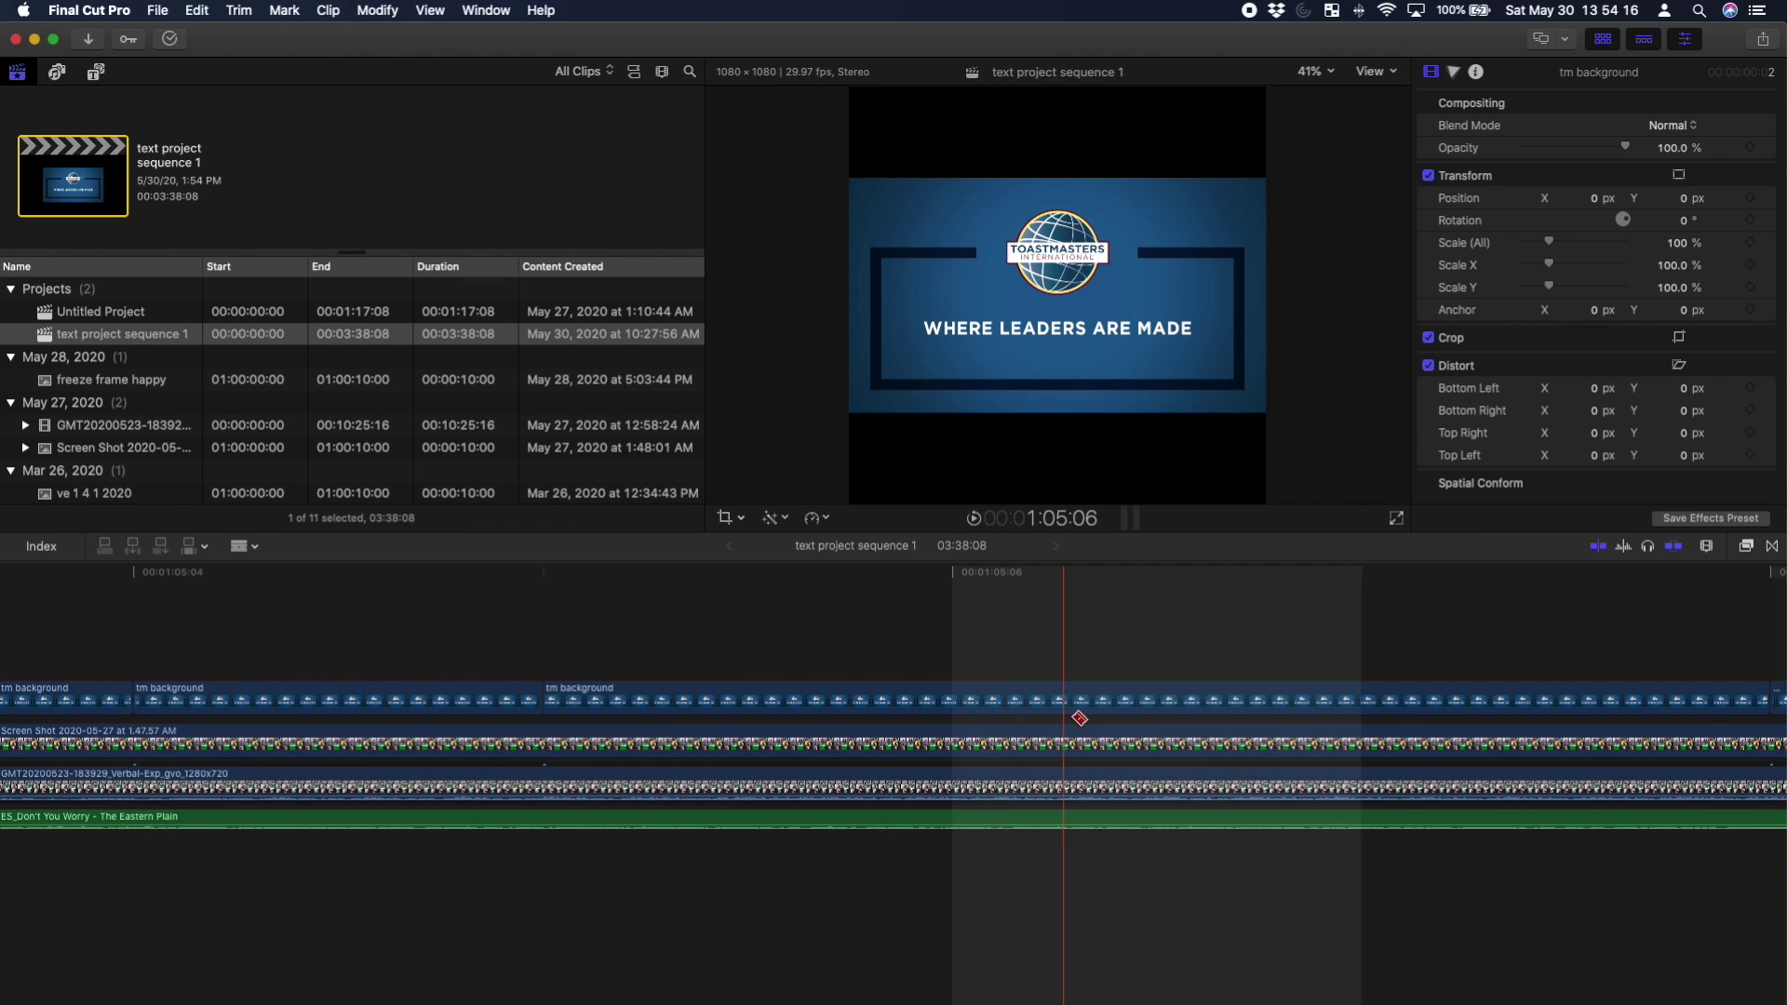
click(1084, 700)
key(shift+z)
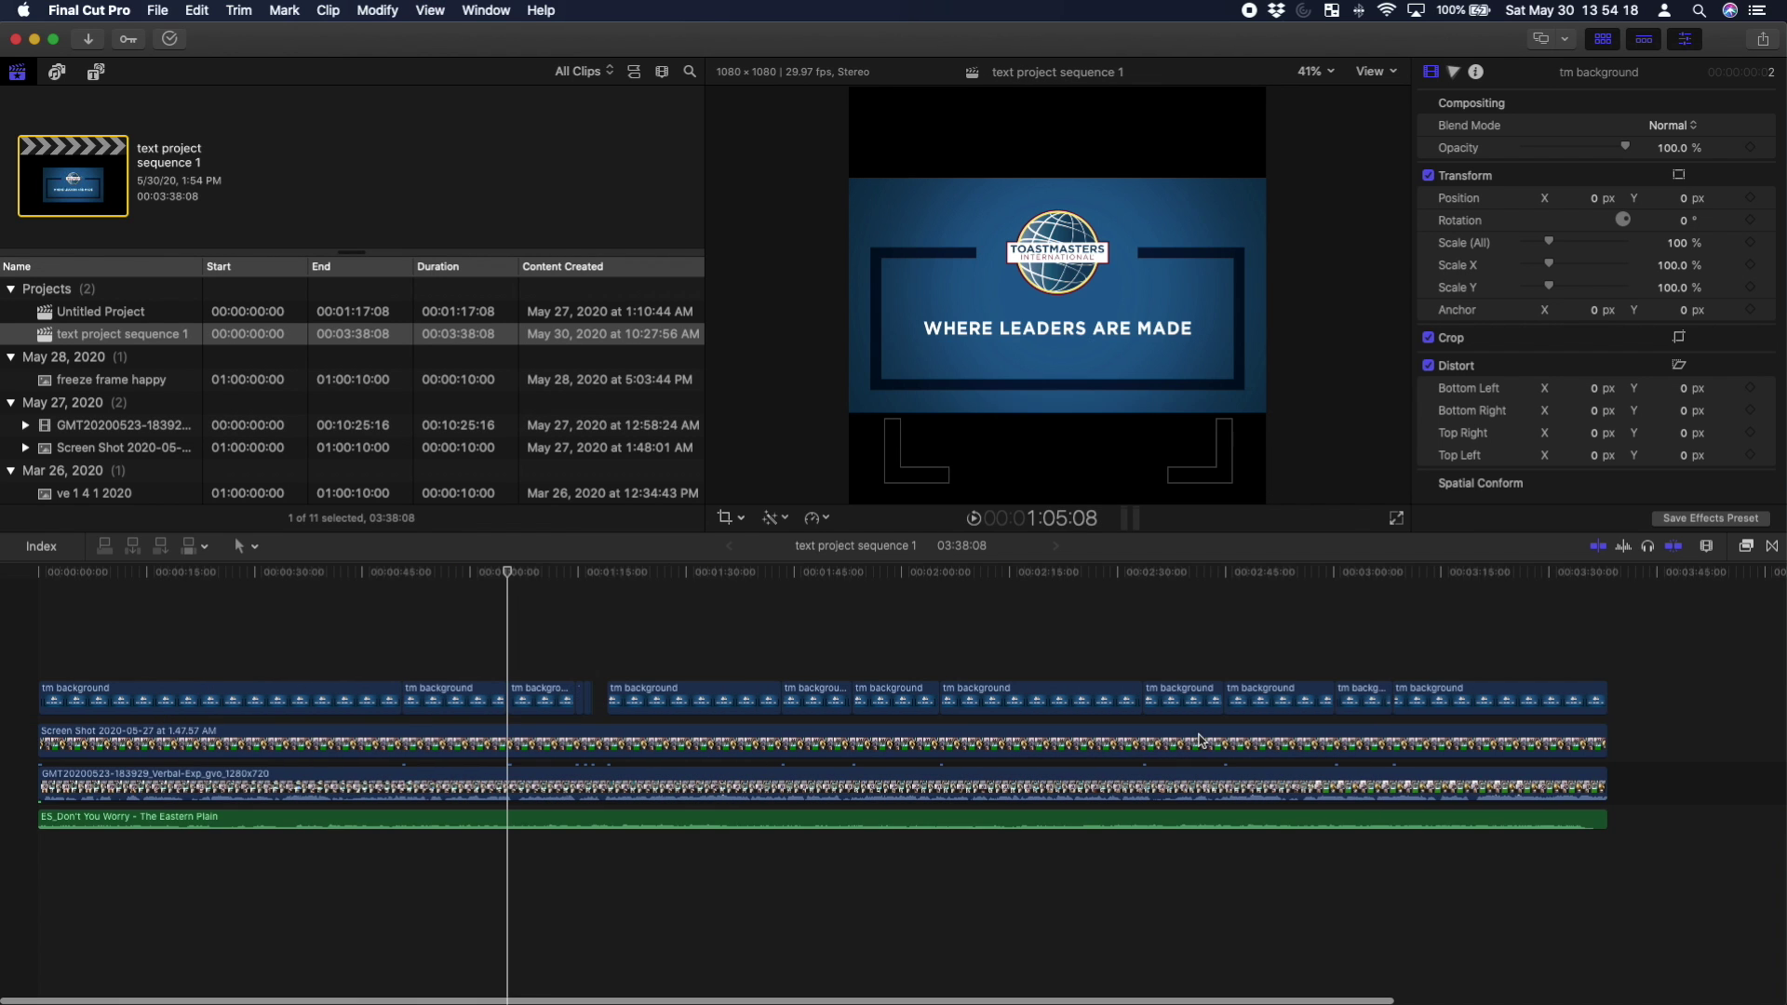
key(a)
click(587, 595)
click(240, 600)
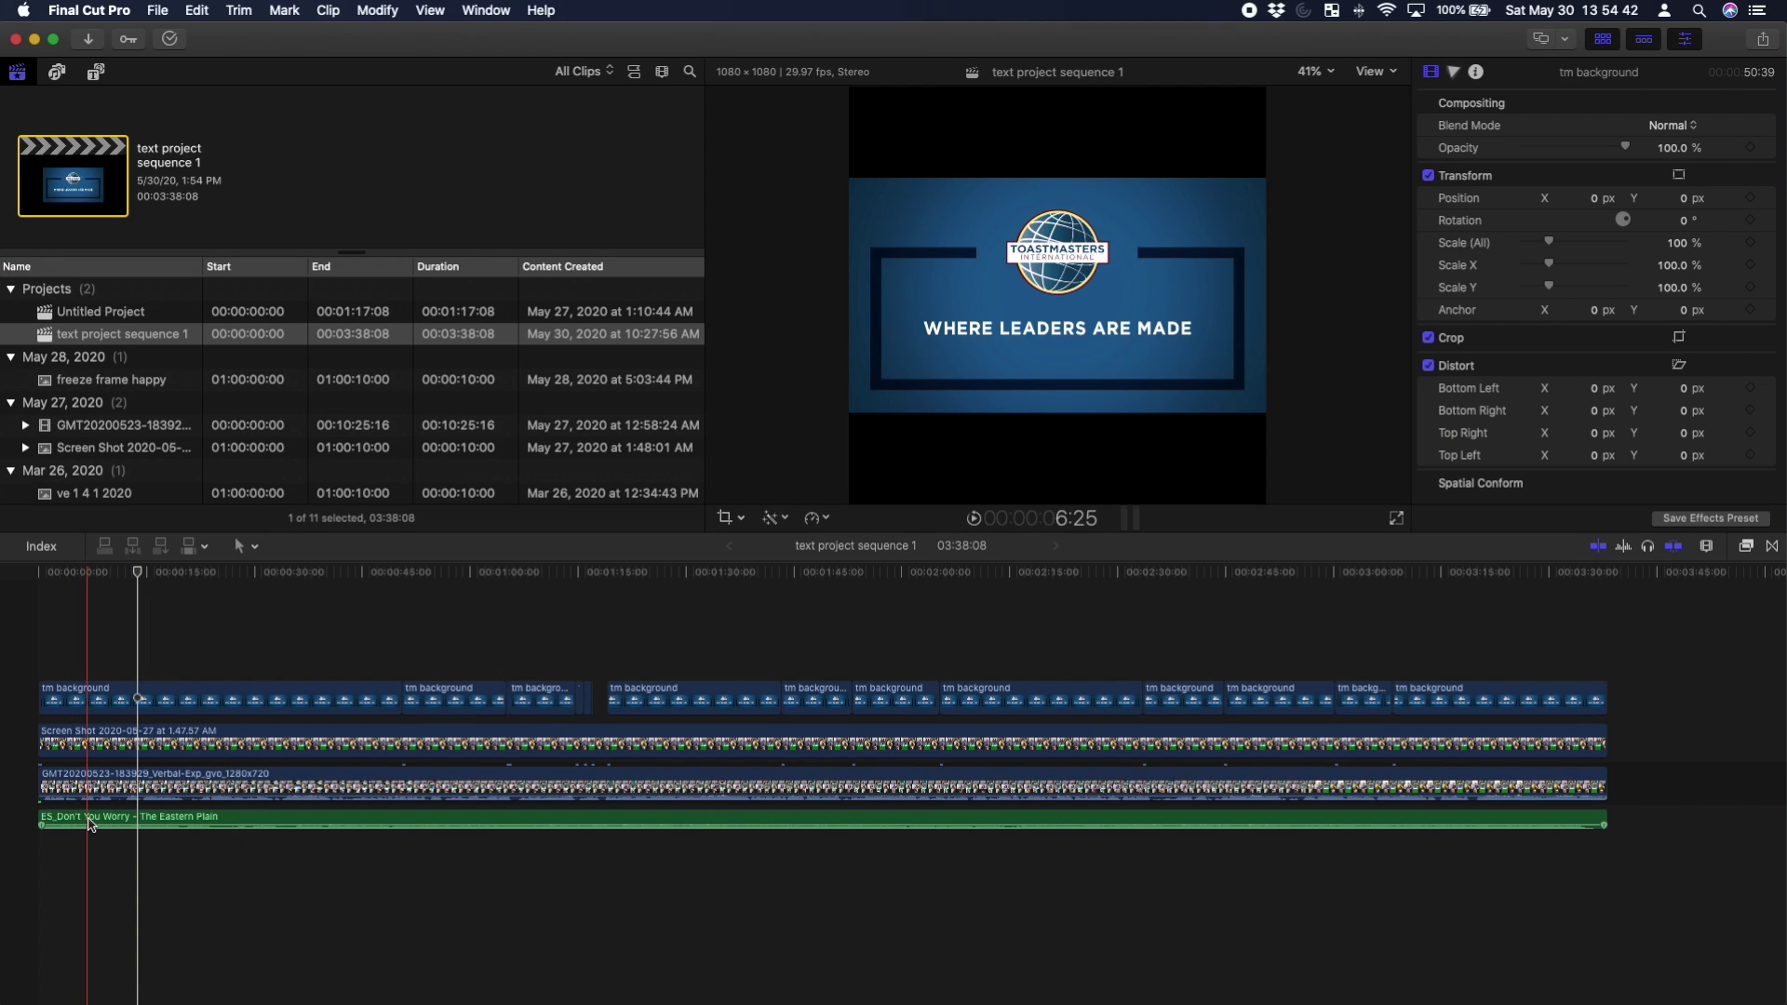
- Drag ES_On A Roll (Instrumental Version) beneath the first music clip, then select the upper clips
scroll(53, 493, down, 5)
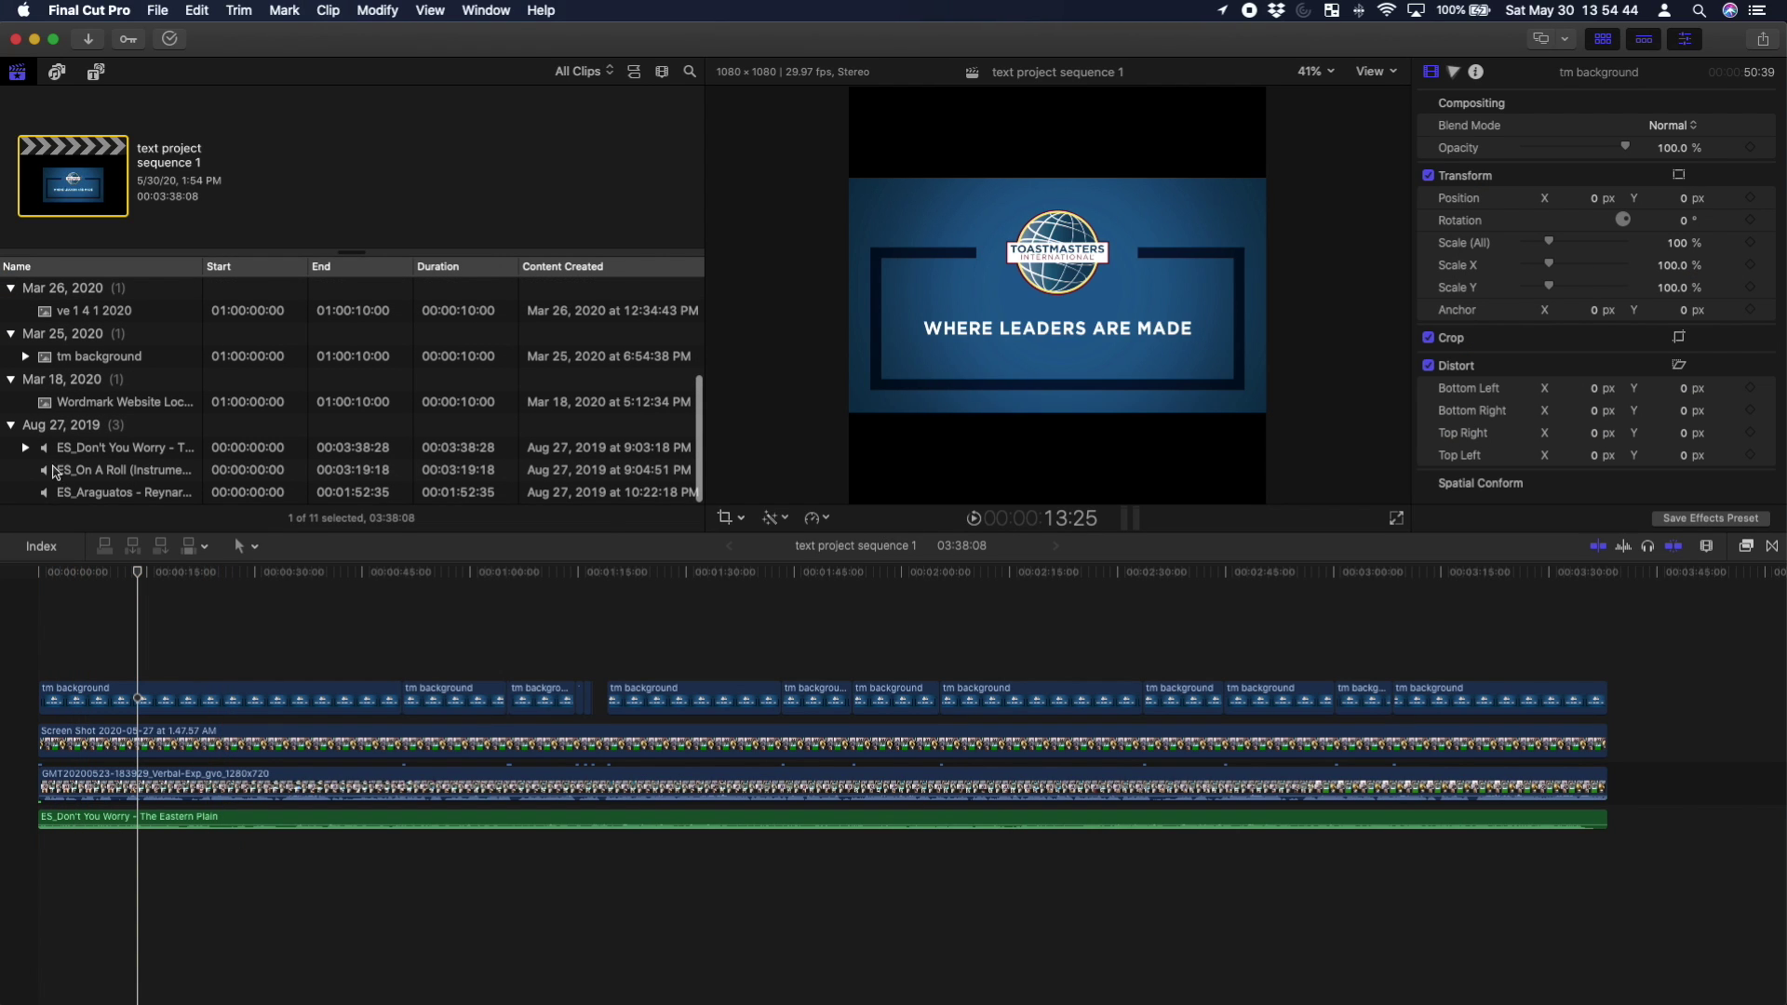
drag(53, 472, 35, 845)
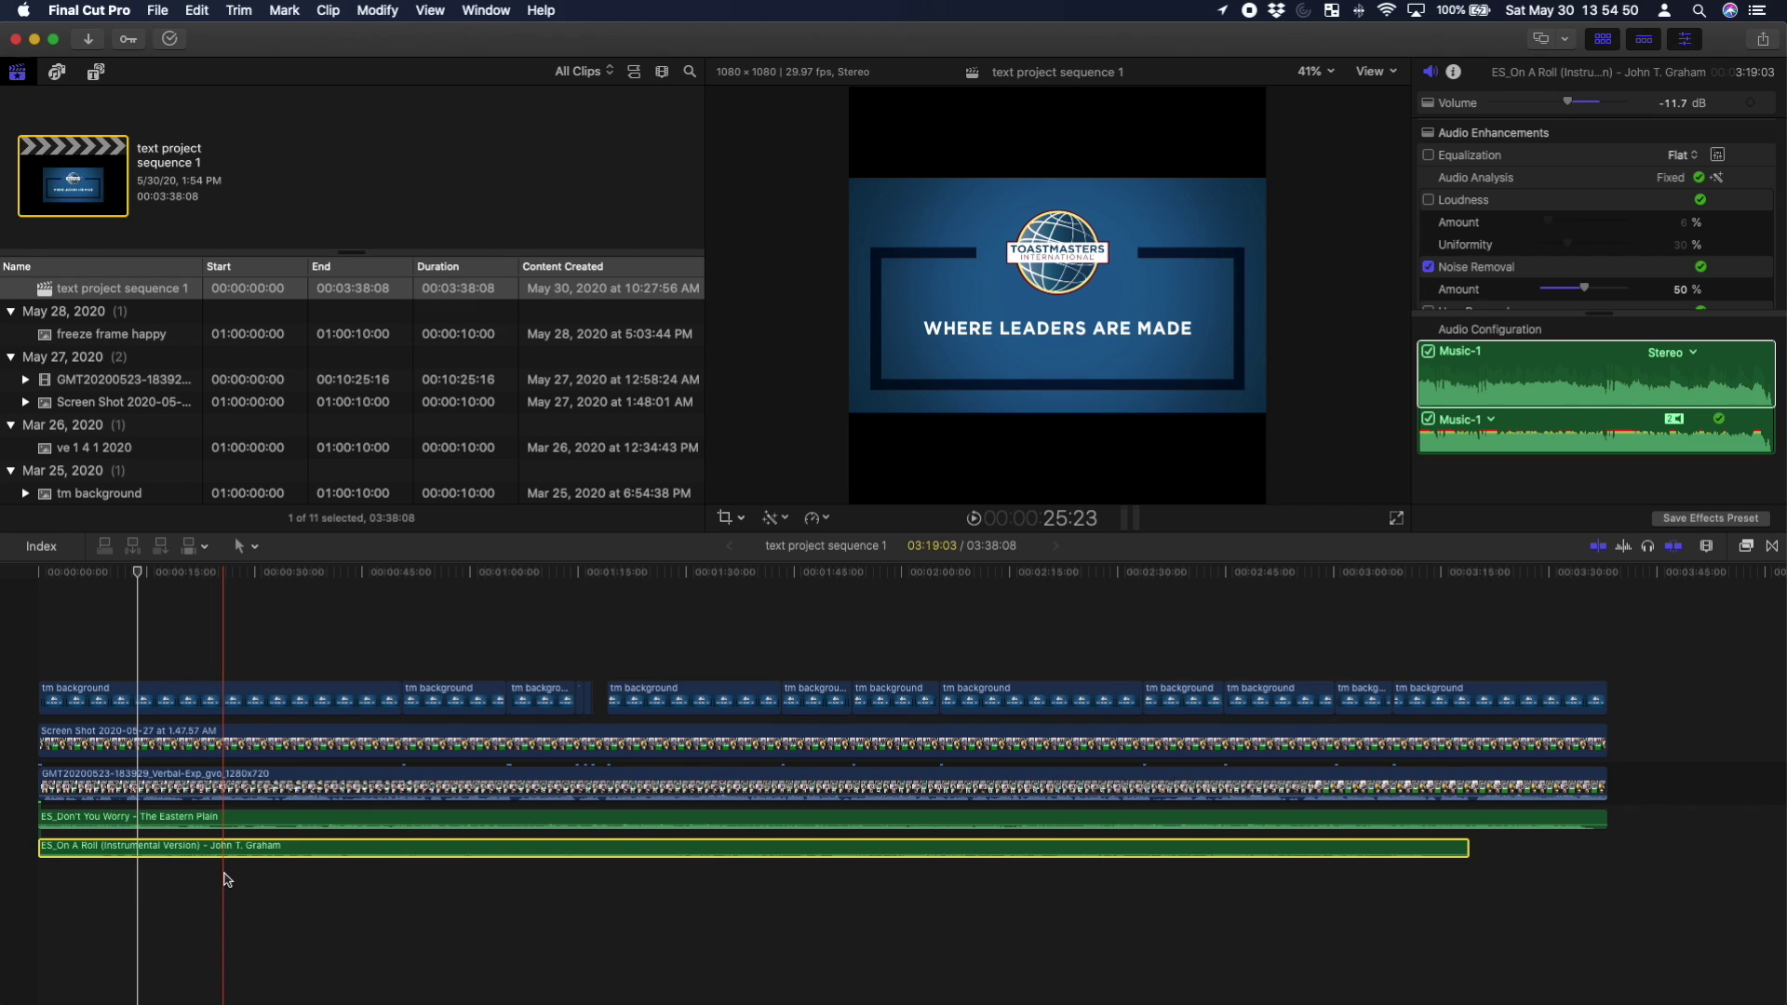
click(263, 787)
click(270, 740)
click(274, 698)
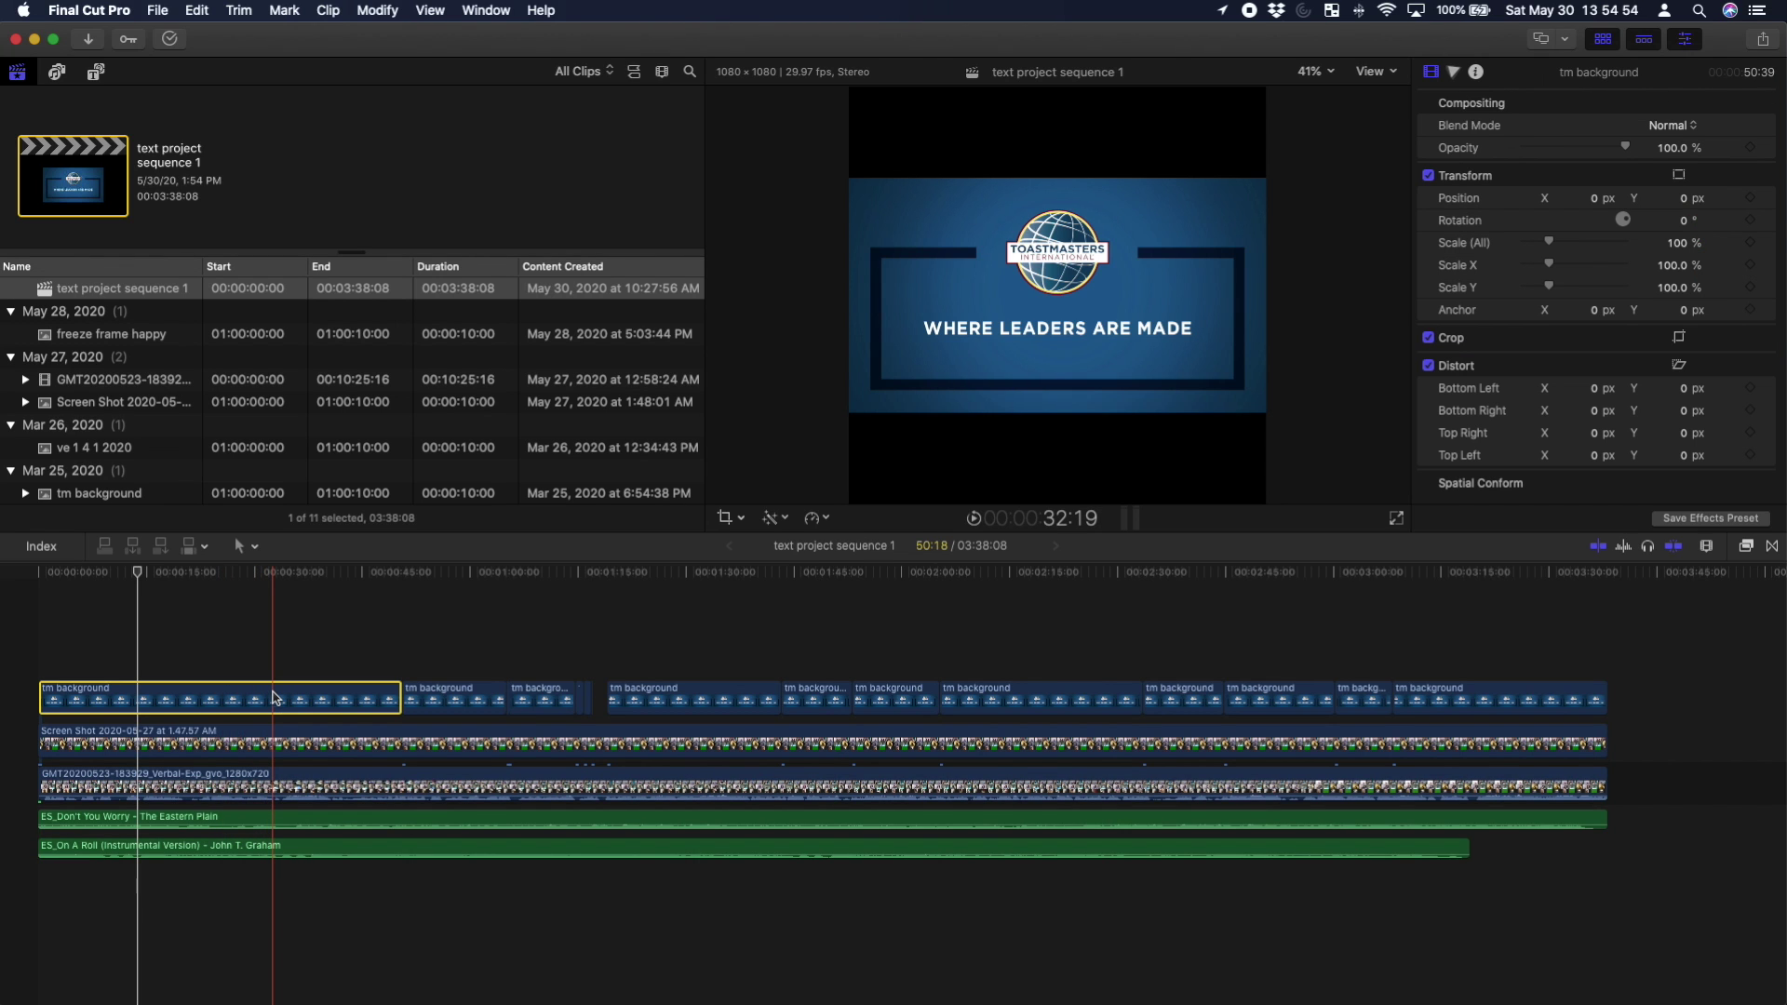
click(261, 788)
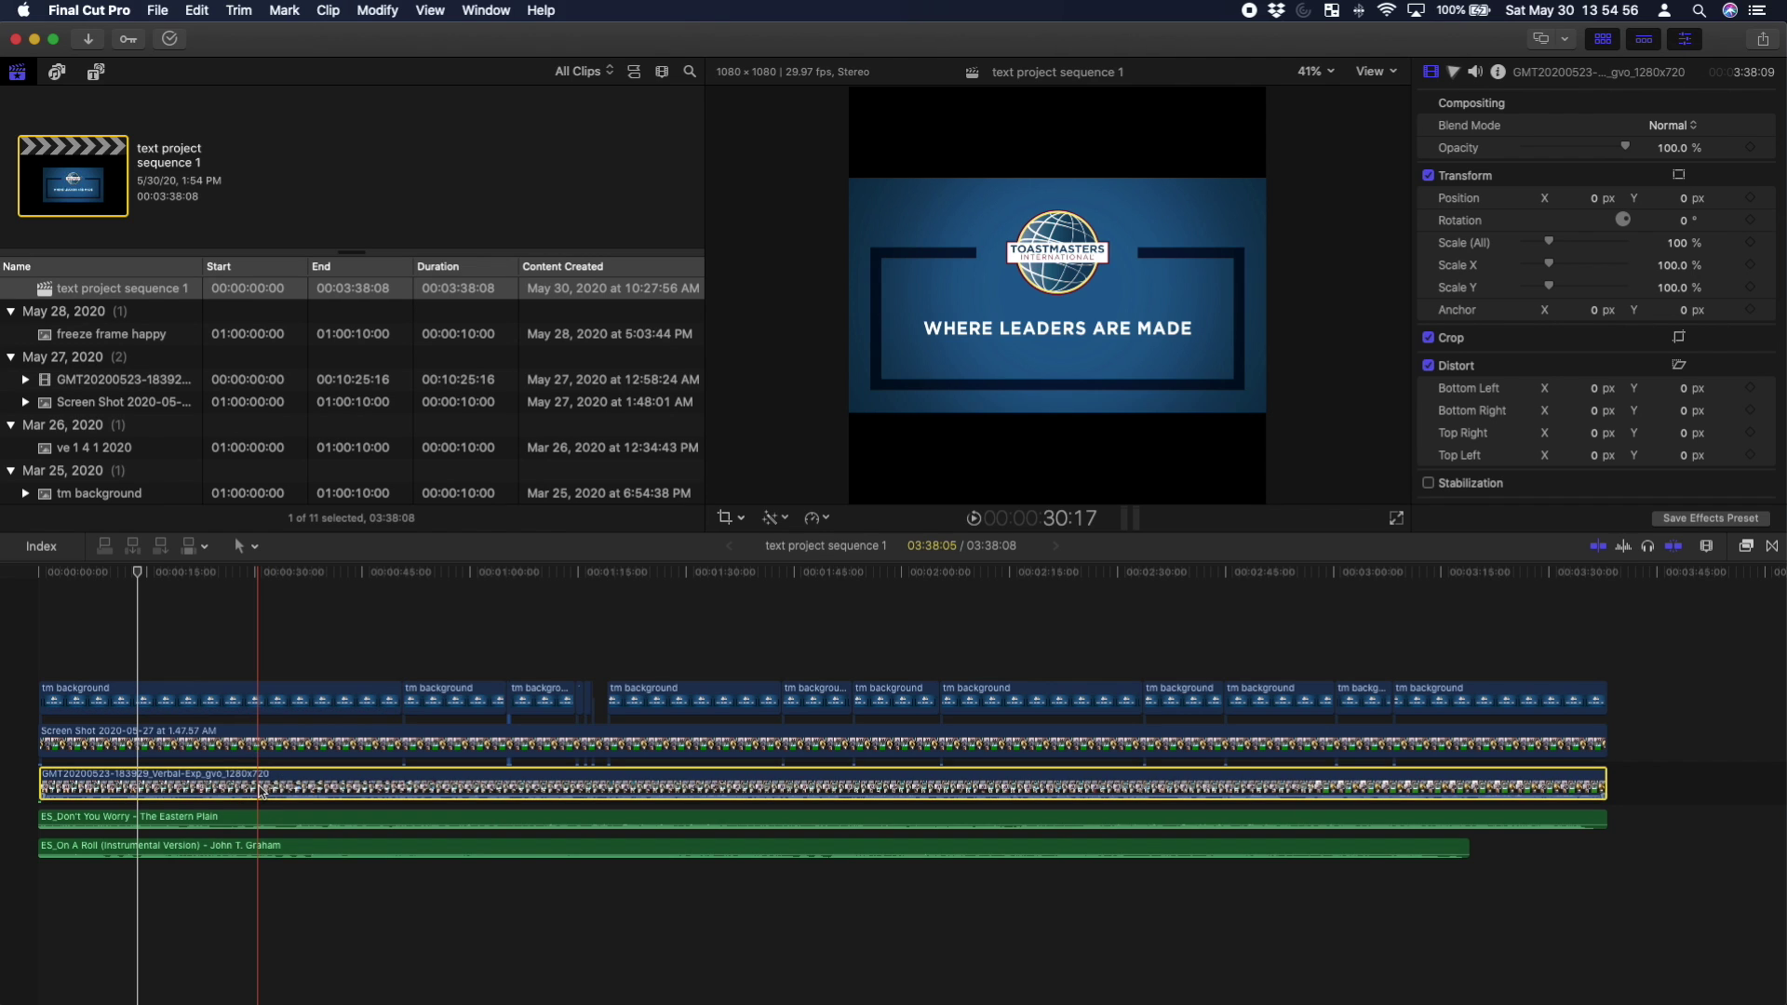
click(271, 741)
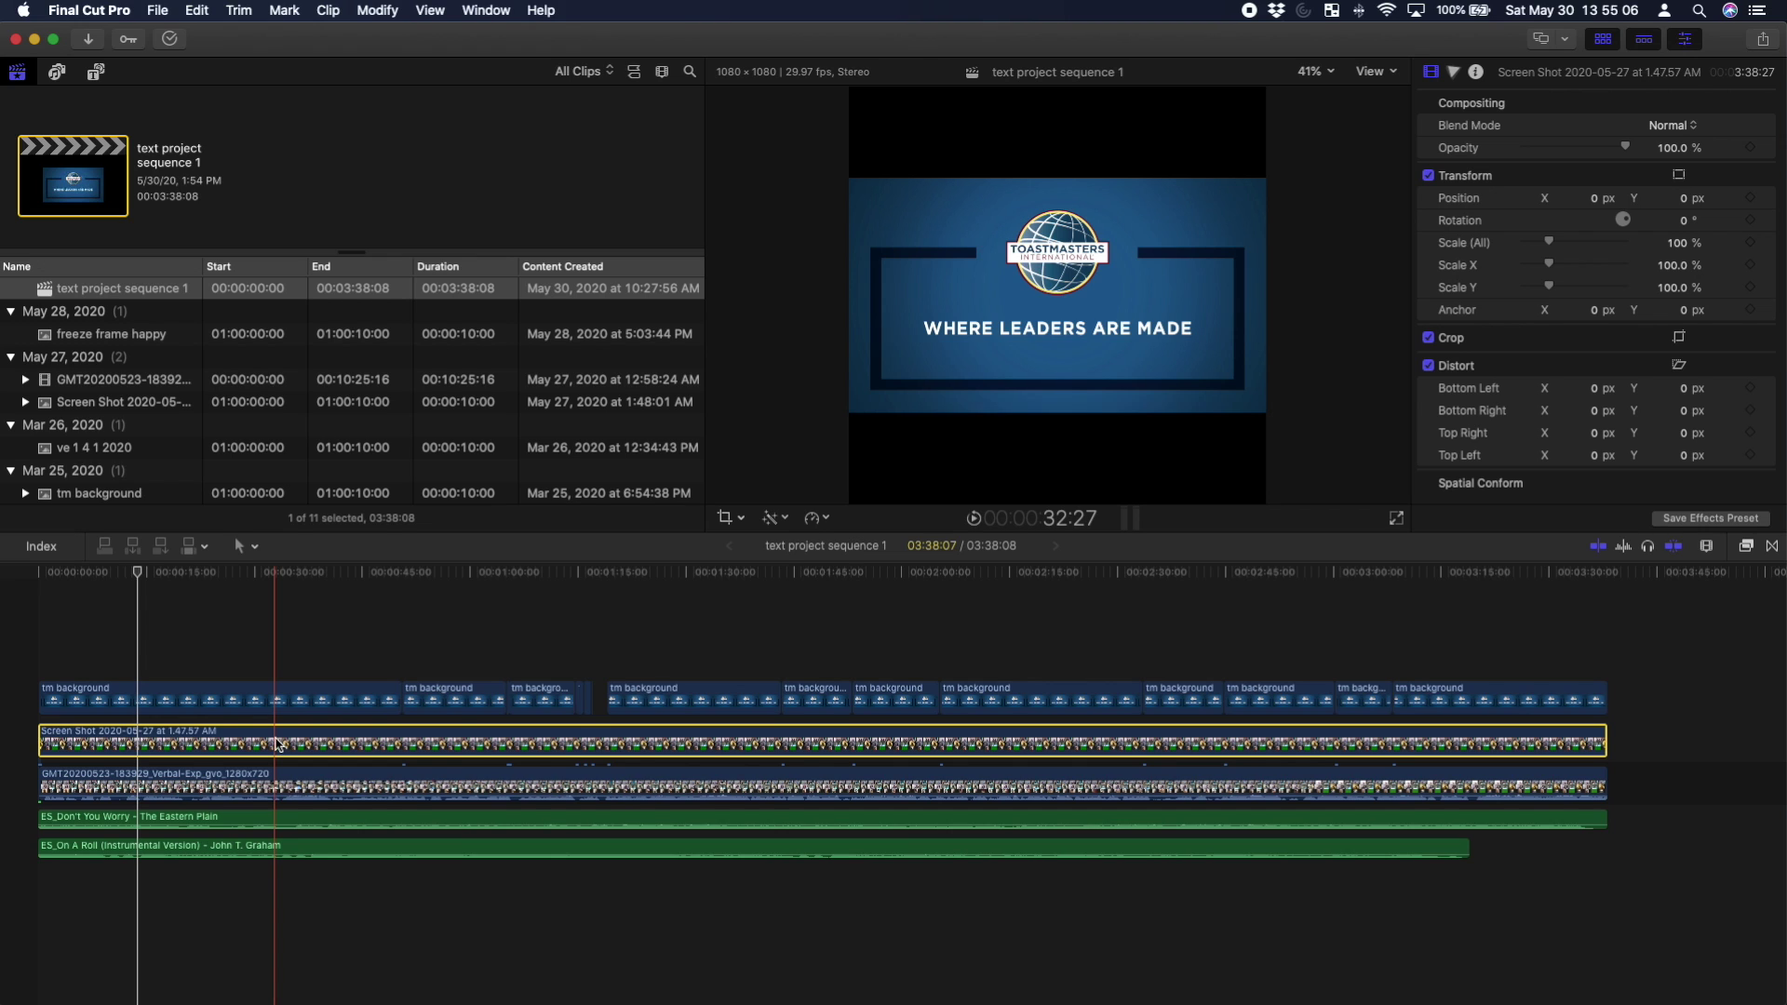
click(312, 700)
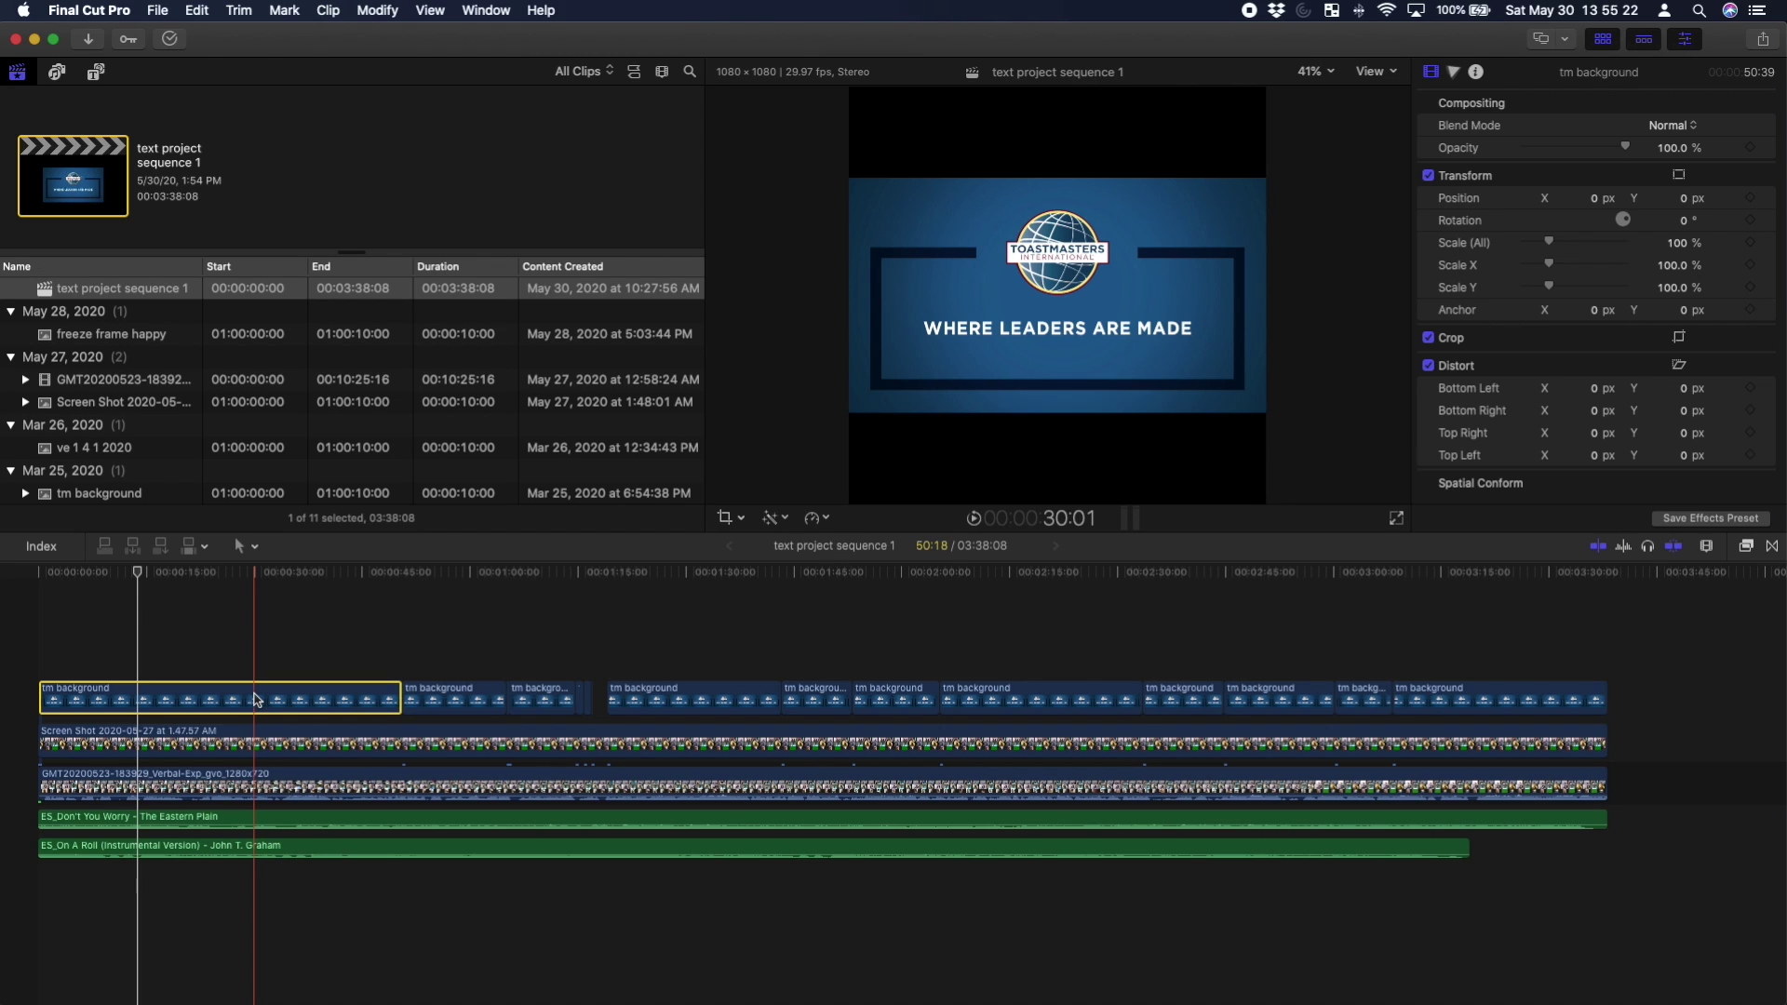
drag(271, 567, 373, 571)
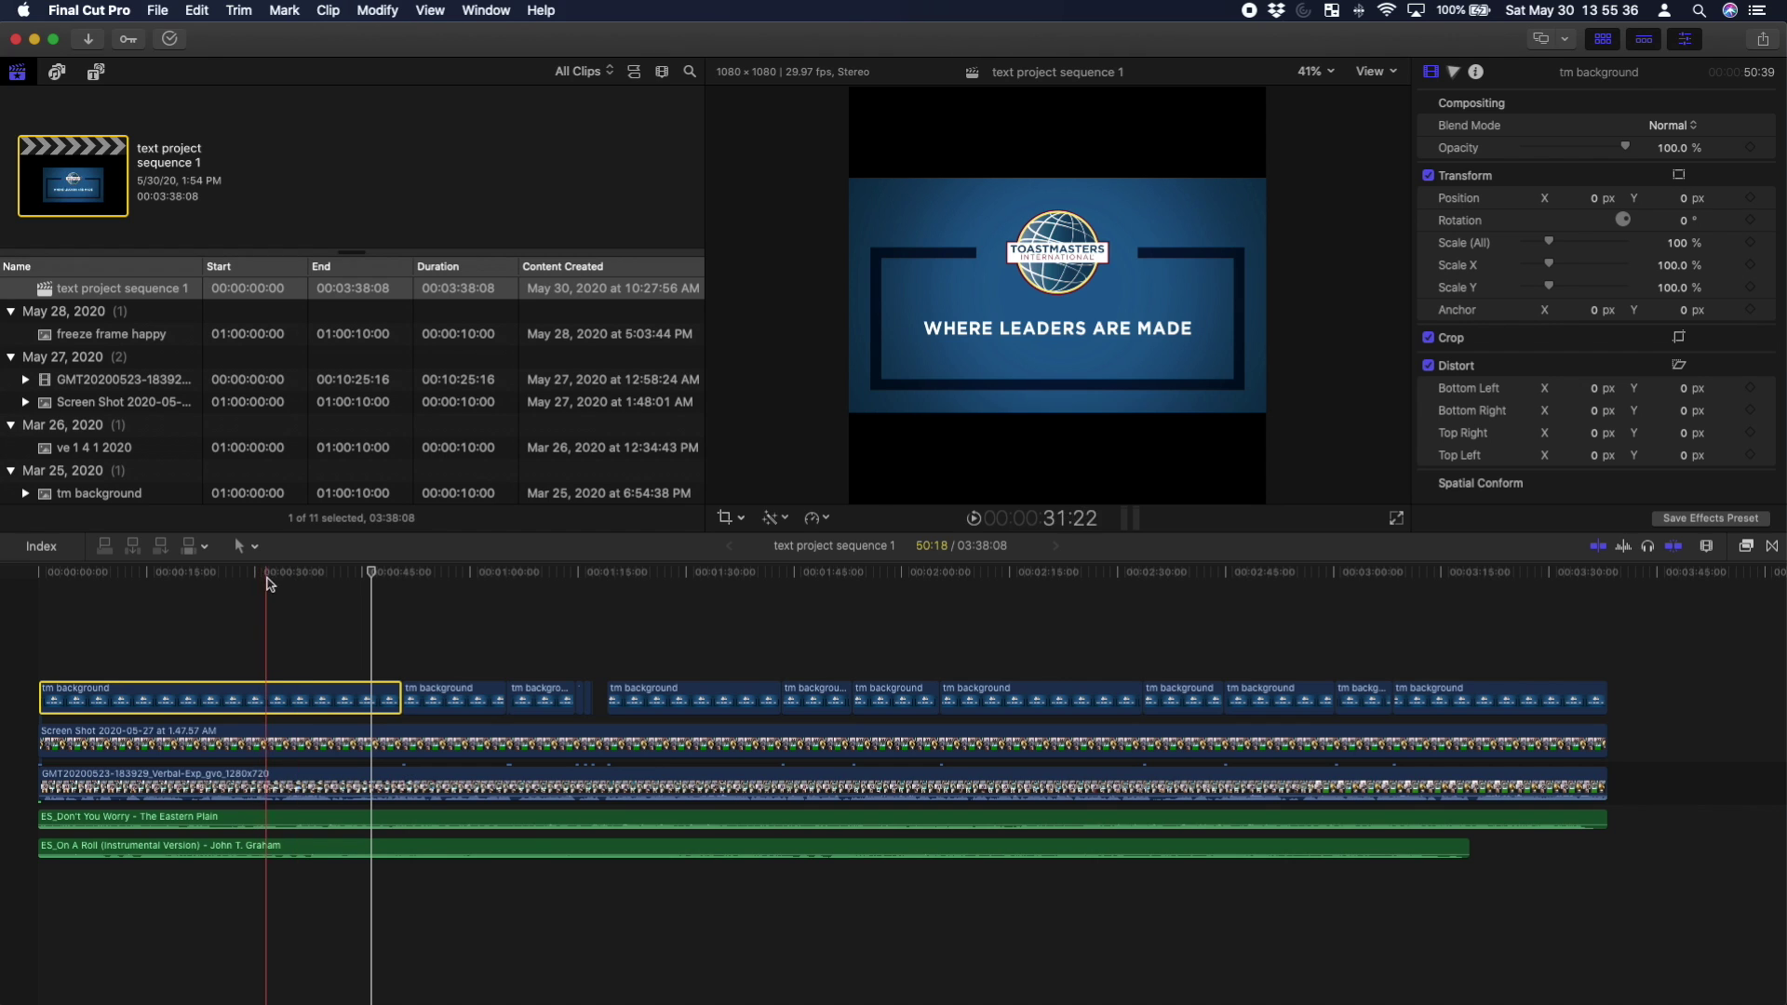
click(342, 566)
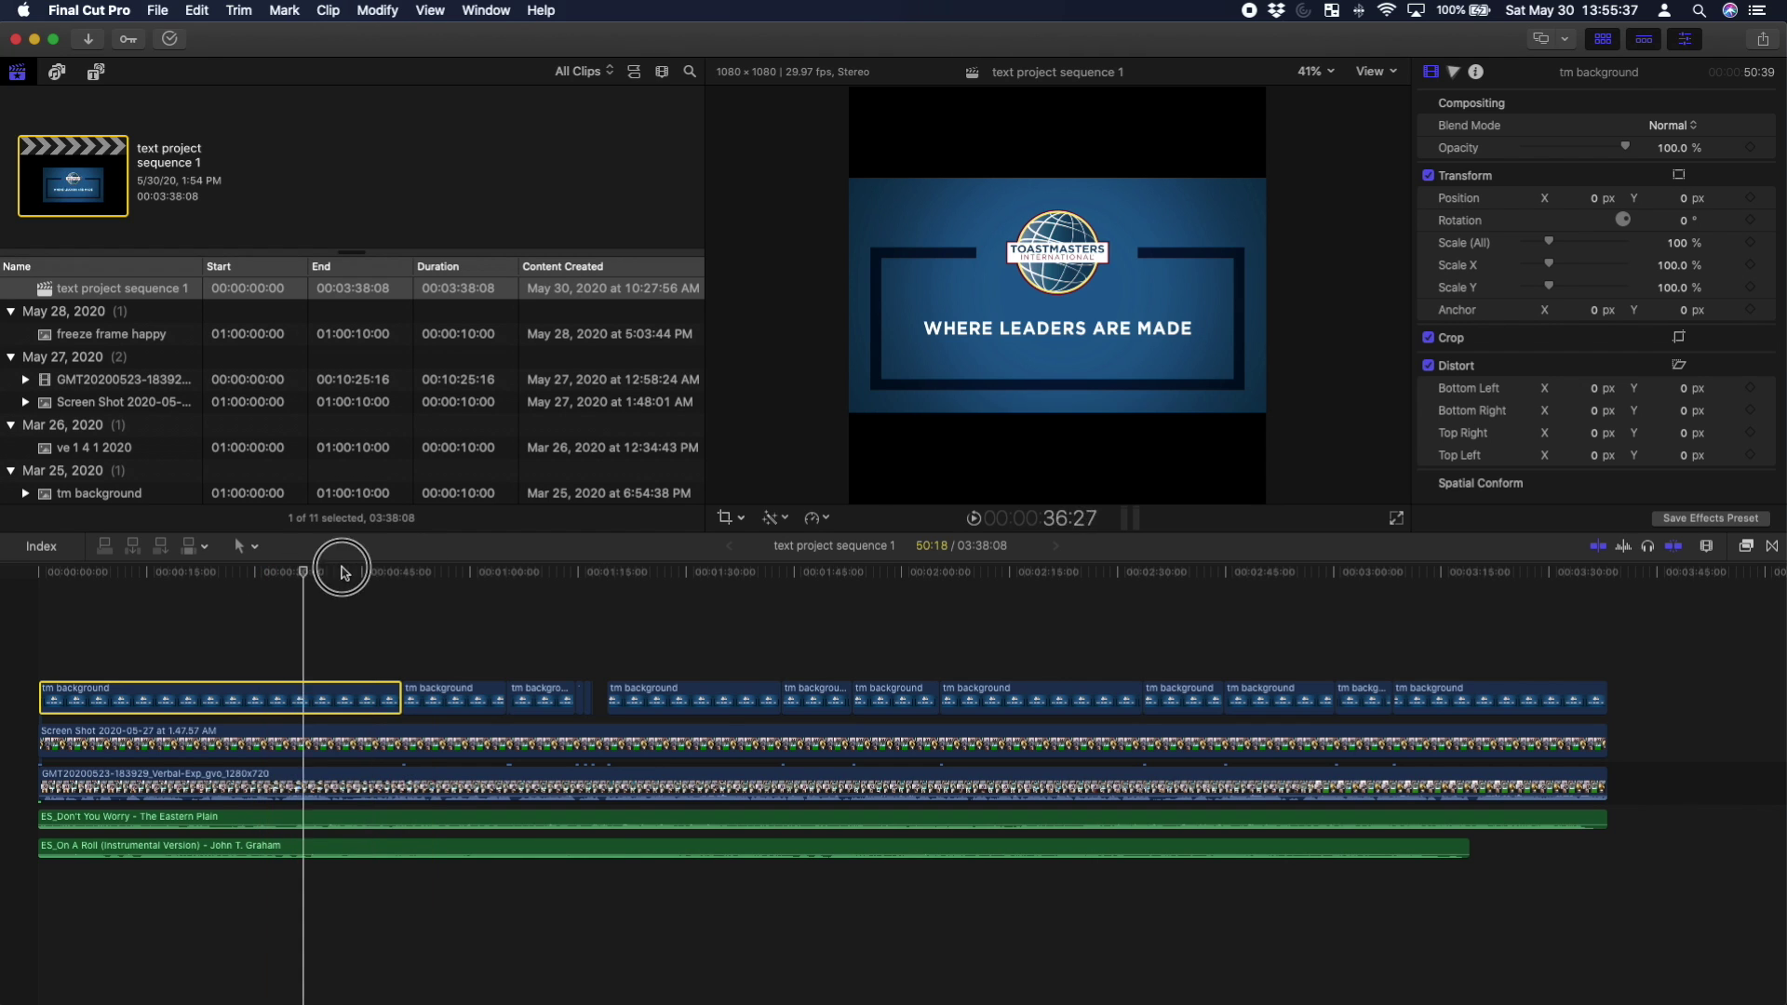
click(326, 781)
click(335, 696)
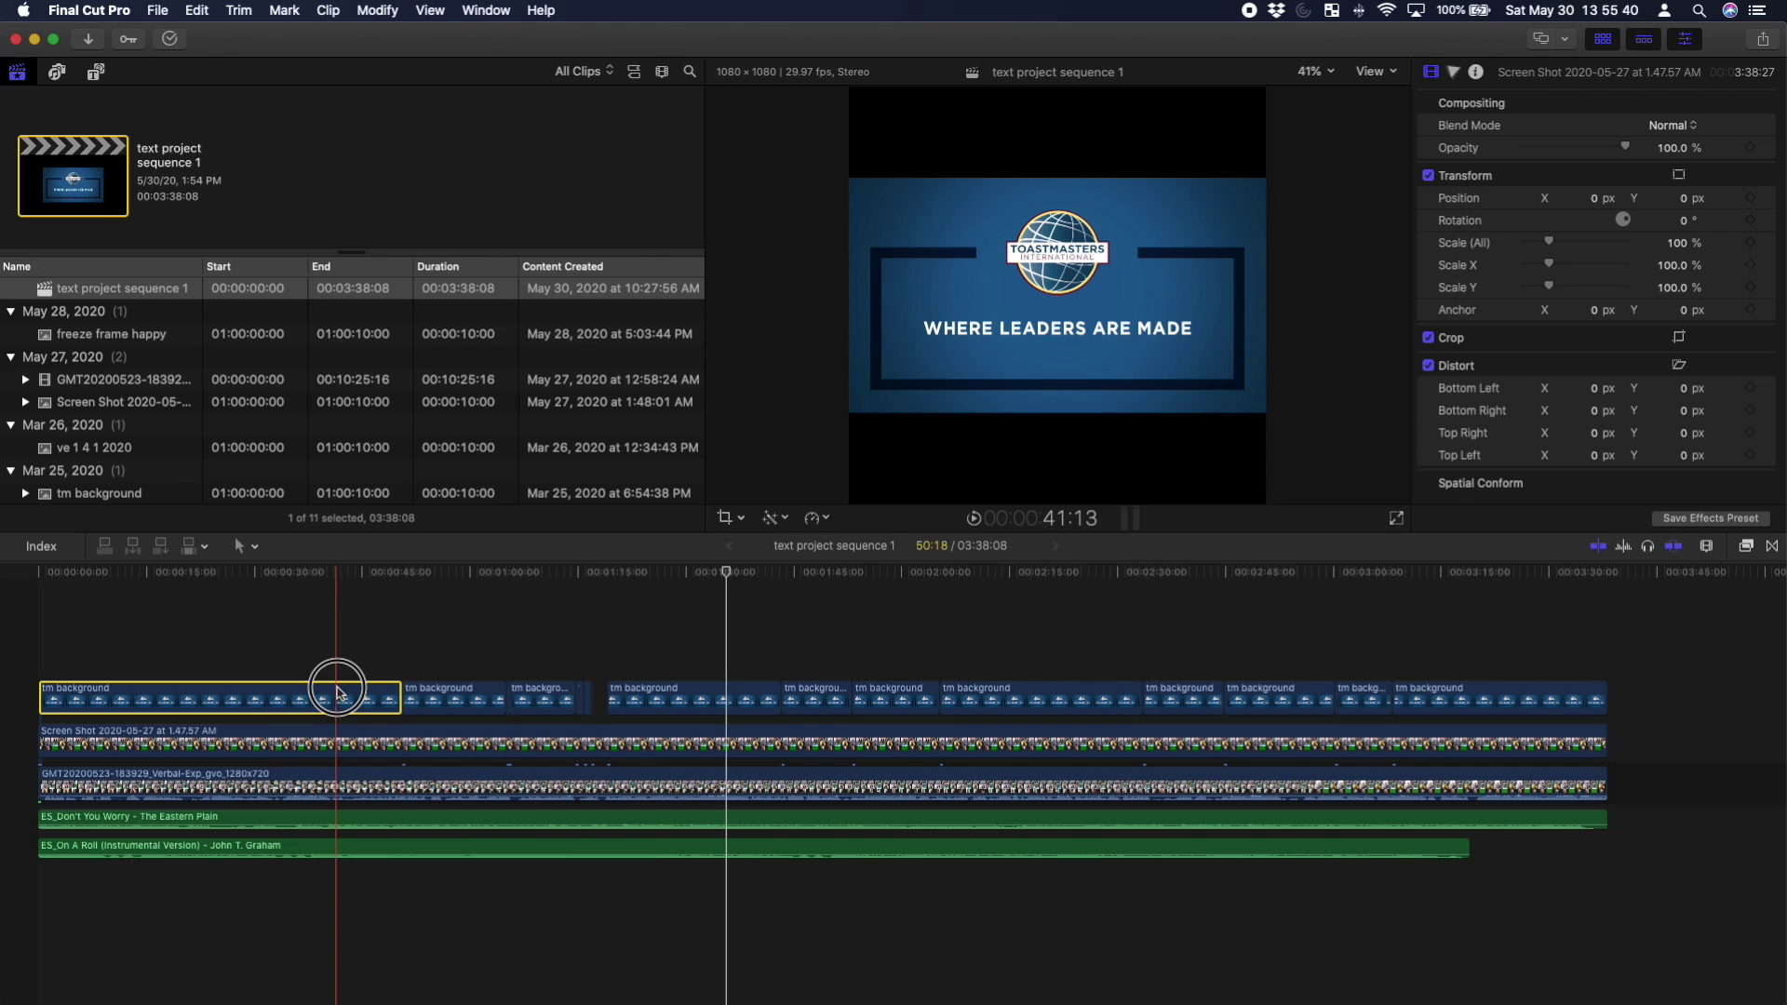